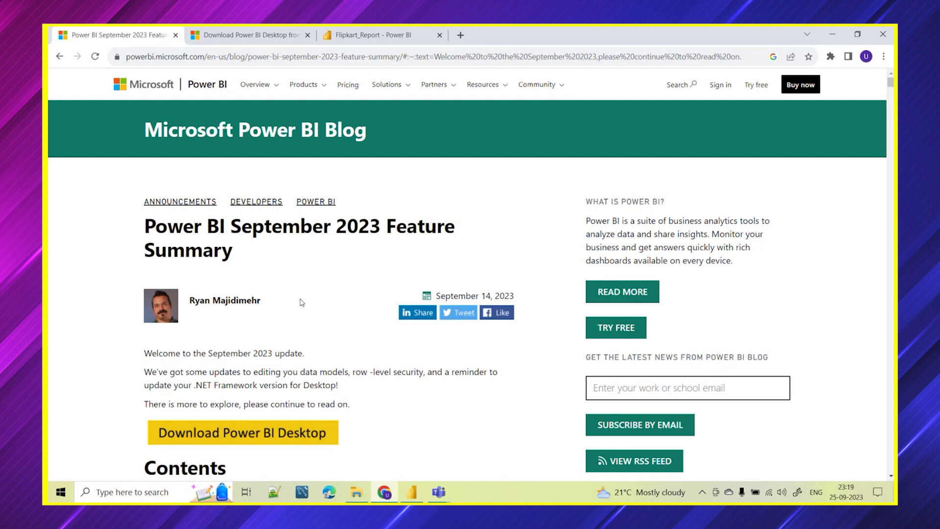
Examine the introduction and Contents list of the Power BI September 2023 Feature Summary blog post
scroll(307, 304, down, 1)
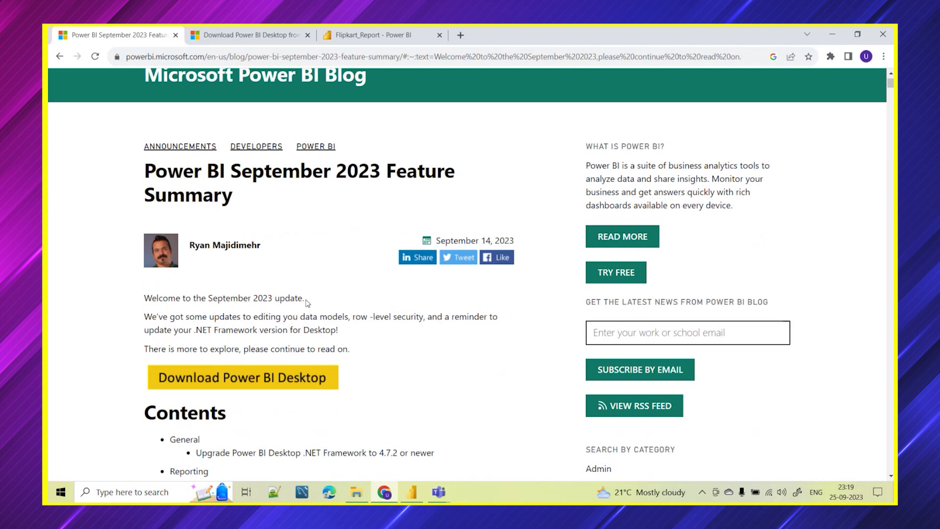
scroll(307, 302, up, 1)
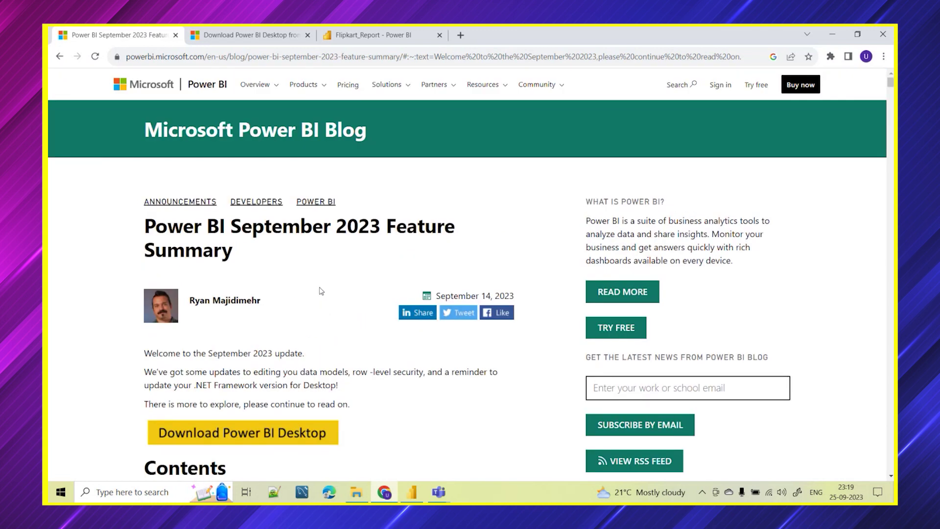
scroll(319, 292, down, 4)
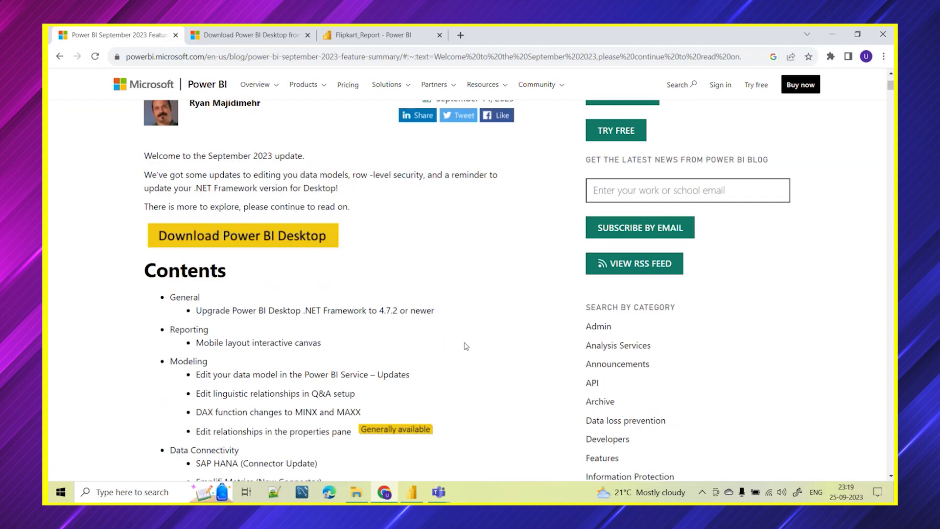
scroll(462, 347, down, 1)
scroll(304, 257, up, 4)
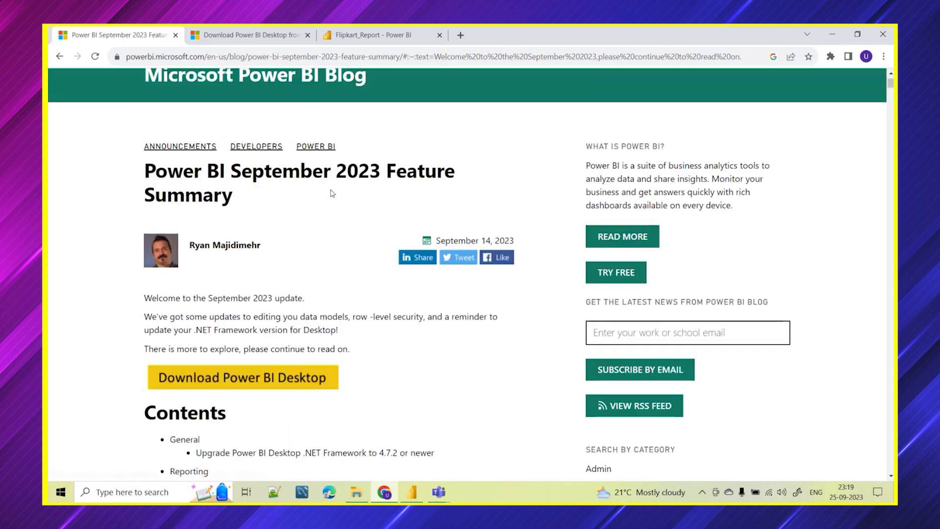
scroll(329, 292, down, 3)
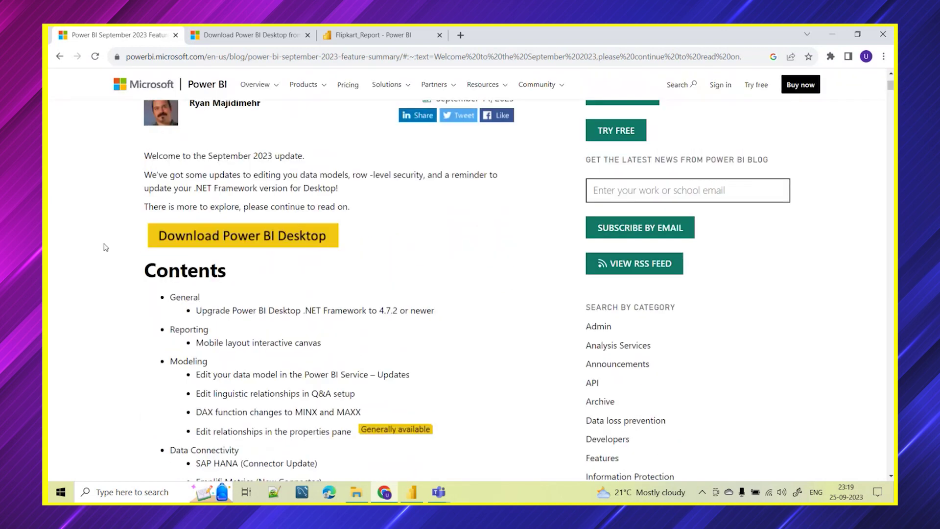
scroll(222, 362, down, 2)
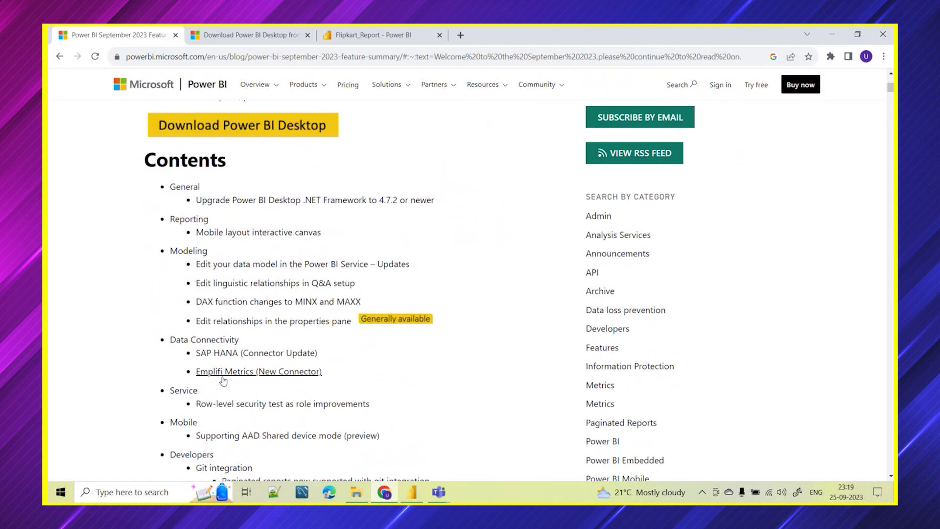
scroll(223, 370, up, 3)
scroll(260, 346, down, 1)
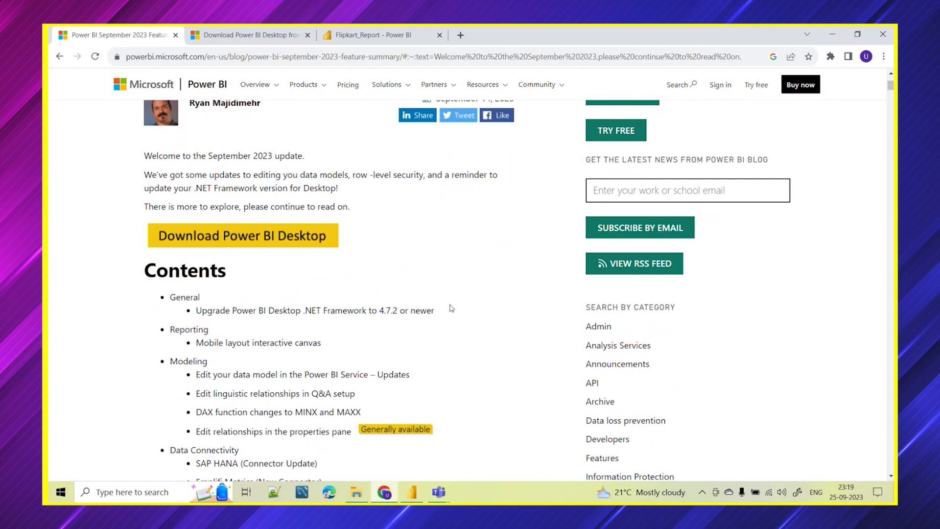
scroll(451, 307, up, 3)
scroll(176, 263, down, 3)
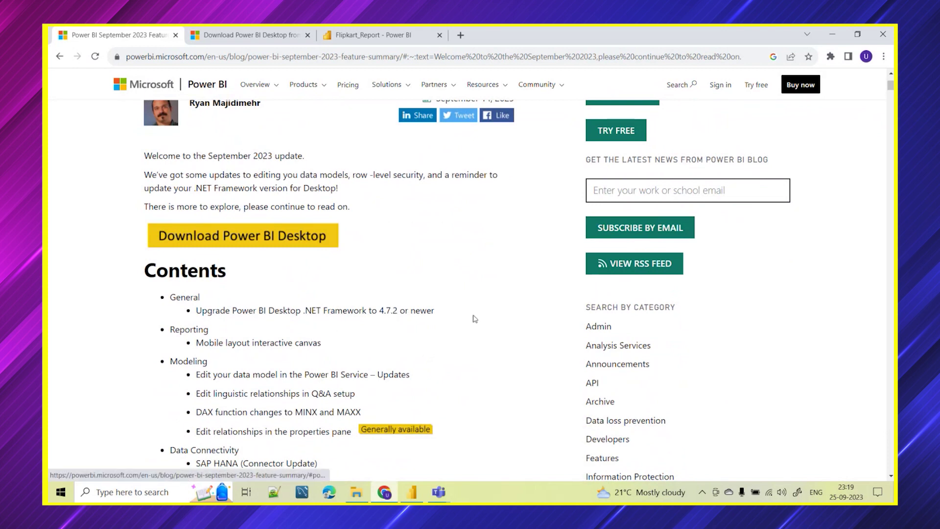
scroll(437, 341, down, 1)
scroll(440, 339, up, 1)
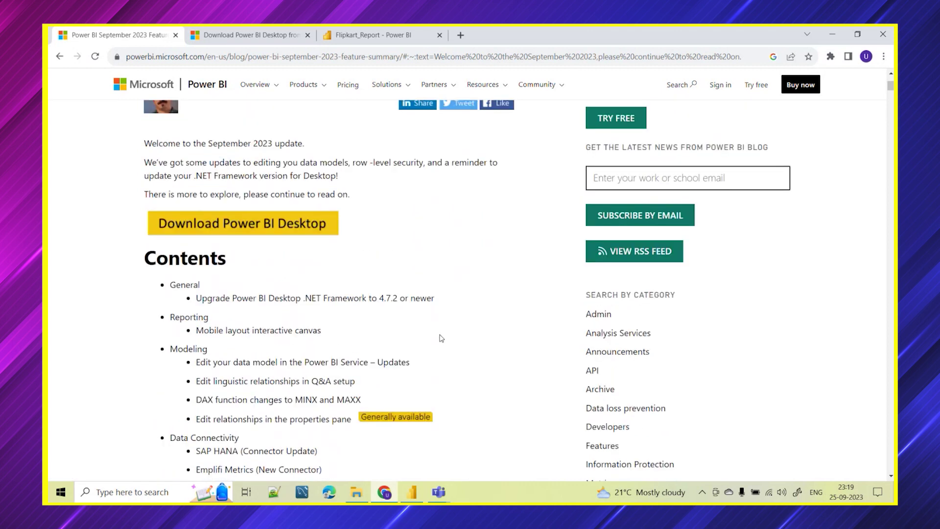
scroll(191, 338, down, 5)
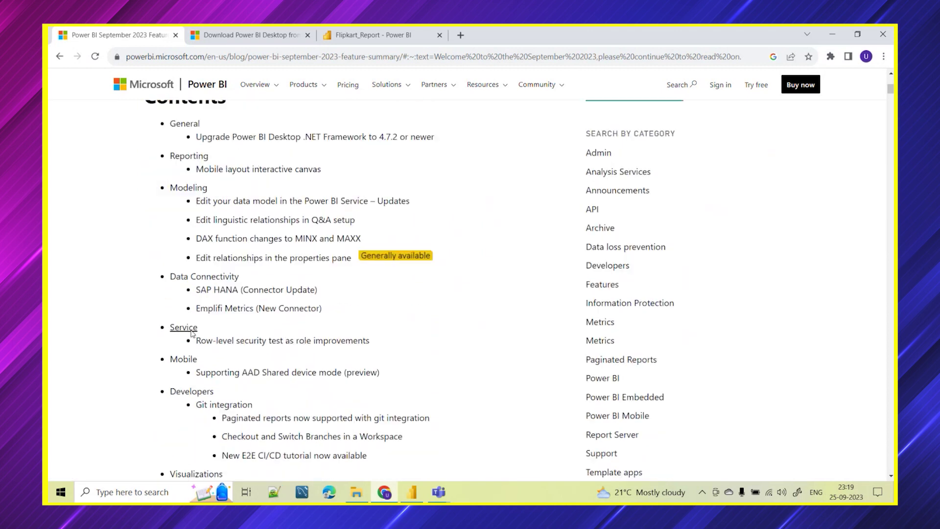
Switch to the Power BI Desktop download page, view its language and download options, and collapse the Install Instructions
click(250, 35)
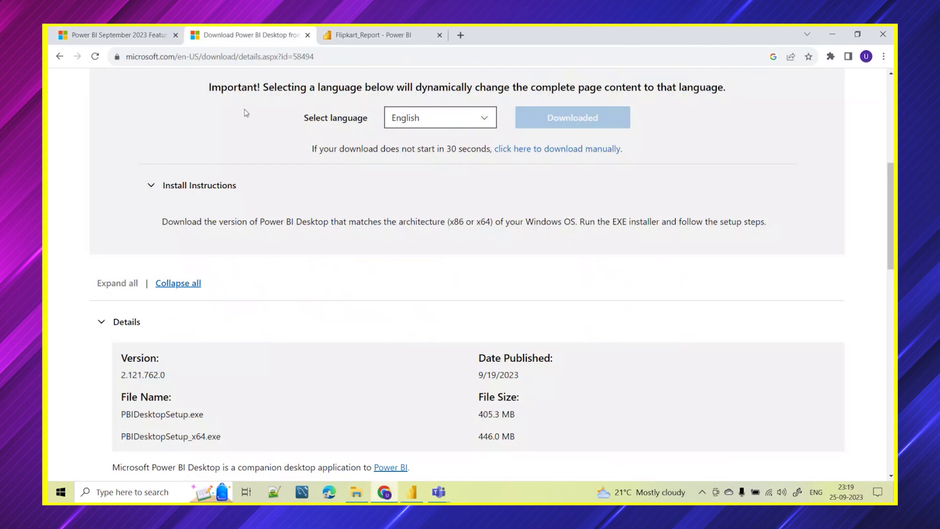
scroll(499, 269, up, 6)
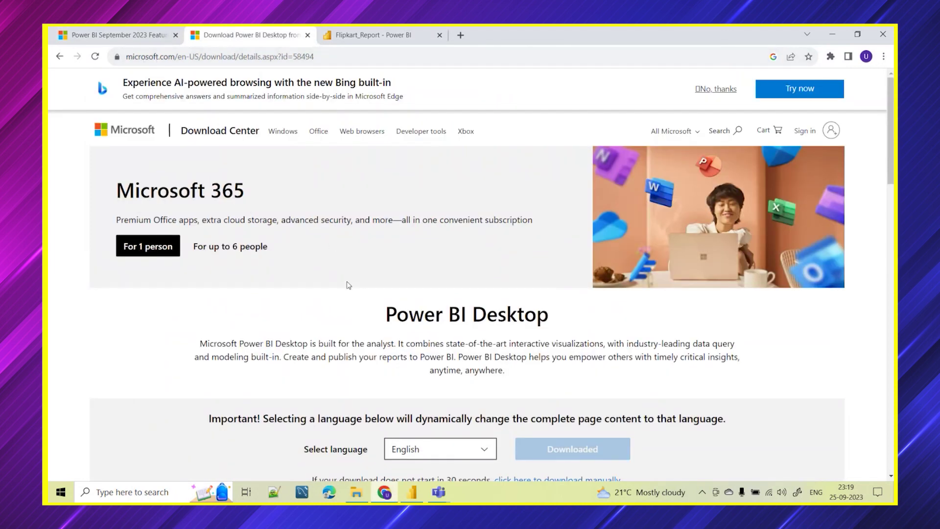
scroll(349, 285, down, 3)
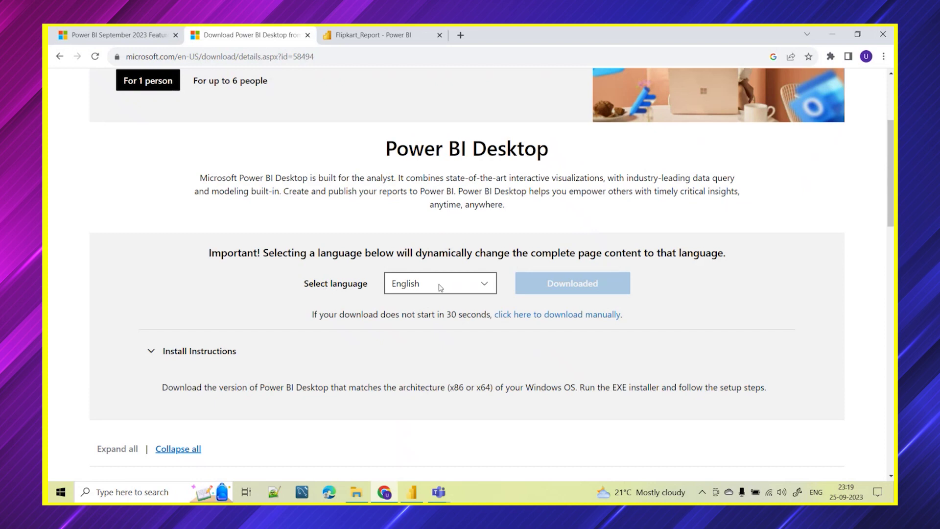
scroll(267, 241, up, 2)
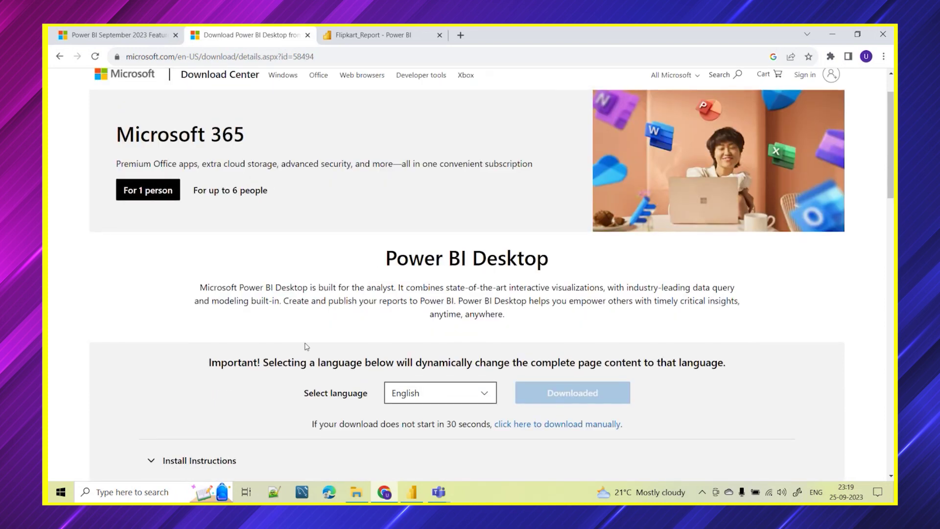
scroll(306, 346, down, 2)
click(151, 351)
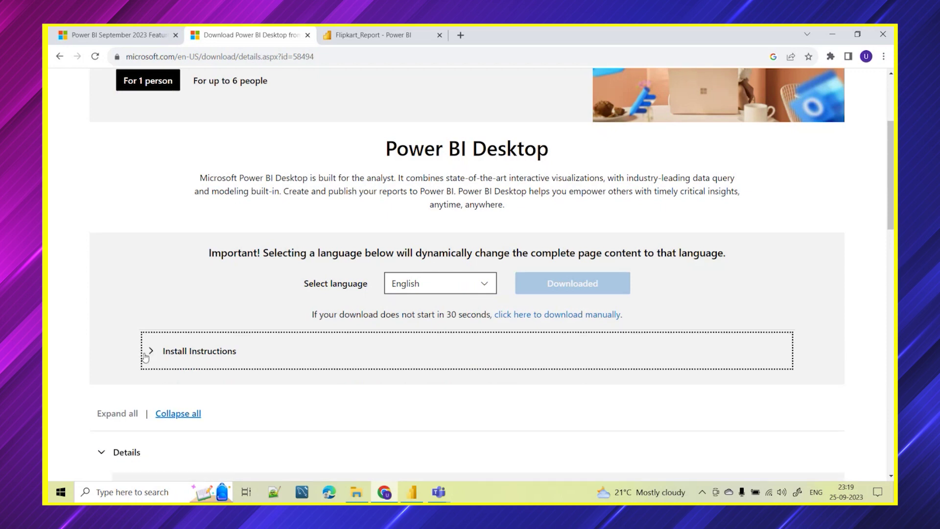
Examine the version, publication date, file names and file sizes in the Power BI Desktop download details
scroll(235, 325, down, 4)
scroll(279, 337, down, 1)
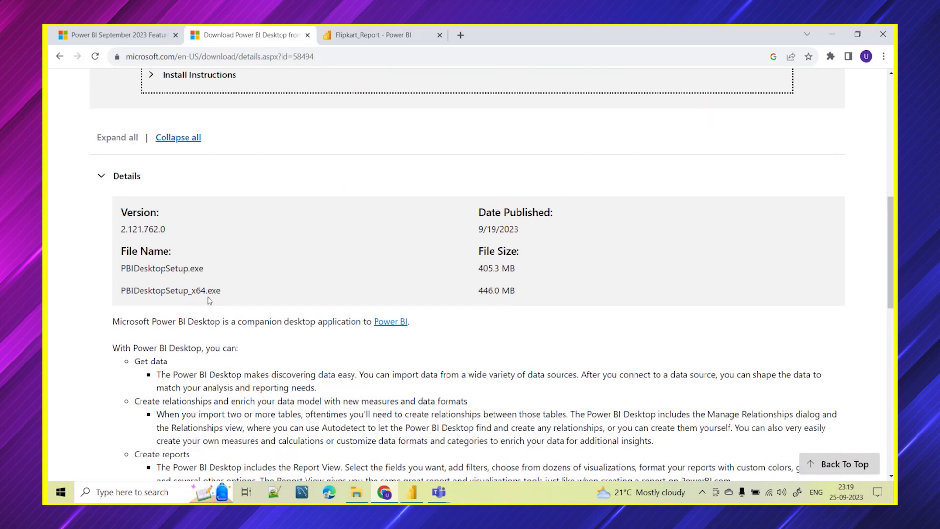
scroll(196, 303, down, 1)
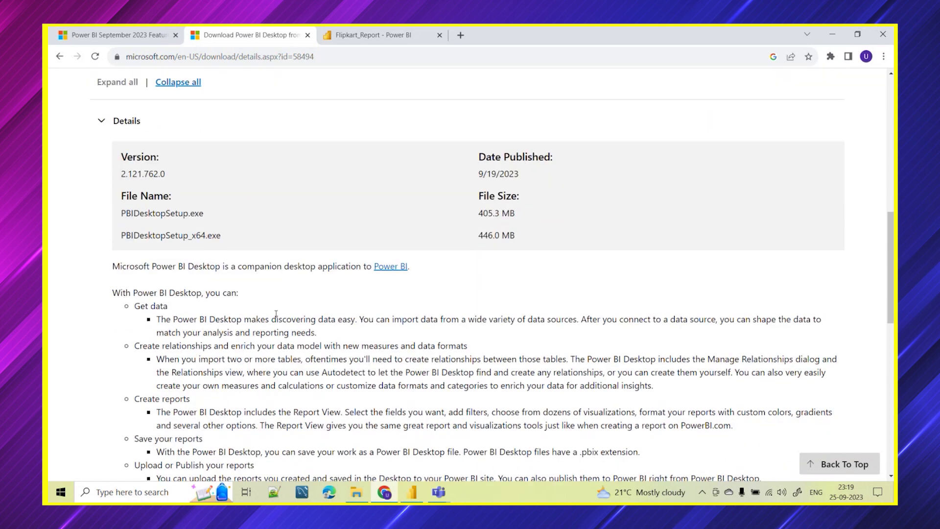
scroll(273, 319, up, 3)
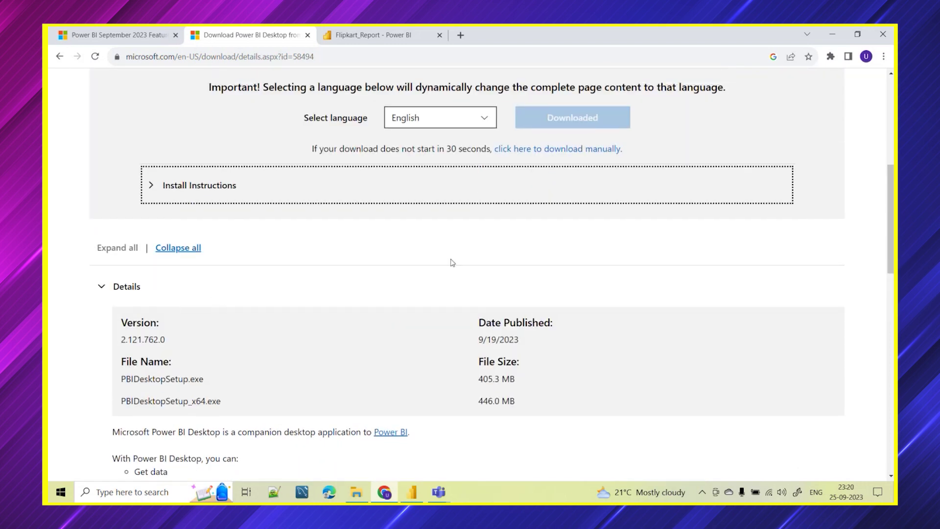
scroll(449, 262, up, 5)
scroll(458, 387, up, 1)
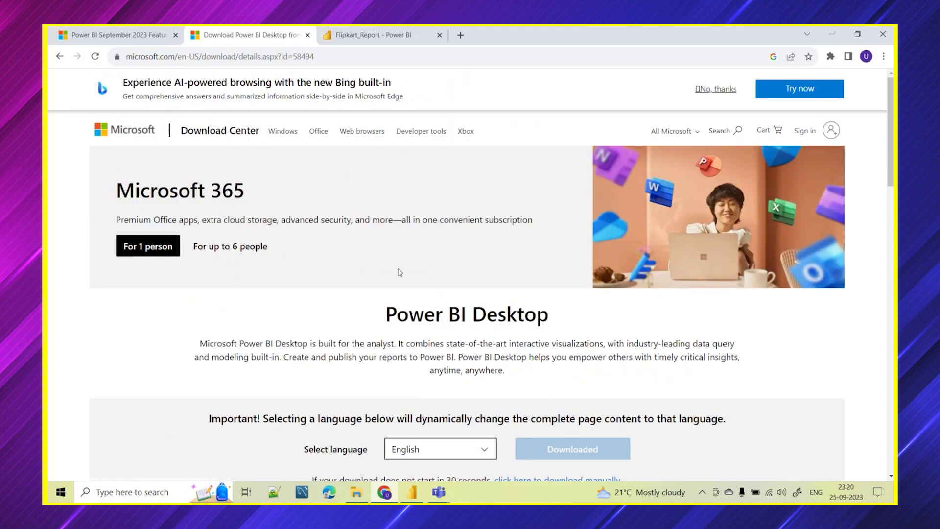
scroll(465, 298, down, 1)
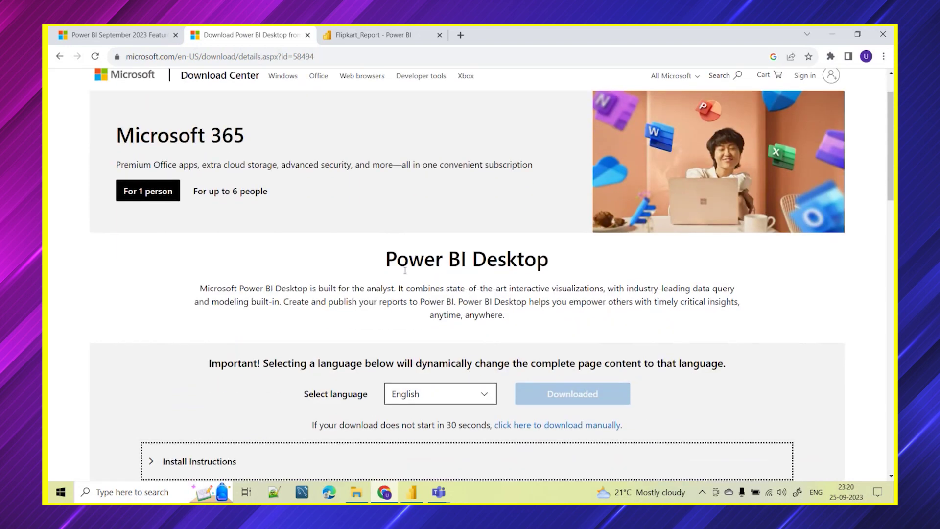
scroll(484, 278, up, 1)
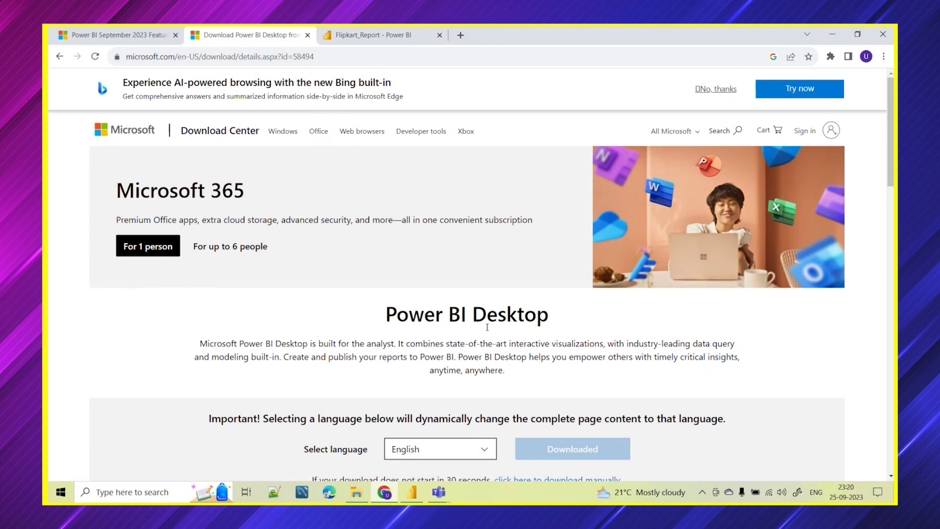
Return to the September 2023 feature summary, review its Contents list and find the General section
click(118, 34)
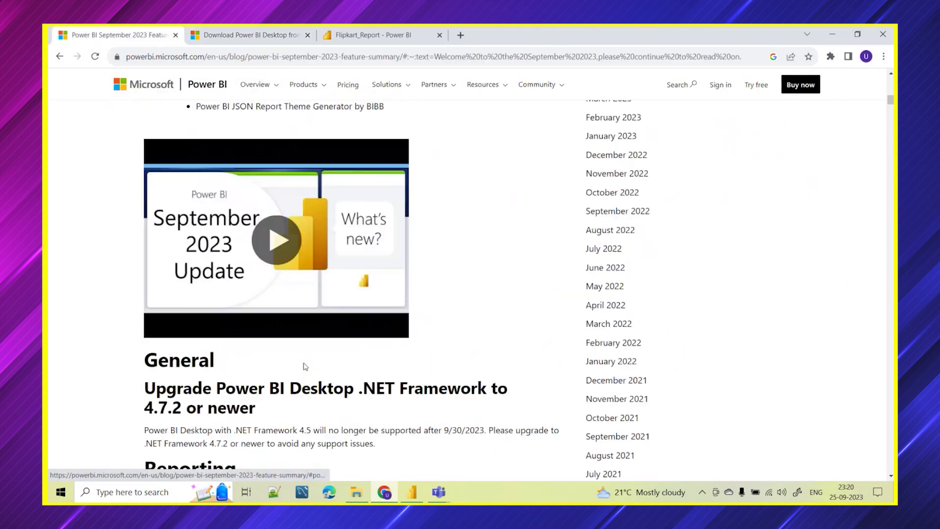
scroll(416, 275, up, 8)
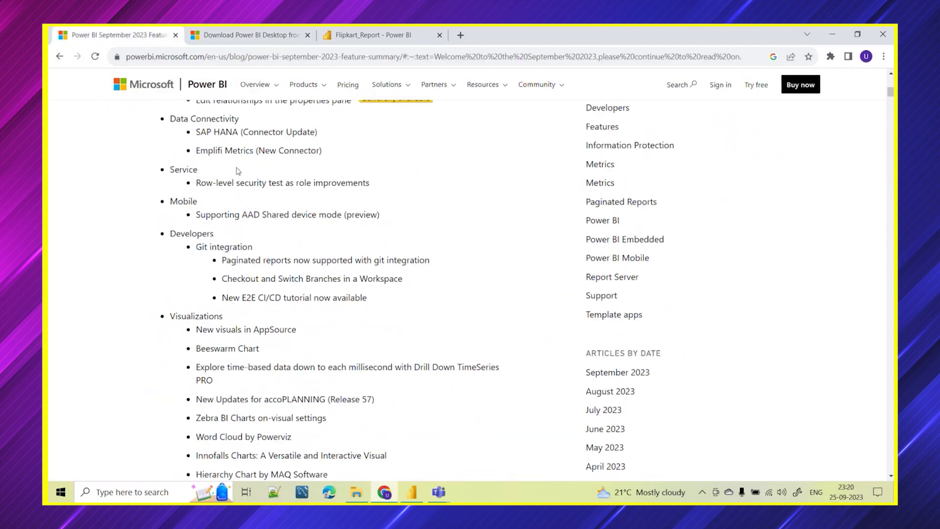
scroll(237, 170, up, 3)
scroll(256, 368, up, 2)
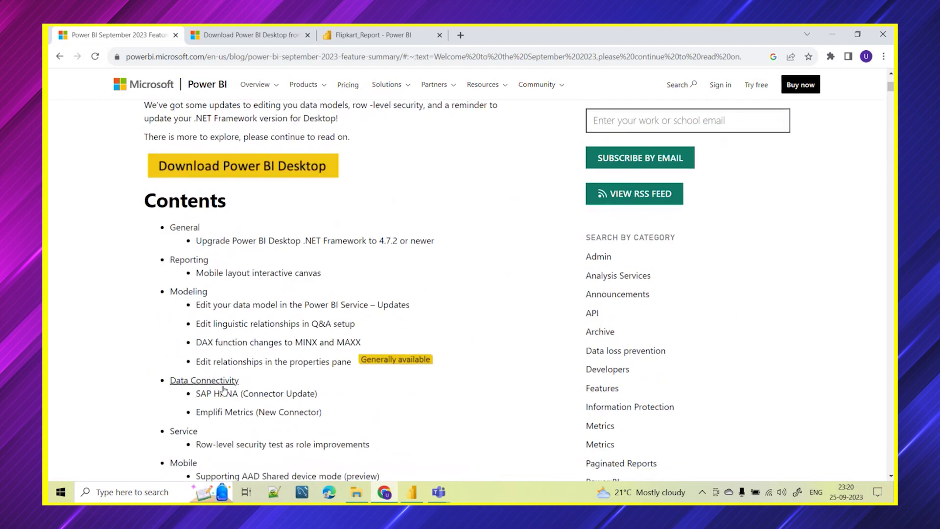
scroll(223, 390, down, 12)
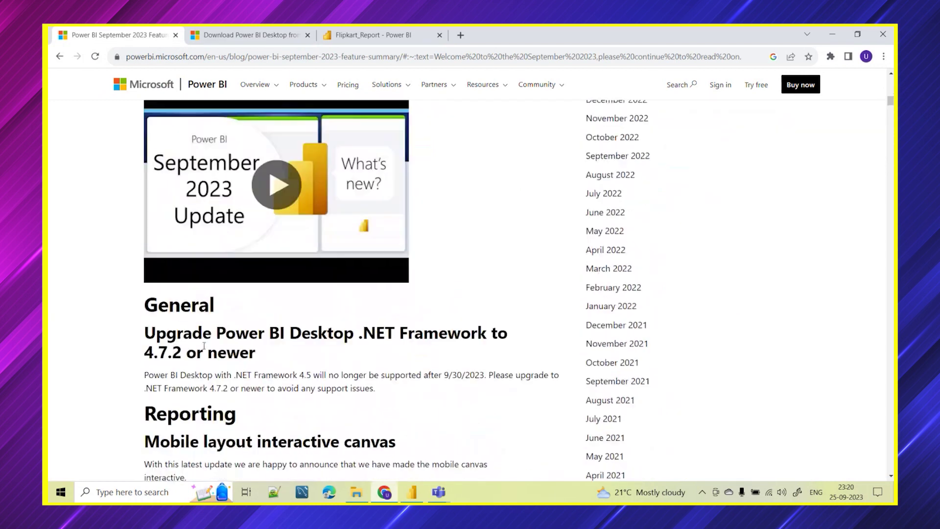
scroll(313, 316, down, 3)
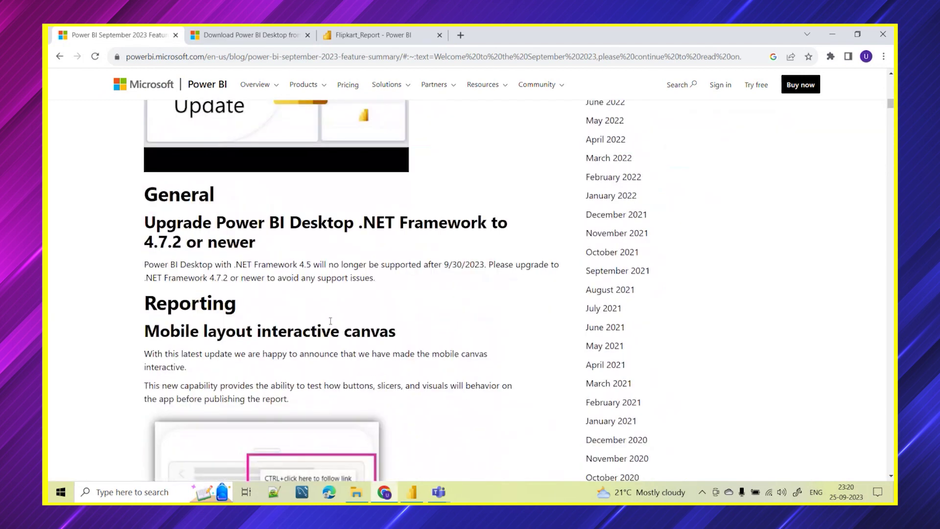
Read the .NET Framework upgrade notice, highlighting its heading, ".NET Framework 4.5" and the date 9/30/2023 in turn
drag(146, 221, 493, 239)
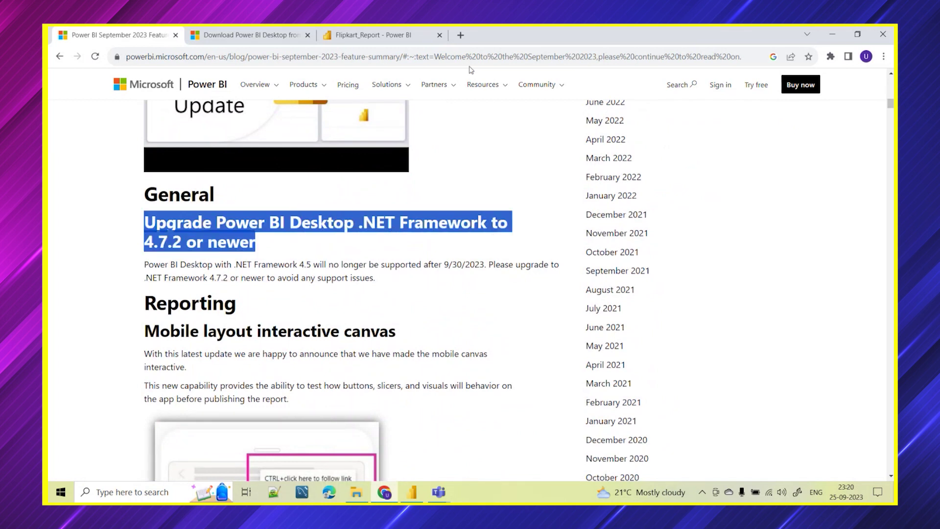
scroll(420, 239, down, 1)
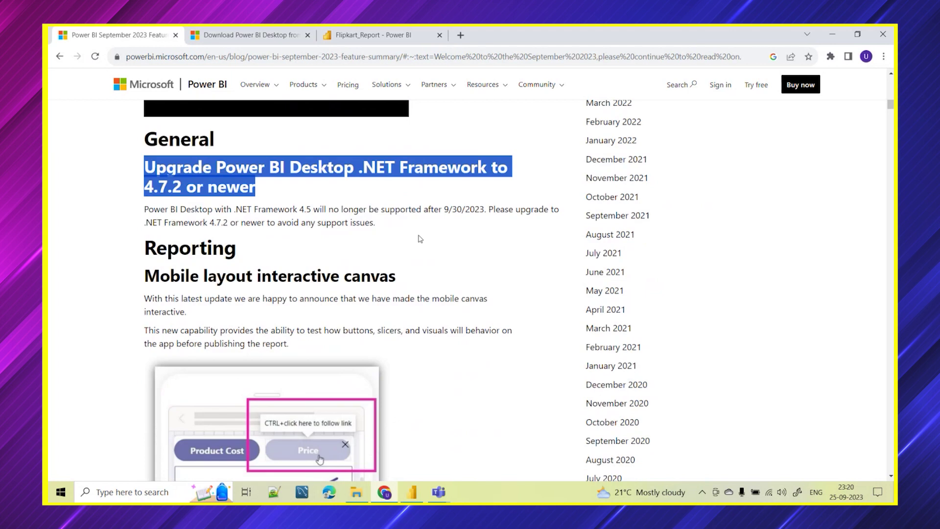
click(288, 206)
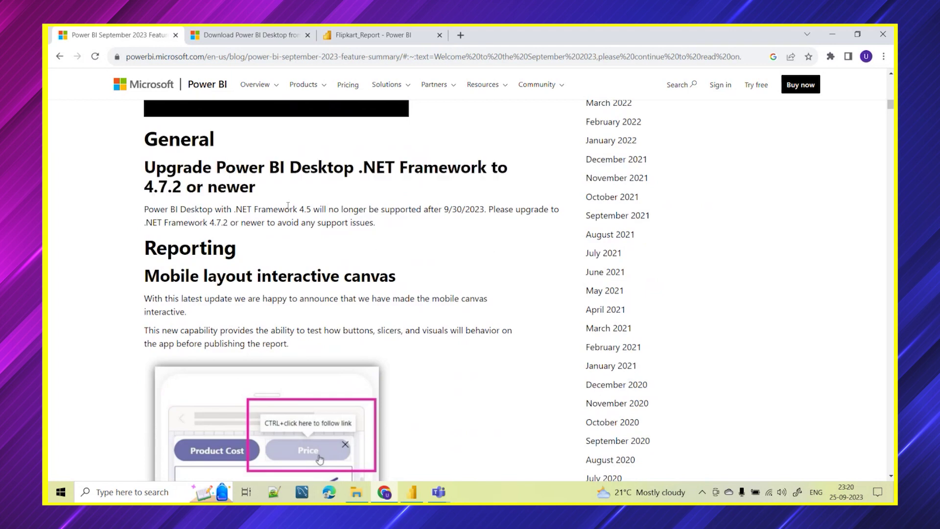
drag(235, 211, 311, 209)
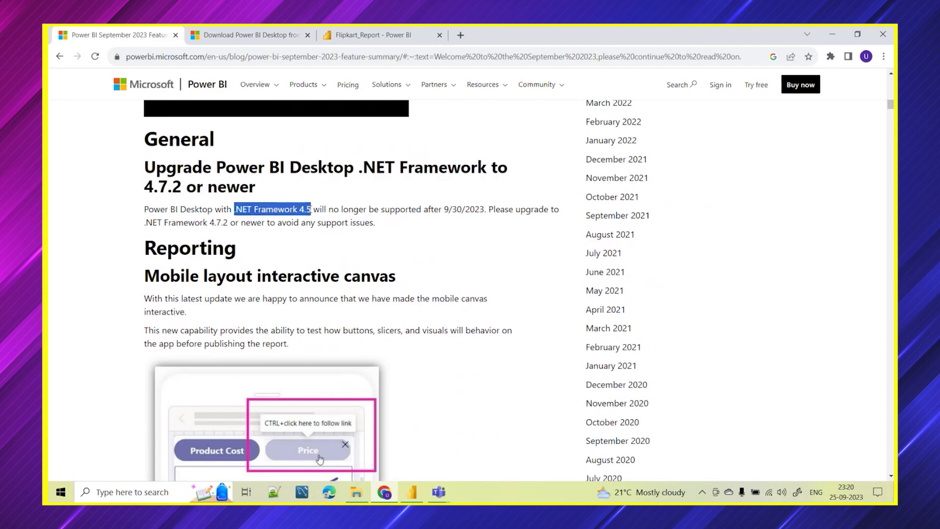
drag(444, 210, 491, 211)
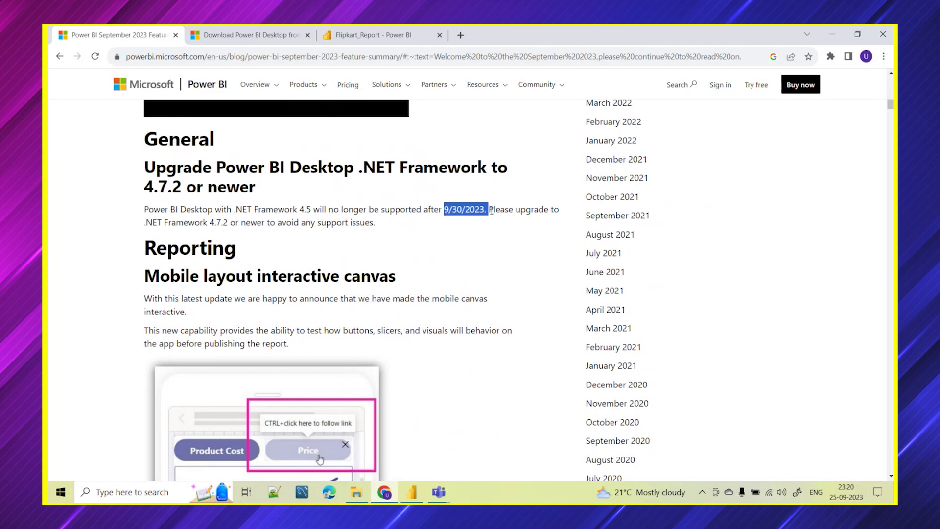
click(501, 238)
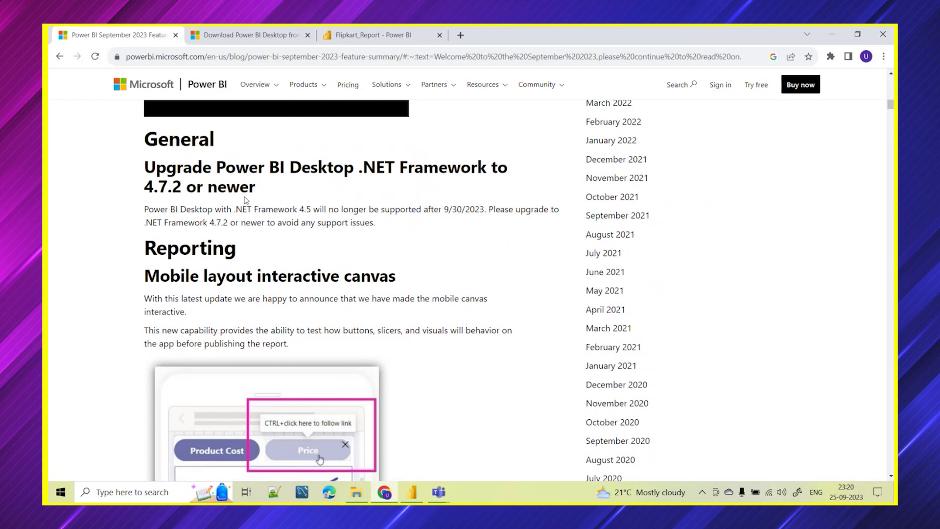
Read the Mobile layout interactive canvas section, including its button example and the Table and Matrix column header illustrations
scroll(319, 290, down, 2)
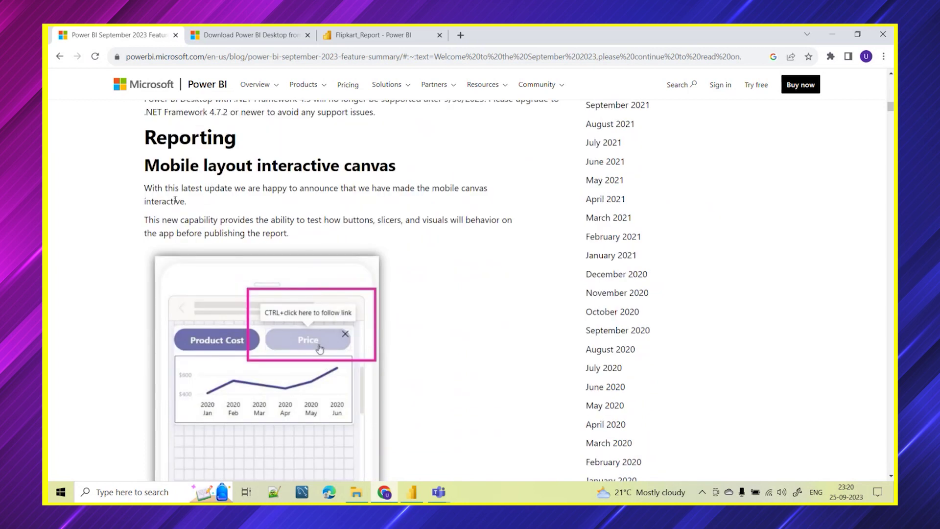
scroll(175, 199, up, 1)
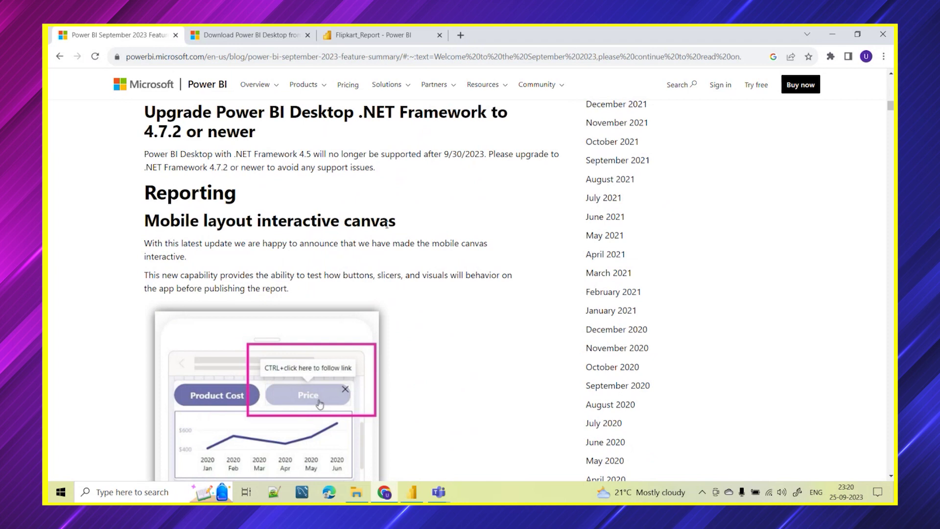
scroll(363, 275, down, 3)
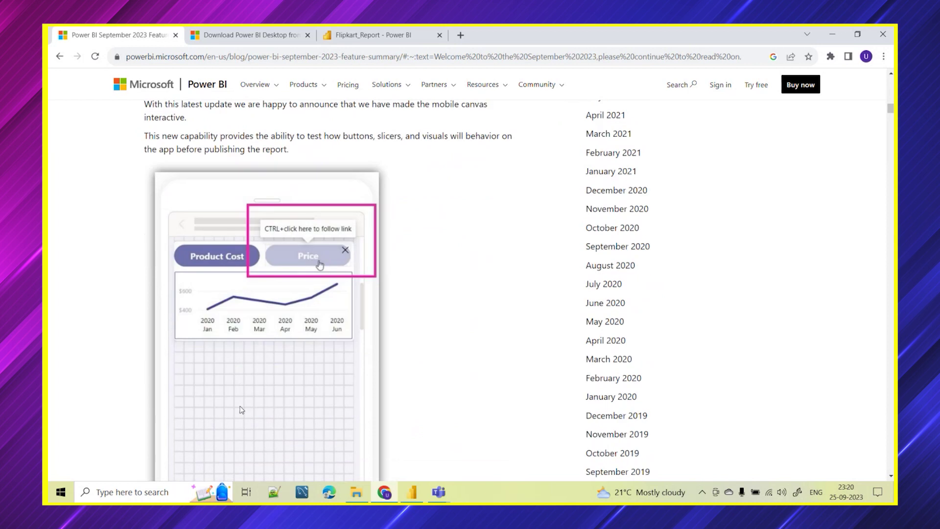
scroll(291, 350, up, 3)
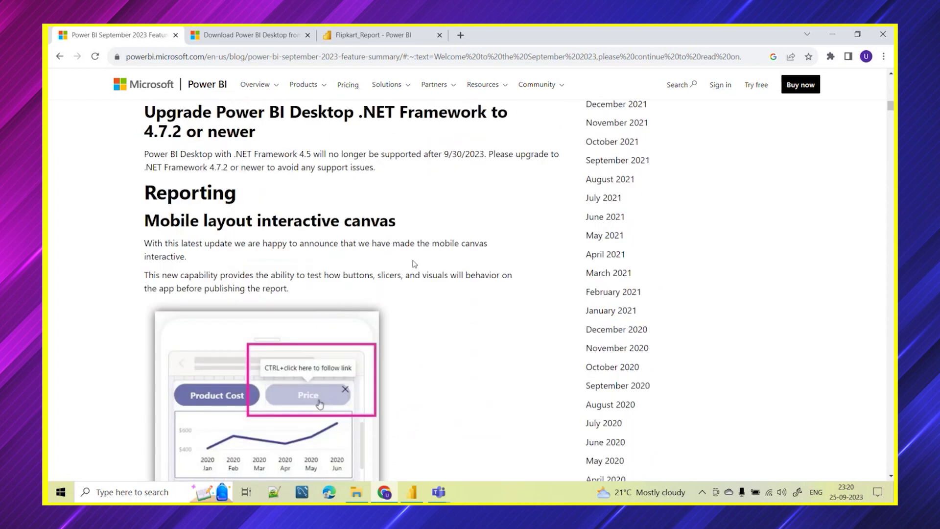
scroll(432, 384, down, 2)
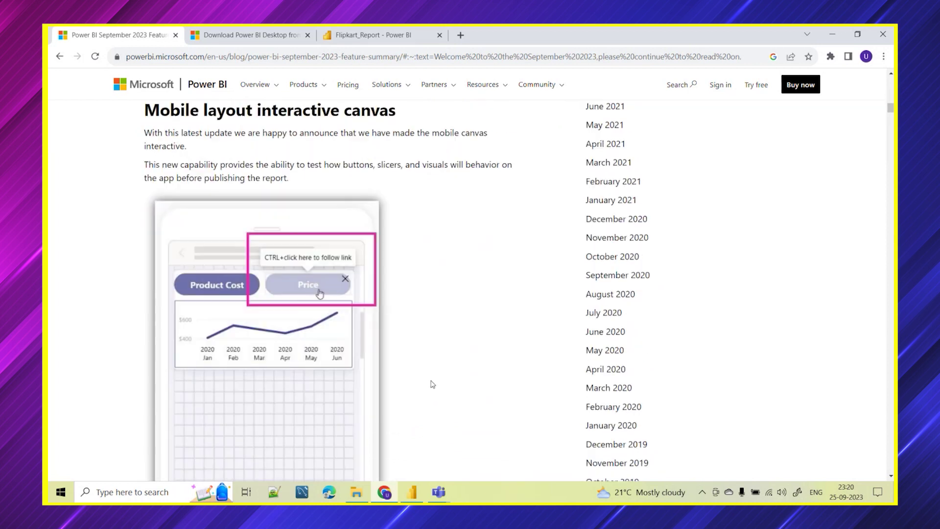
scroll(258, 351, down, 15)
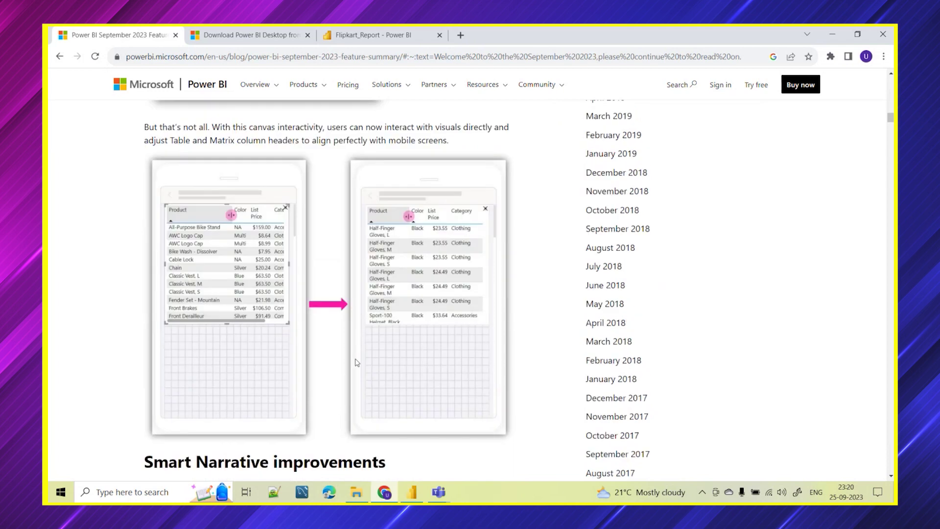
scroll(408, 284, up, 3)
Switch to Flipkart_Report in Power BI Desktop, display MainPage in mobile layout and look through its canvas and available page visuals
mouse_move(411, 492)
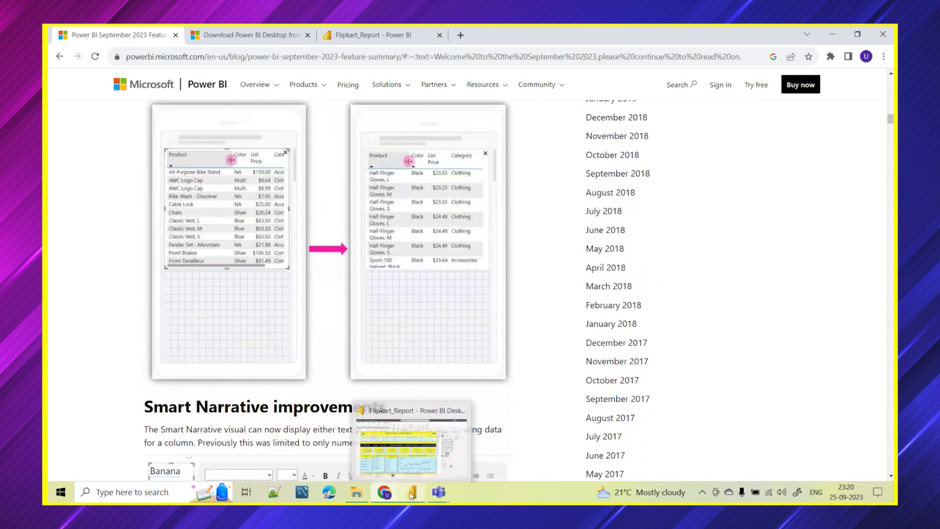
click(426, 438)
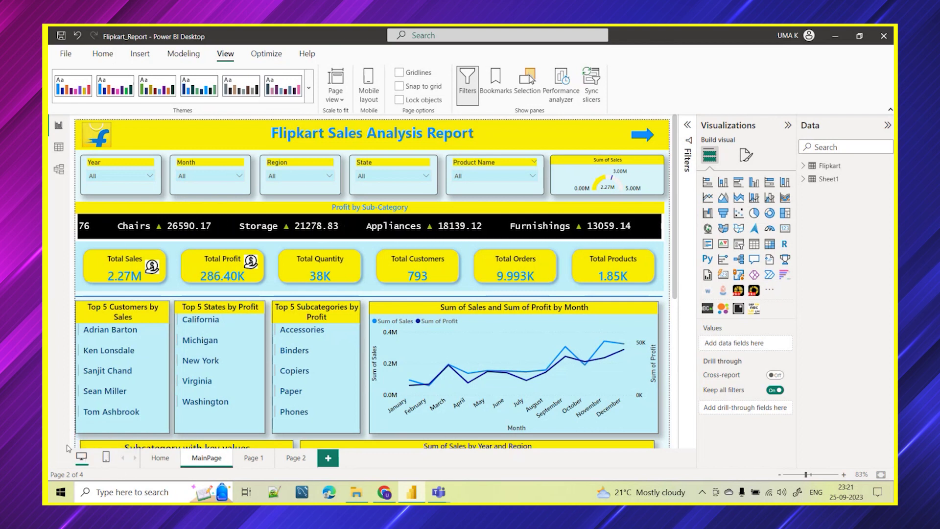
click(107, 458)
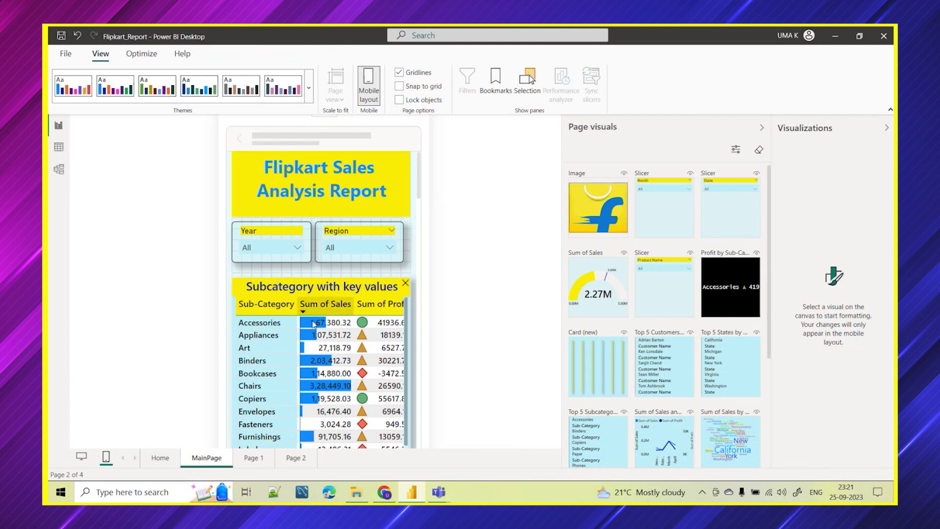
scroll(330, 343, down, 2)
scroll(330, 314, up, 2)
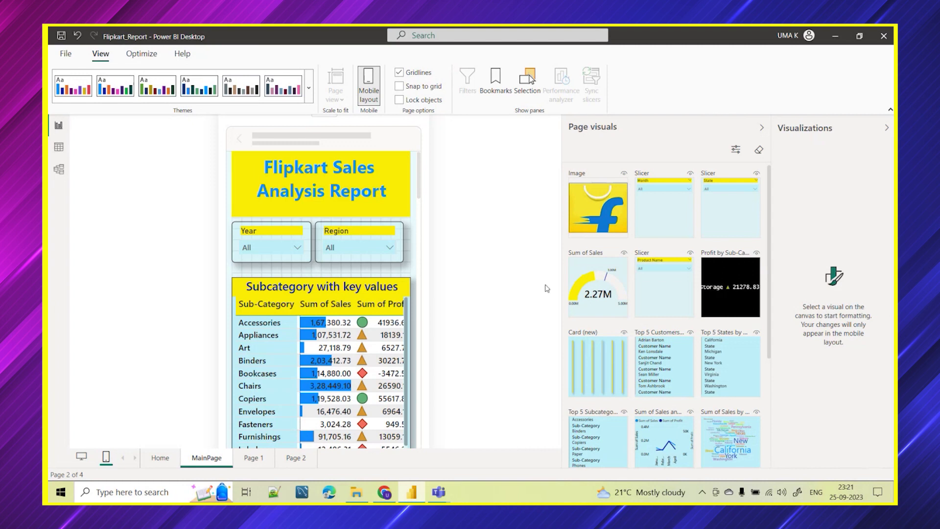
scroll(735, 380, down, 1)
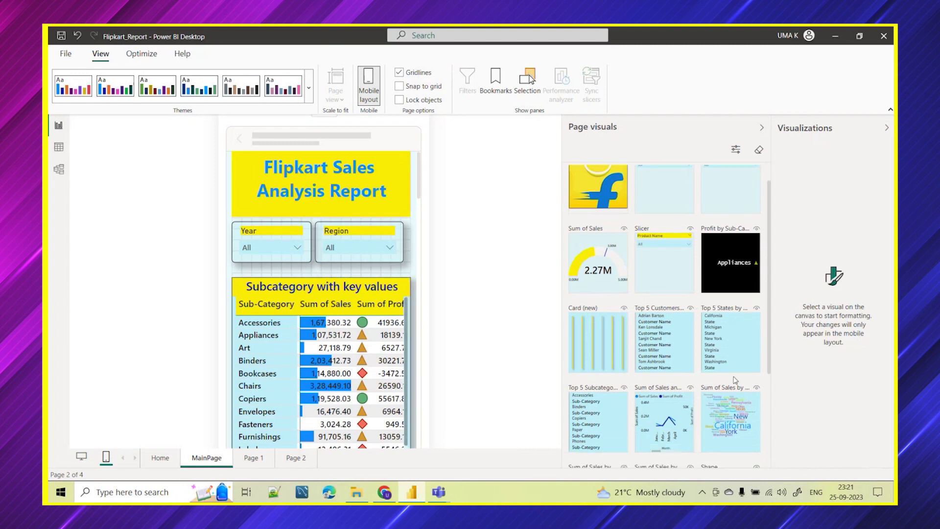
scroll(734, 380, down, 3)
scroll(401, 349, down, 2)
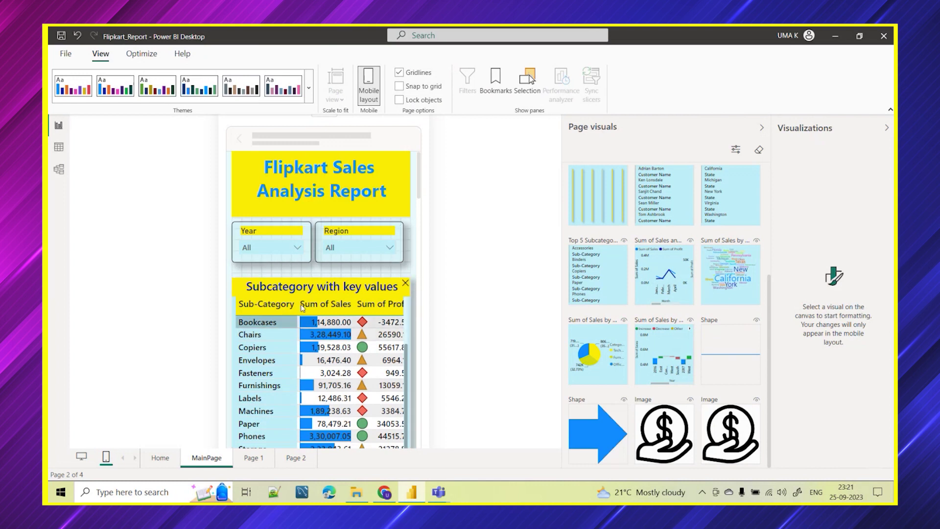
Filter the mobile canvas by the East region and look through the Subcategory with key values table
click(346, 249)
click(332, 278)
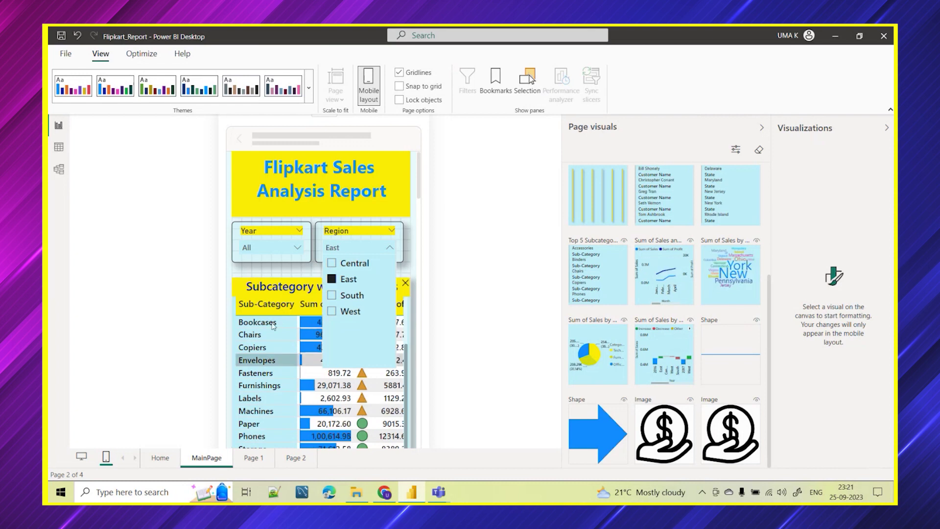
scroll(397, 293, down, 4)
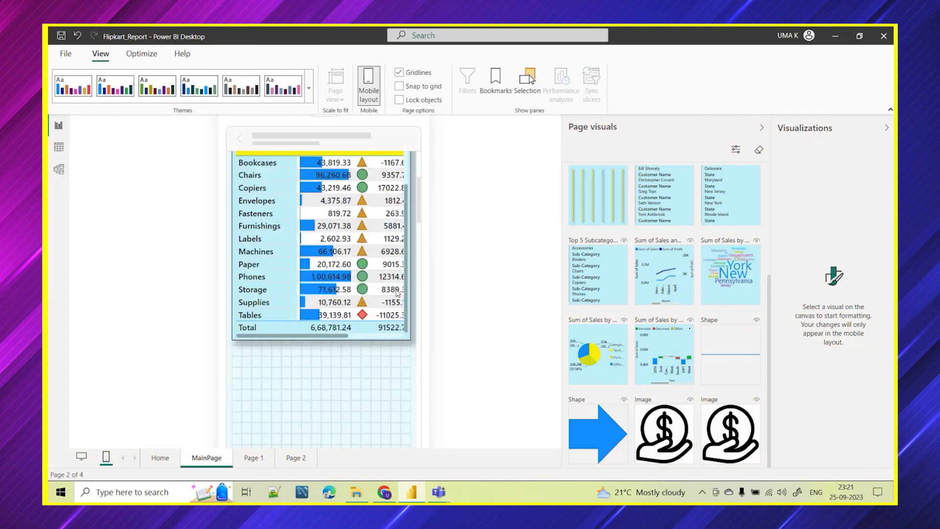
scroll(398, 292, up, 1)
drag(336, 360, 261, 358)
scroll(401, 306, up, 2)
scroll(402, 306, up, 3)
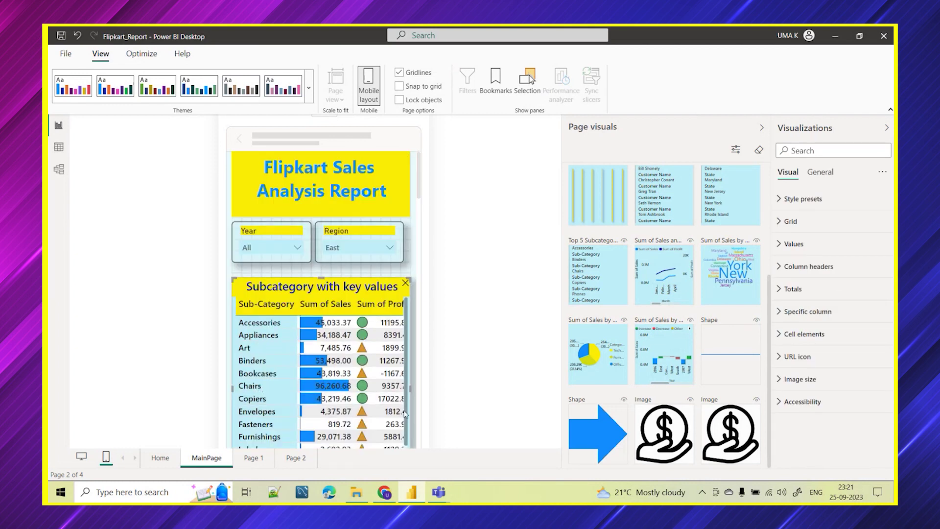
Return to the September 2023 feature summary in the browser and read the Smart Narrative improvements section with its example
click(383, 494)
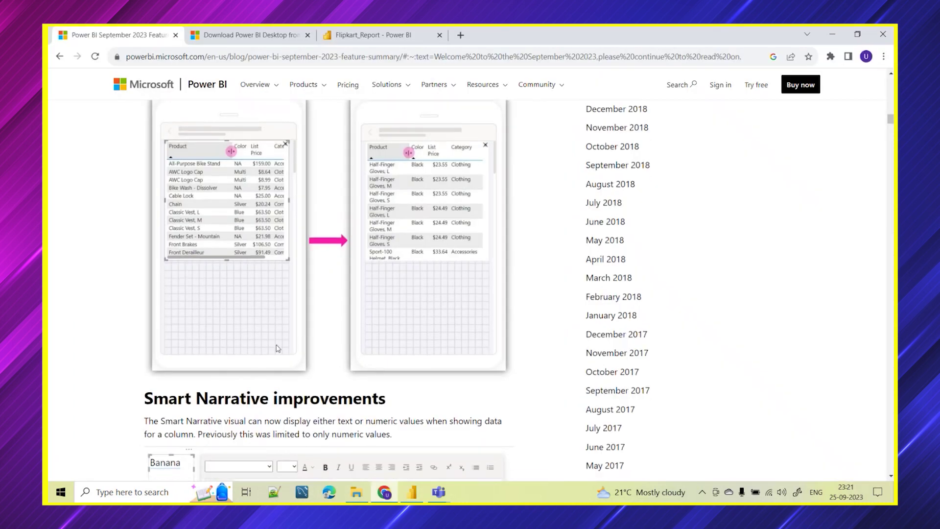
scroll(214, 147, down, 5)
scroll(214, 147, up, 3)
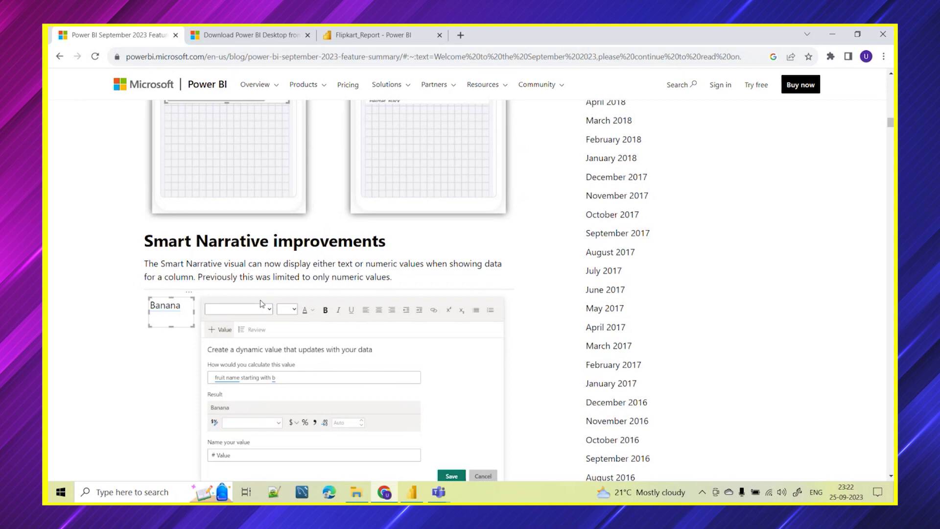
scroll(250, 340, down, 3)
scroll(342, 375, up, 3)
Find the Modeling section and highlight "Power BI Service – Updates" in the heading about editing the data model
scroll(321, 352, down, 6)
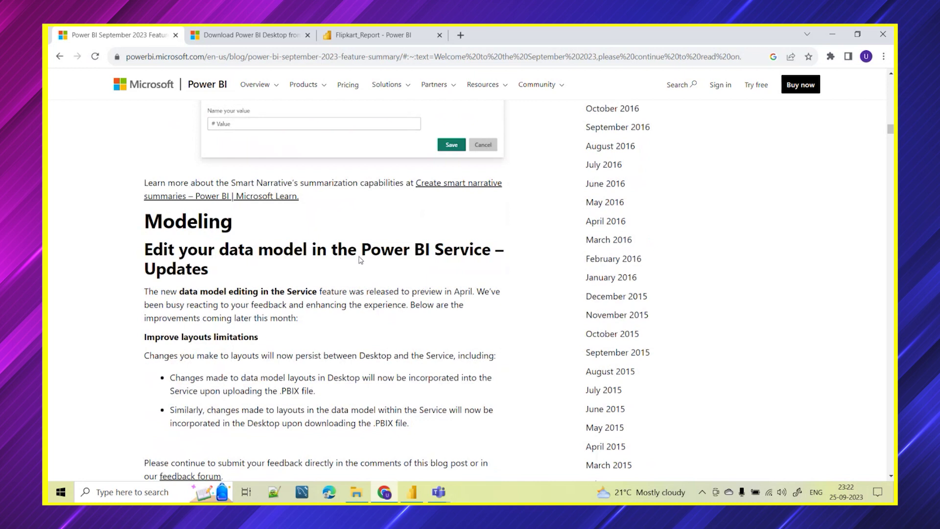
drag(368, 249, 396, 284)
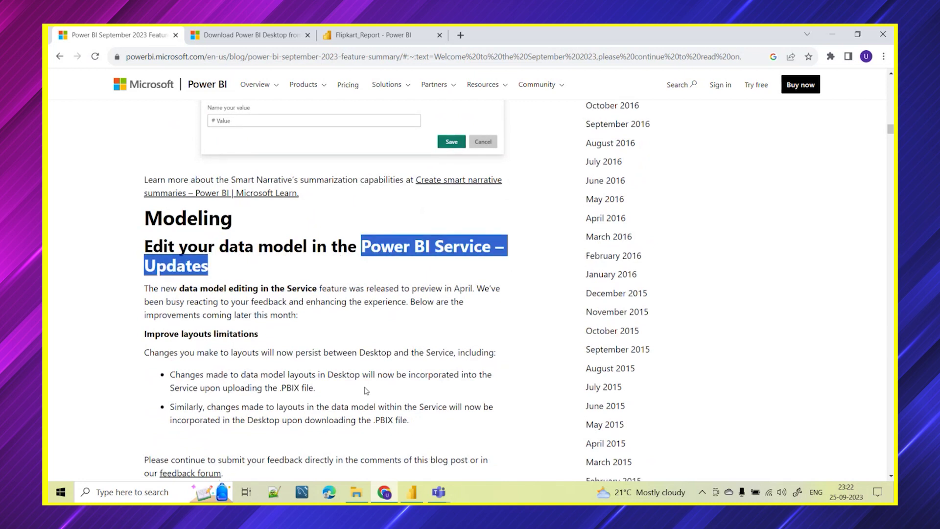
scroll(436, 432, down, 1)
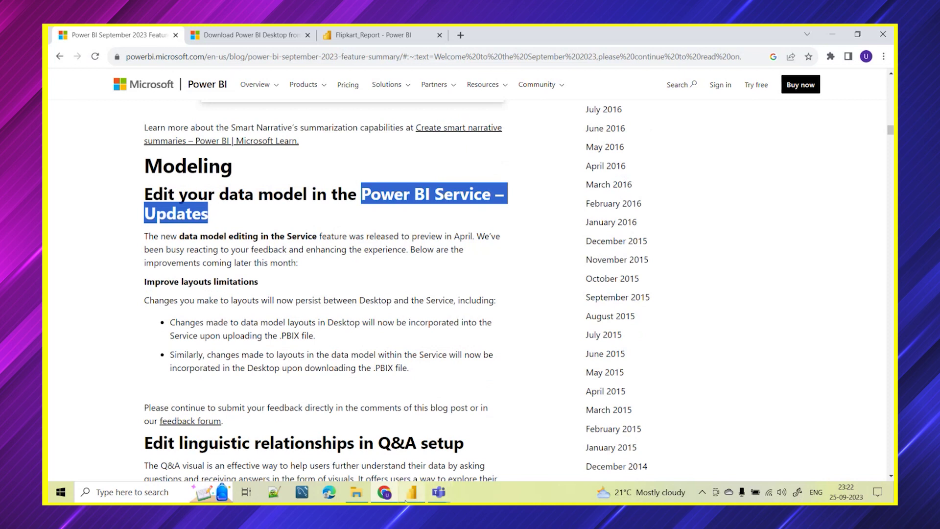
View Flipkart_Report in the Power BI Service and in Power BI Desktop, then return to the feature summary and clear the highlighted text
click(362, 35)
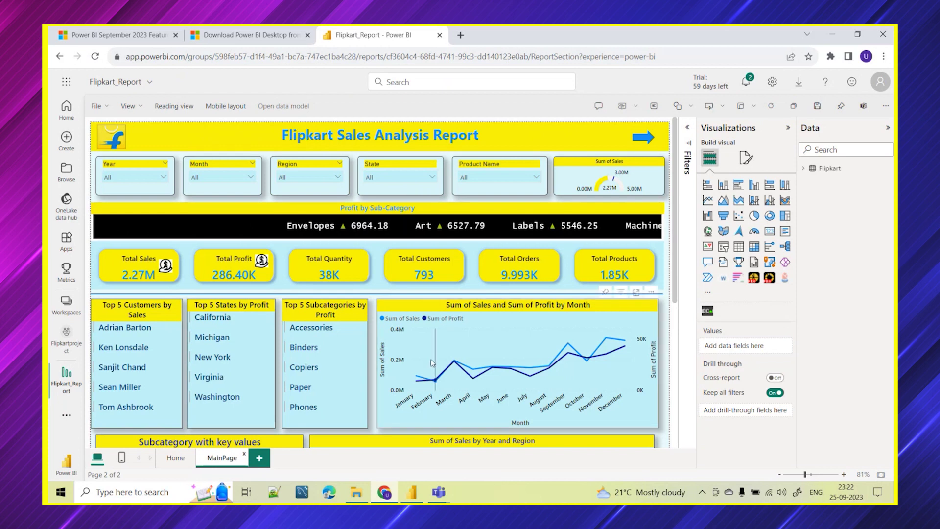
click(410, 496)
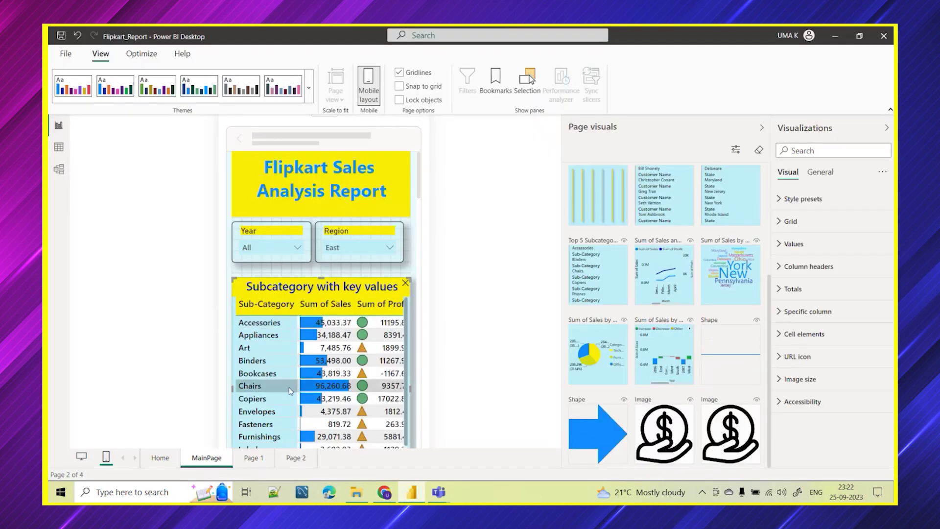
click(384, 493)
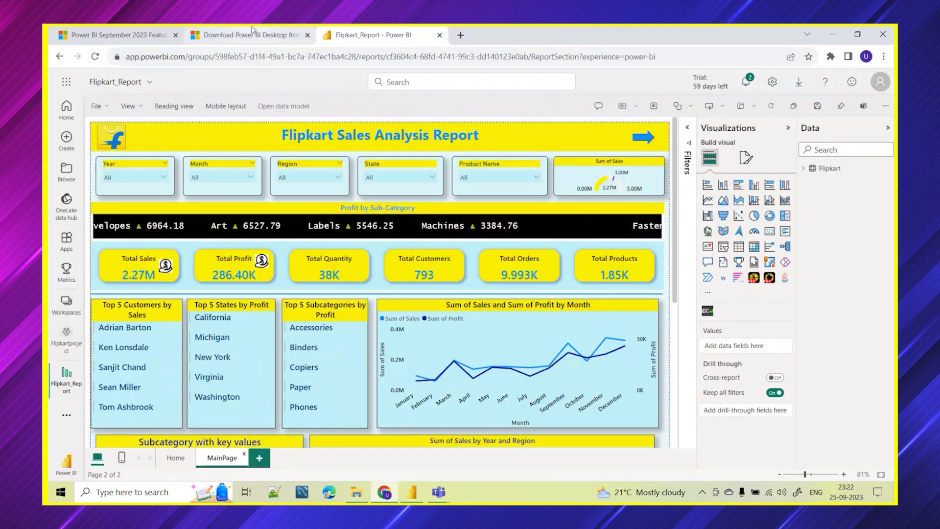
click(201, 35)
click(146, 35)
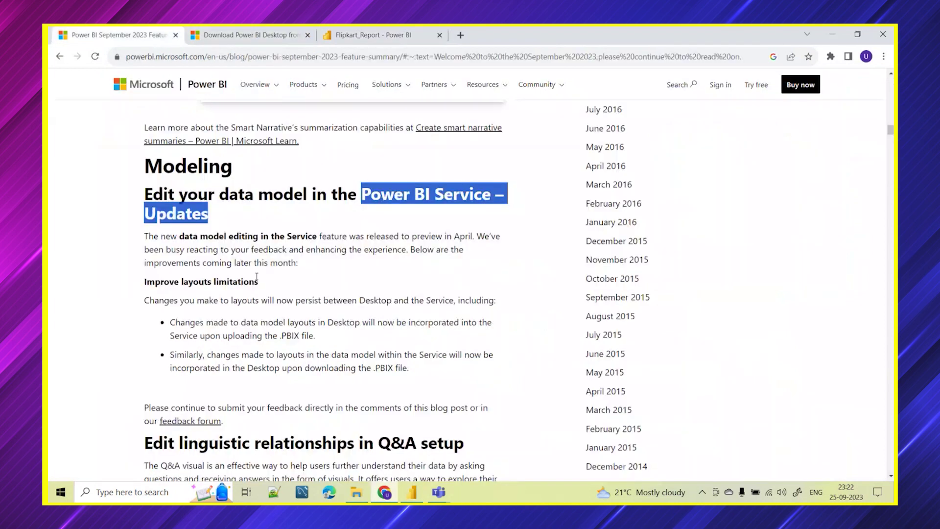
click(116, 312)
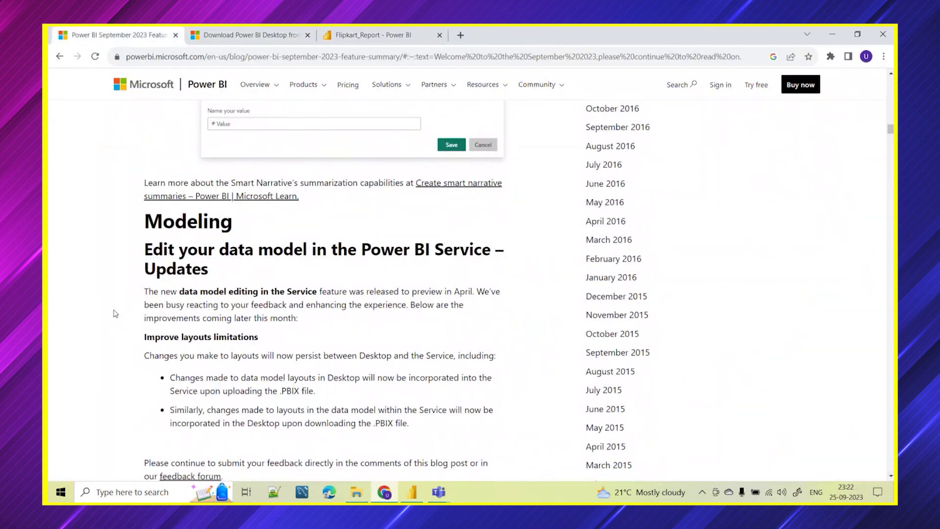
Find the section on editing linguistic relationships and highlight "Q&A" in its heading
scroll(369, 390, down, 5)
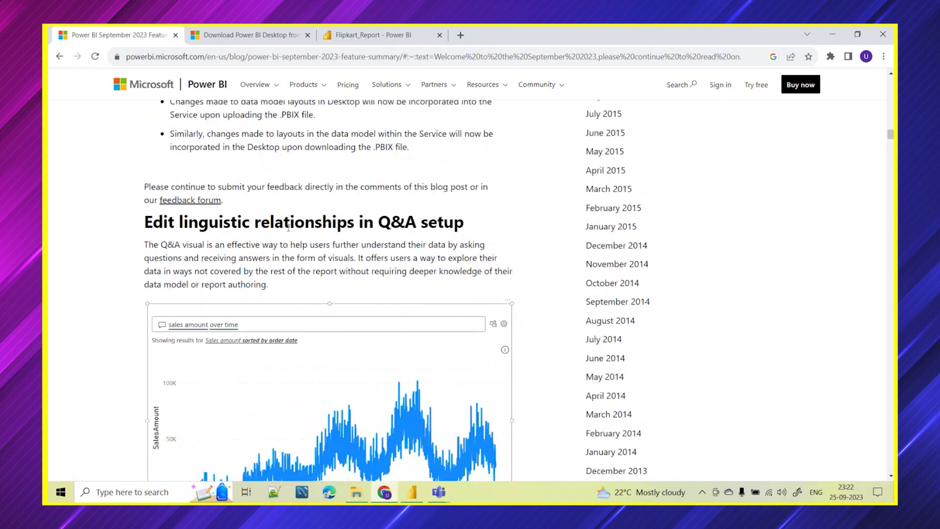
scroll(478, 260, down, 1)
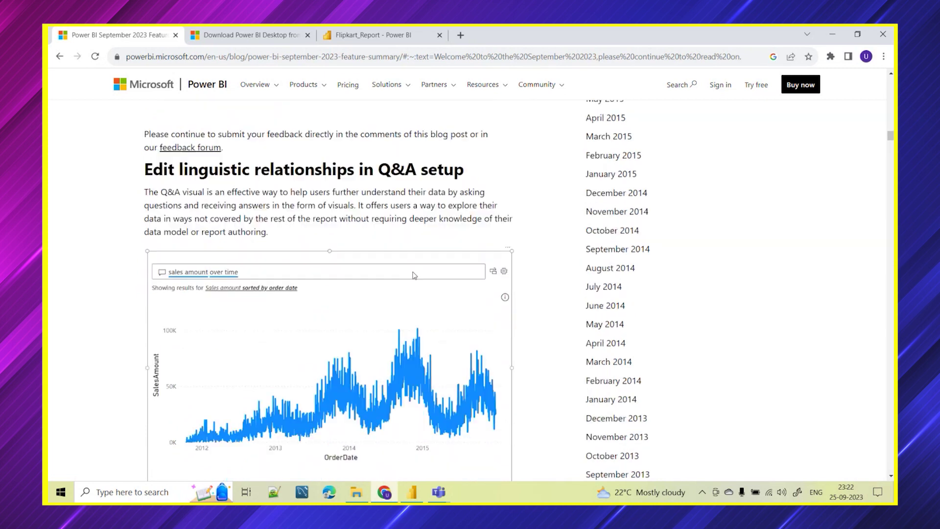
drag(377, 168, 415, 168)
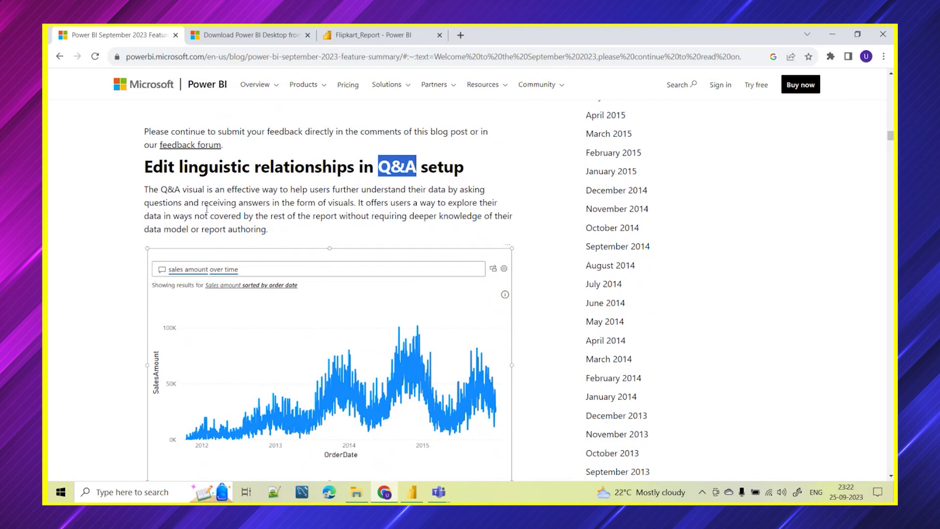
Examine the explanation of Q&A synonyms and linguistic relationships, including the Q&A setup tools and the Linguistic relationships illustration
scroll(201, 239, down, 4)
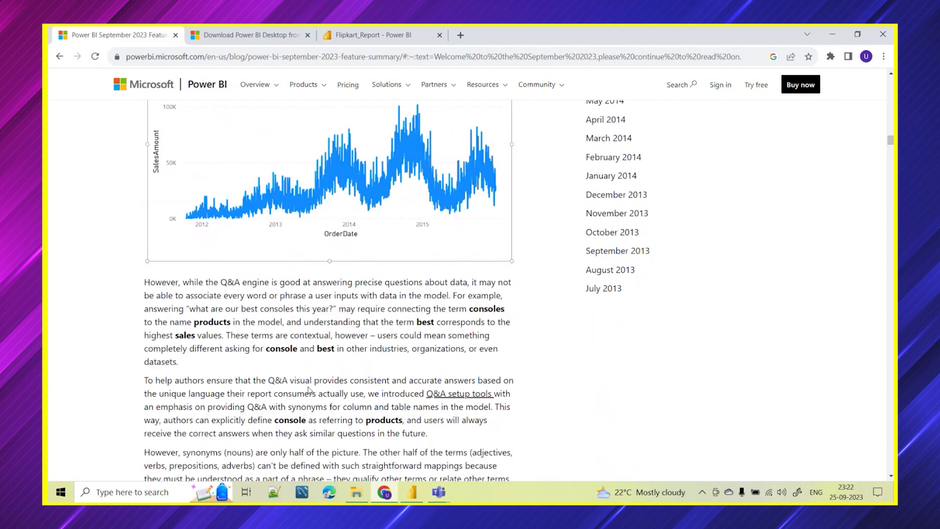
scroll(308, 391, down, 1)
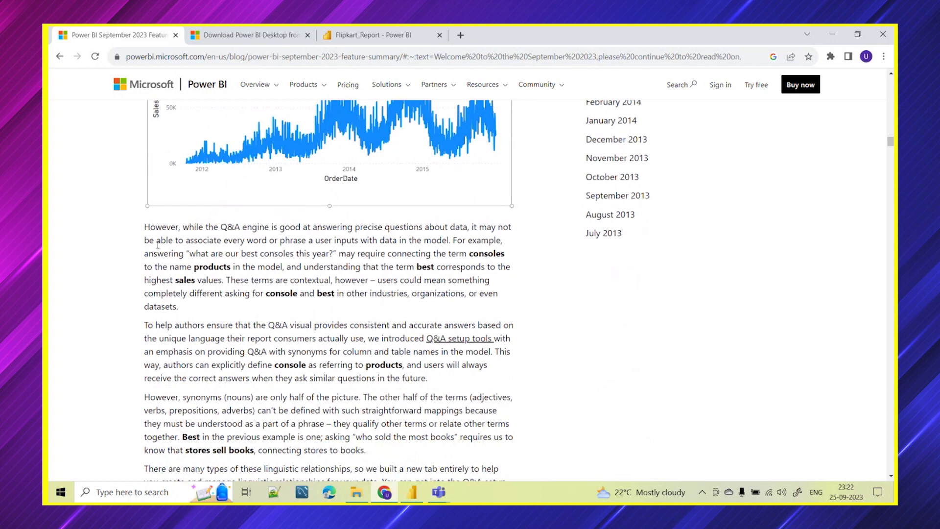
scroll(262, 351, down, 1)
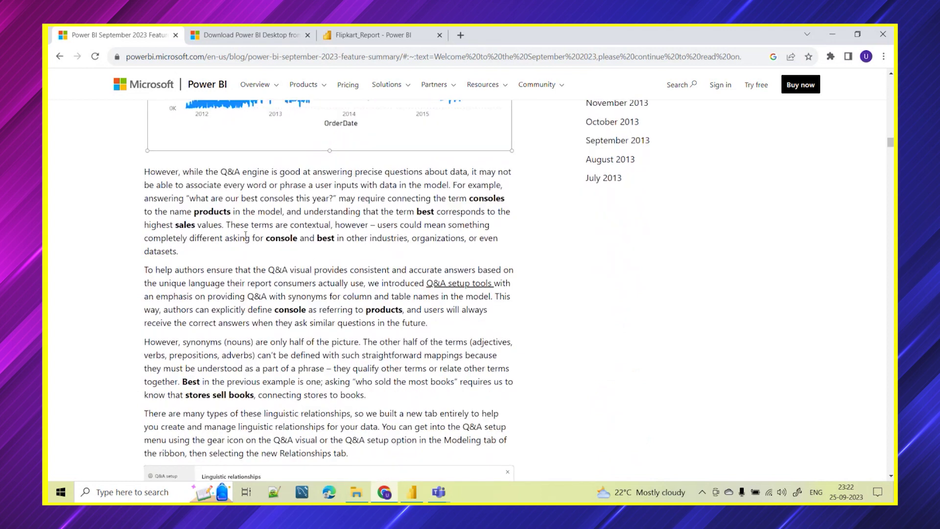
scroll(299, 270, down, 2)
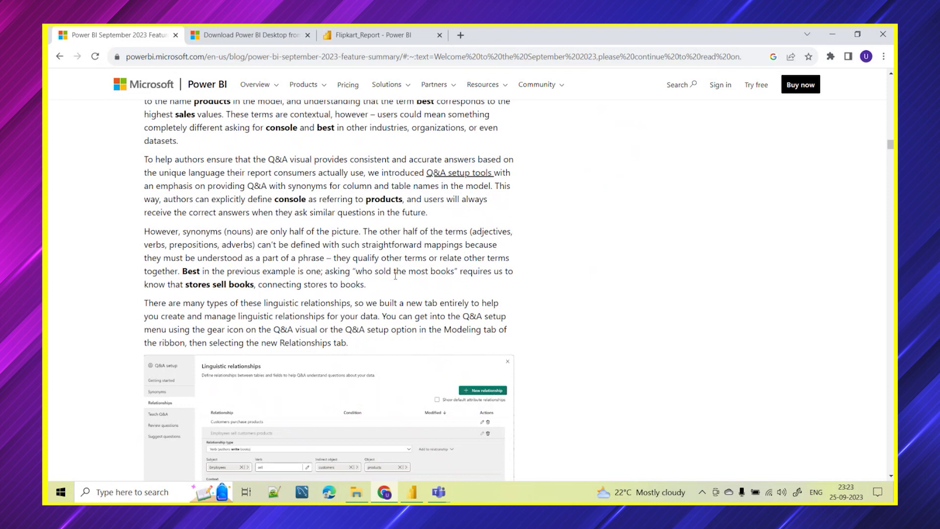
scroll(377, 253, up, 2)
scroll(334, 323, down, 3)
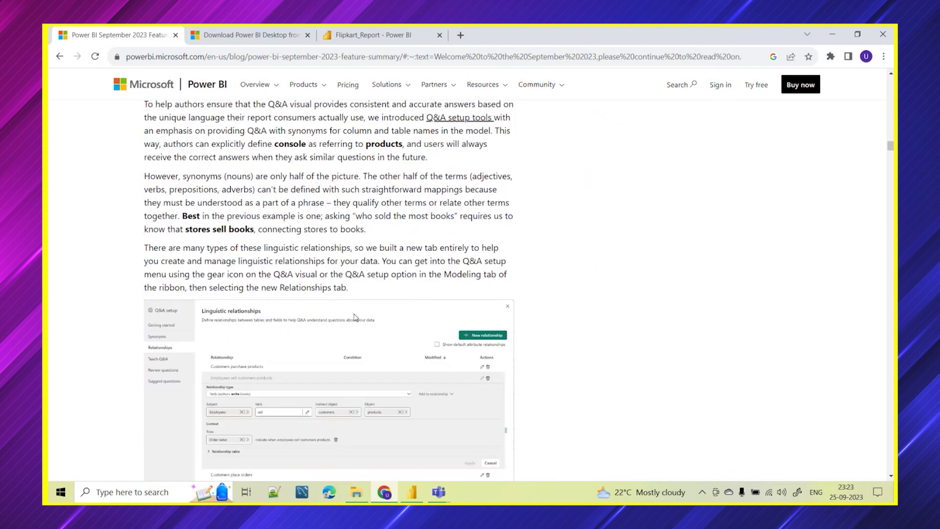
scroll(343, 319, down, 2)
scroll(283, 253, up, 3)
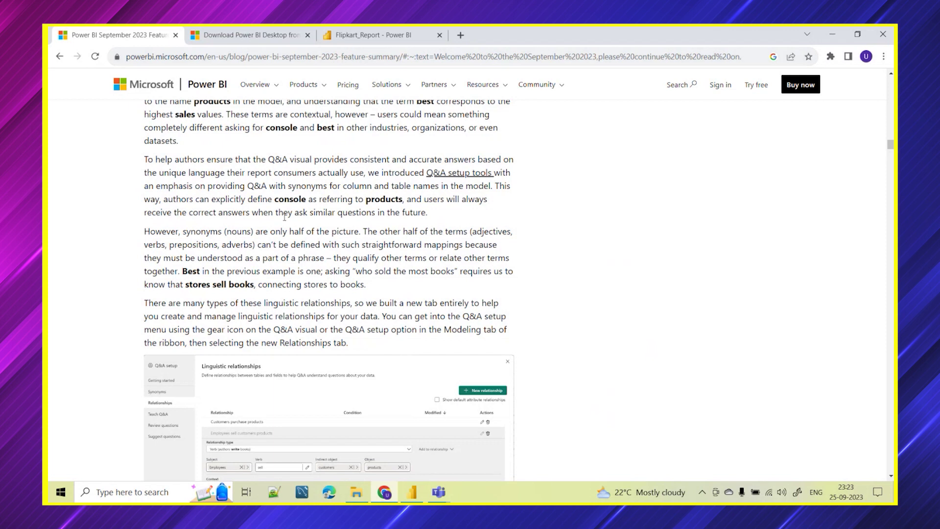
scroll(248, 249, down, 1)
scroll(248, 248, up, 2)
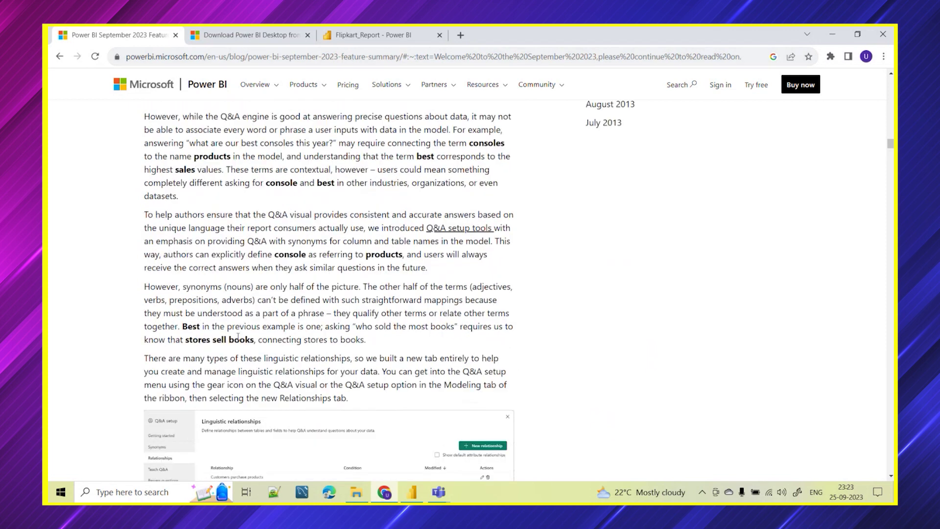
Find the section on DAX function changes to MINX and MAXX, highlight "DAX function change" in its heading, and clear the highlight
scroll(248, 248, down, 3)
scroll(348, 238, up, 5)
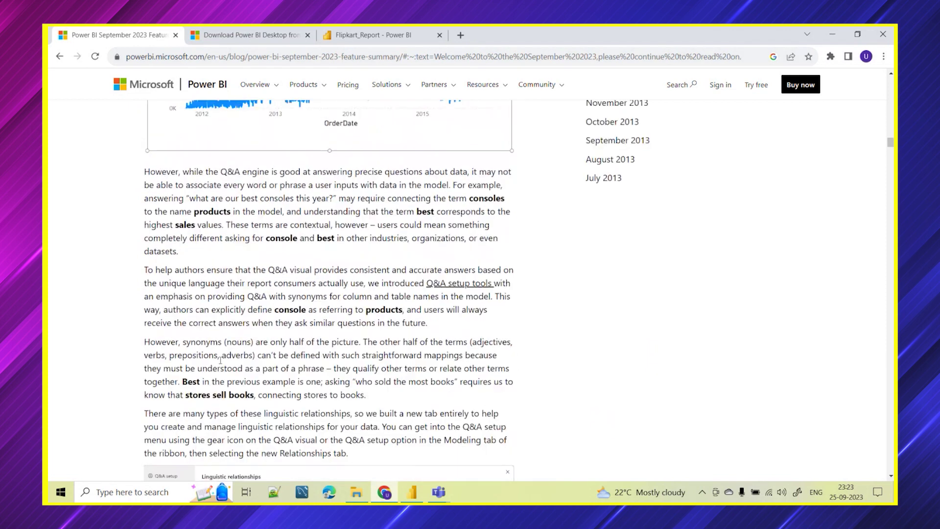
scroll(343, 240, down, 8)
scroll(245, 181, up, 12)
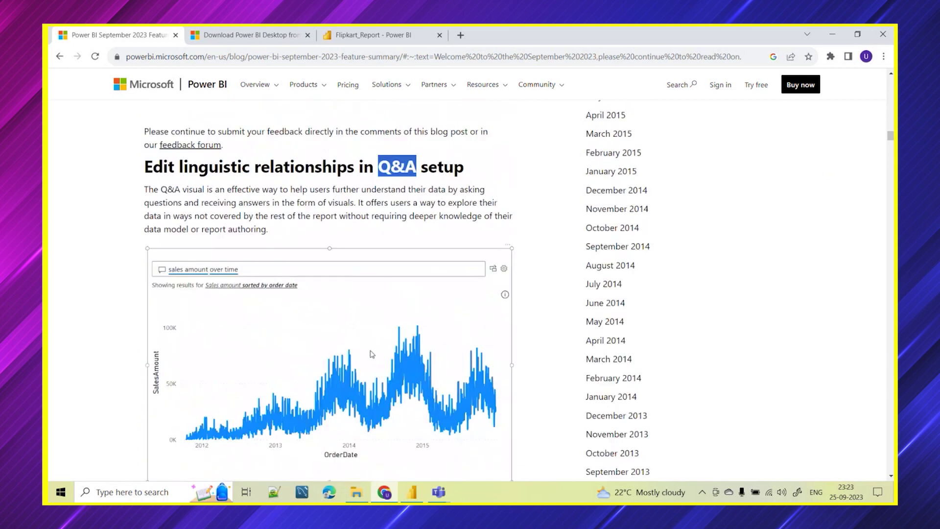
scroll(372, 353, down, 18)
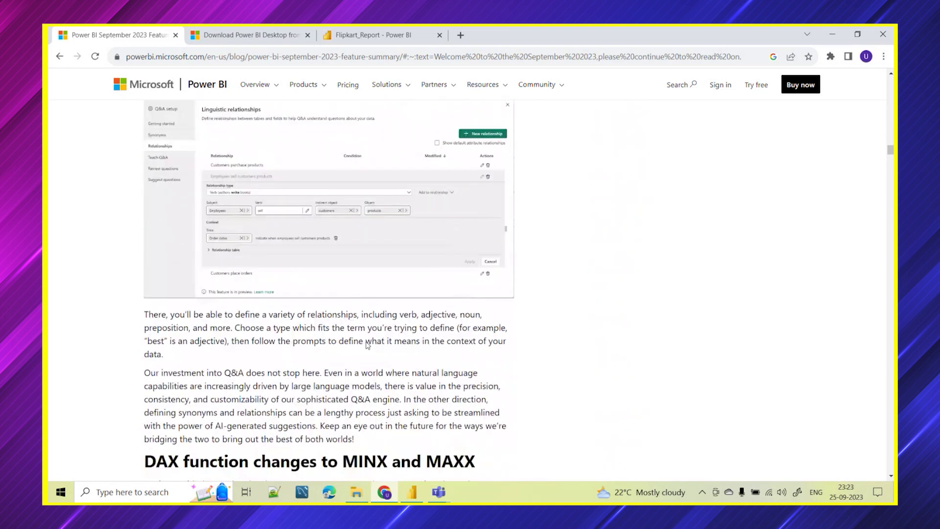
scroll(368, 345, down, 5)
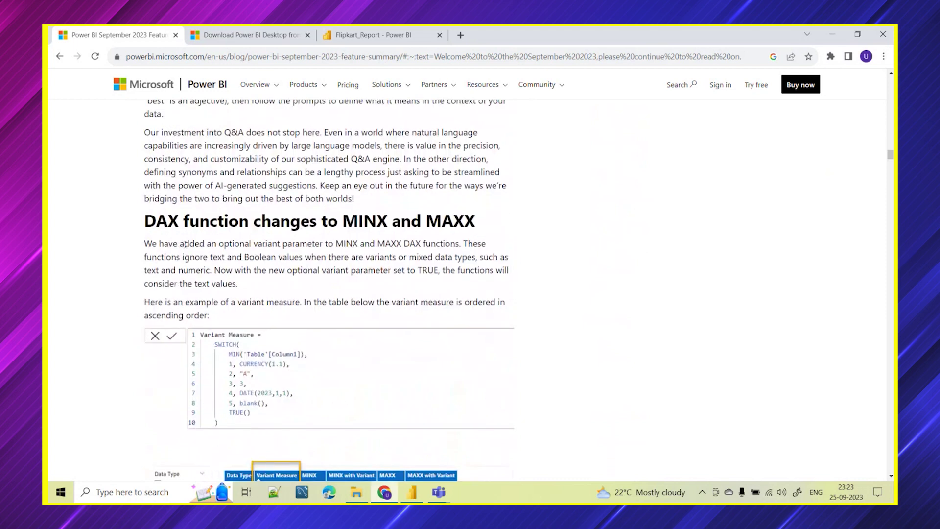
scroll(185, 244, down, 2)
scroll(110, 161, up, 1)
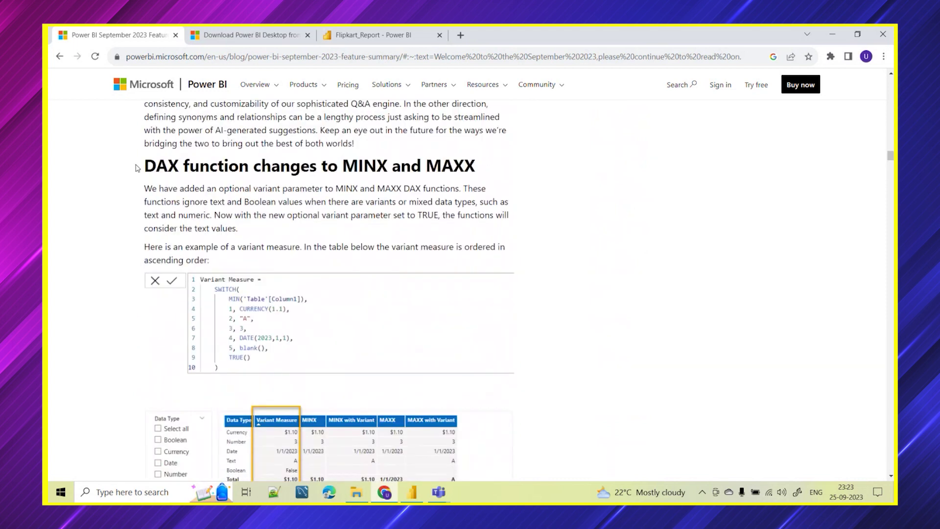
drag(138, 168, 309, 167)
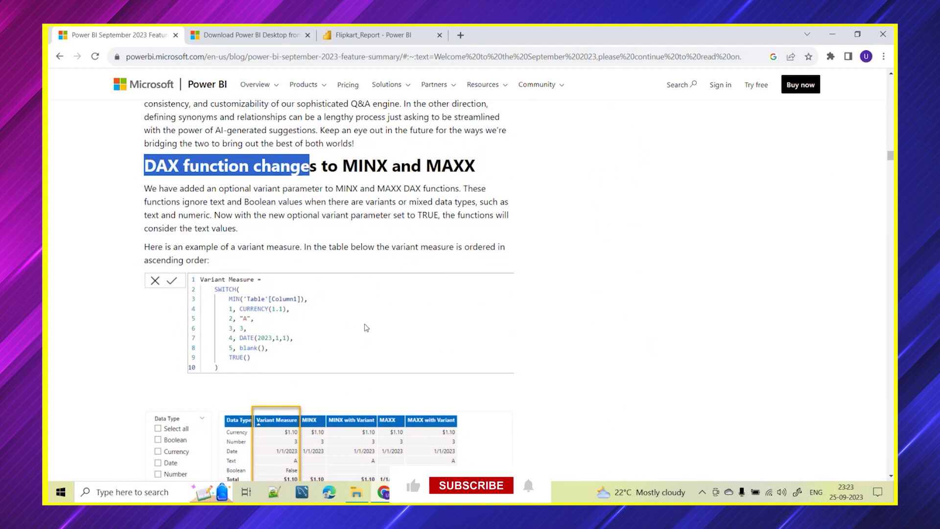
click(293, 227)
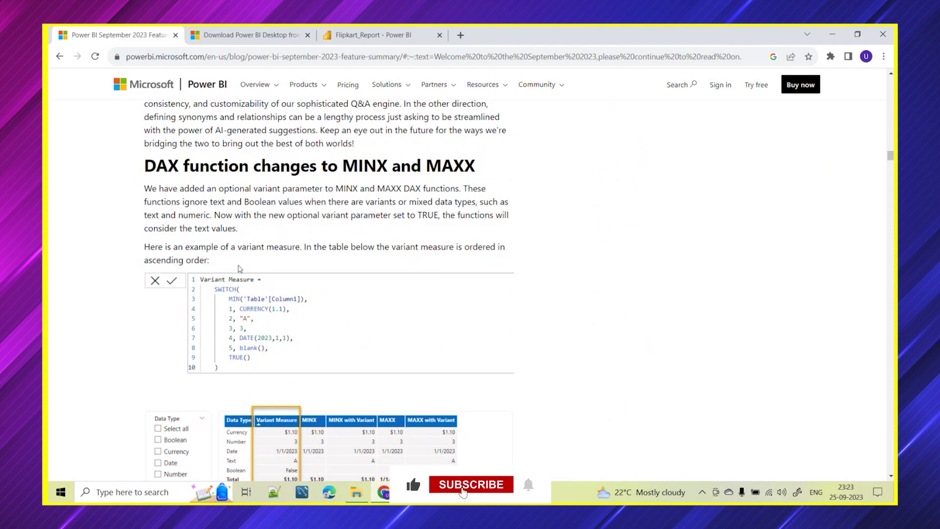
Examine the Variant Measure example and the tables comparing MINX and MAXX with and without the variant parameter
scroll(240, 269, up, 1)
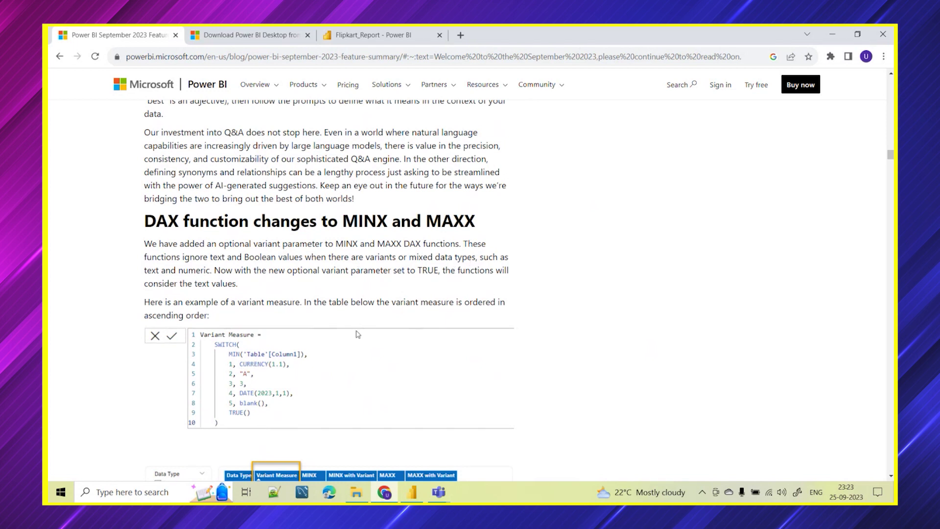
scroll(296, 392, down, 1)
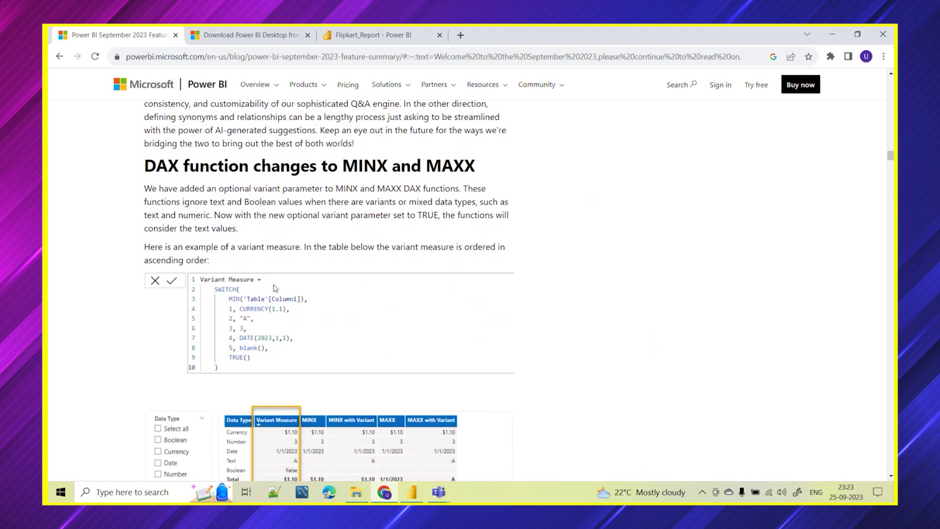
scroll(299, 306, down, 3)
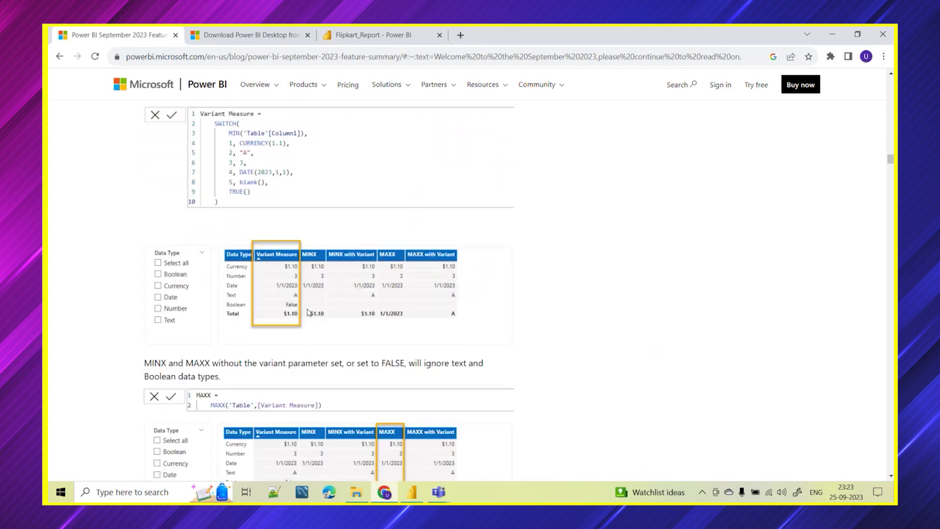
scroll(184, 325, down, 2)
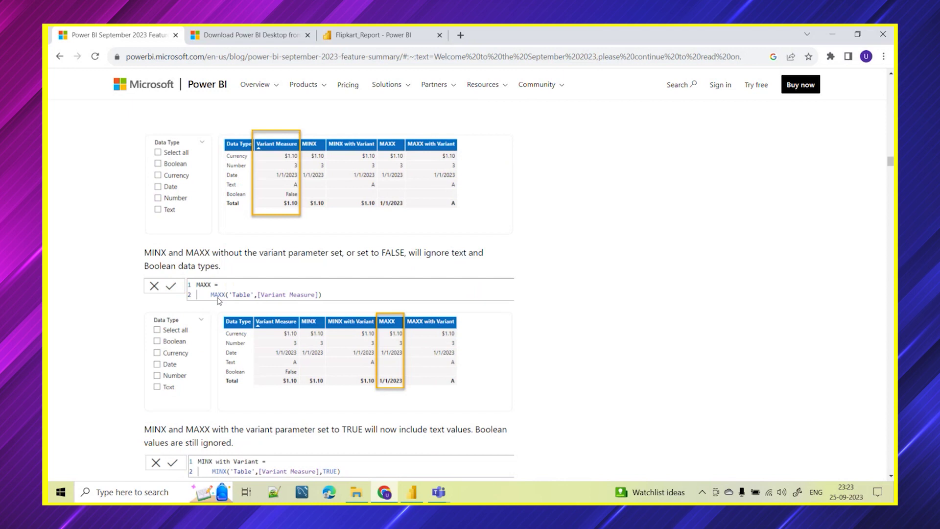
scroll(219, 301, up, 5)
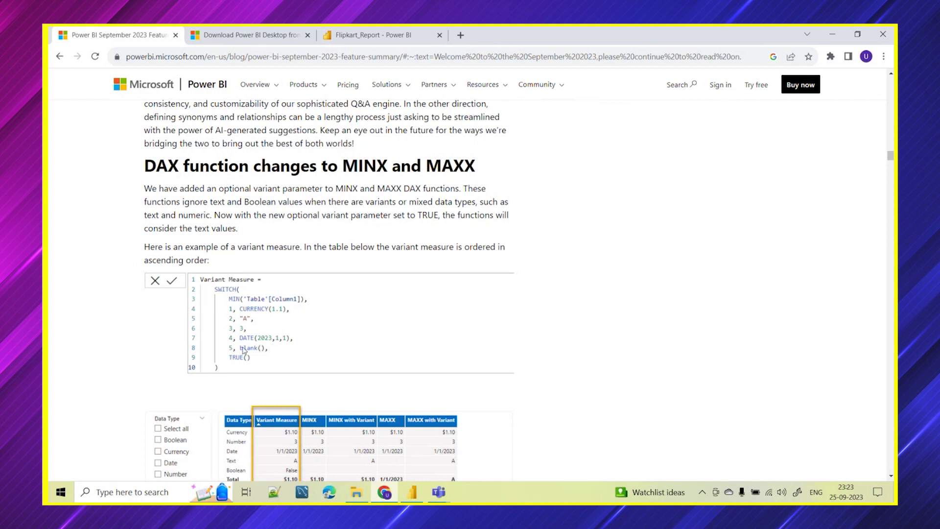
scroll(238, 413, down, 1)
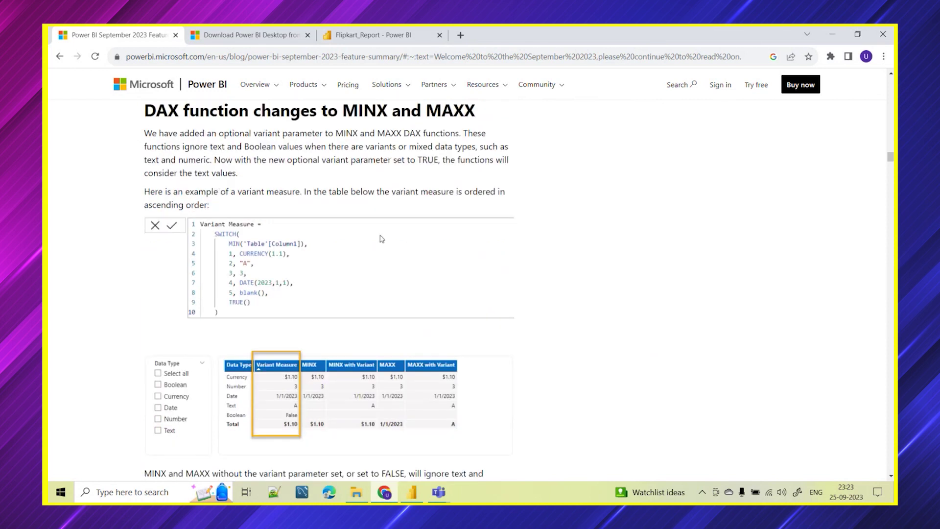
scroll(383, 255, up, 1)
scroll(231, 284, down, 5)
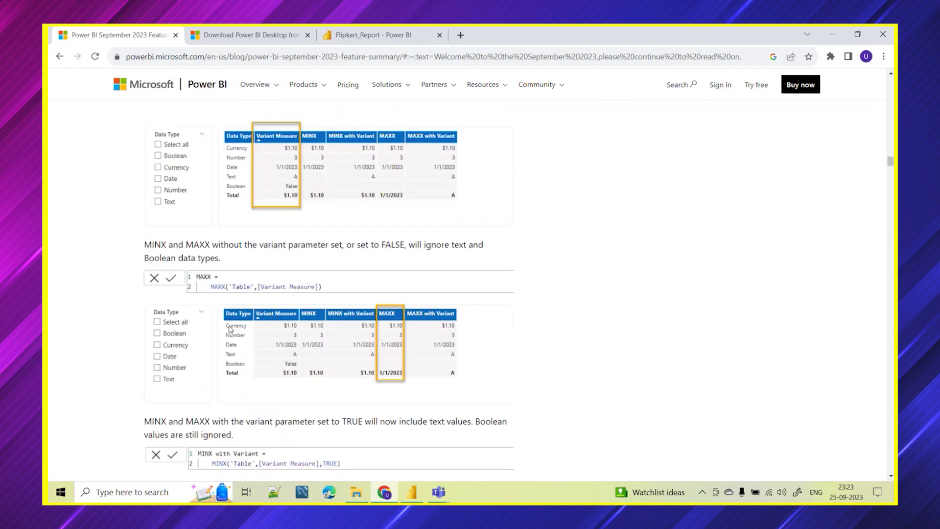
Find the section "Edit relationships in the properties pane", highlight its heading, and clear the highlight
scroll(231, 329, down, 8)
scroll(283, 284, down, 2)
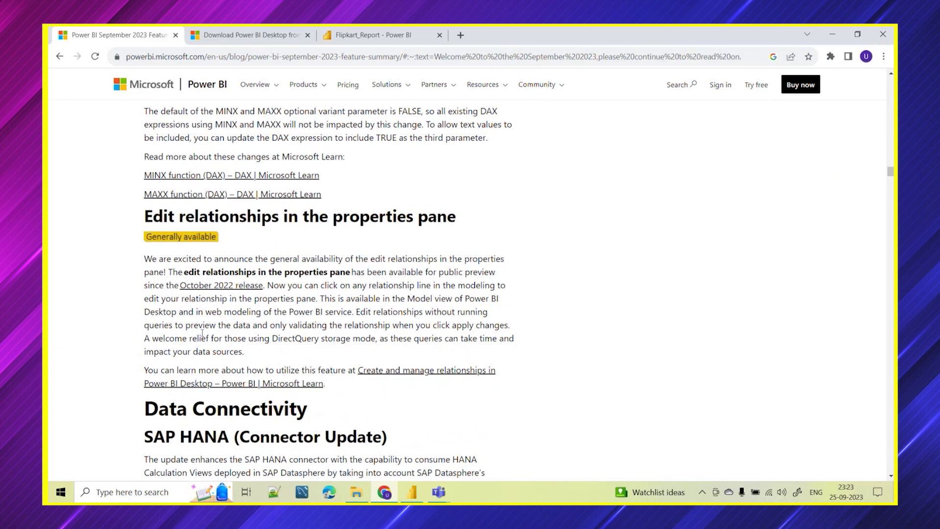
scroll(401, 364, down, 1)
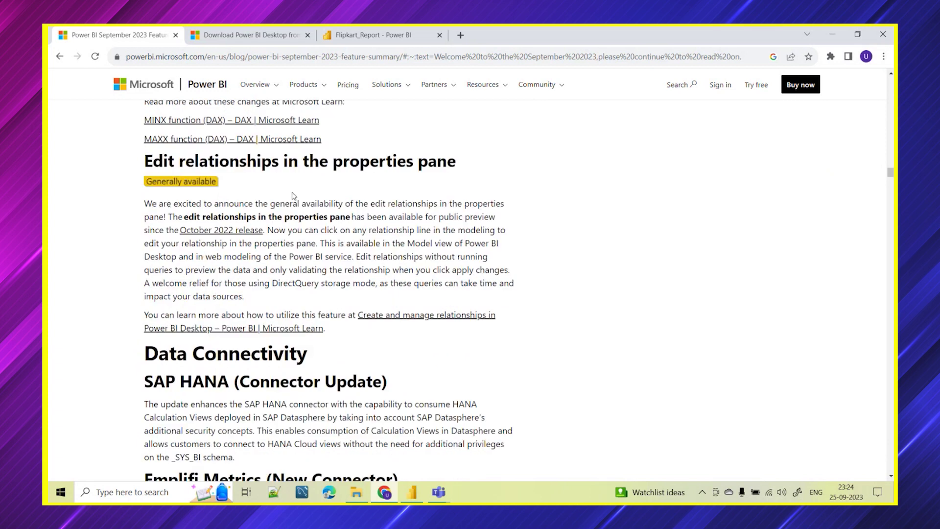
drag(145, 162, 469, 167)
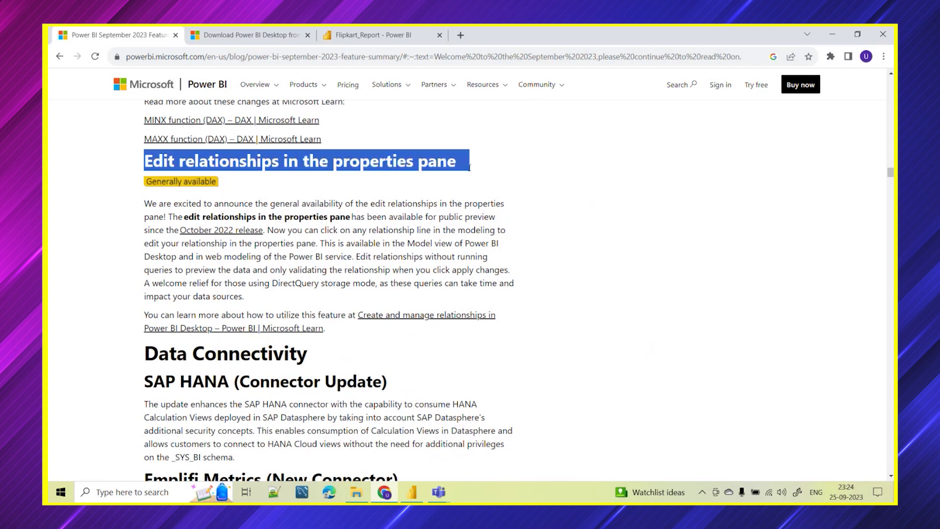
click(348, 179)
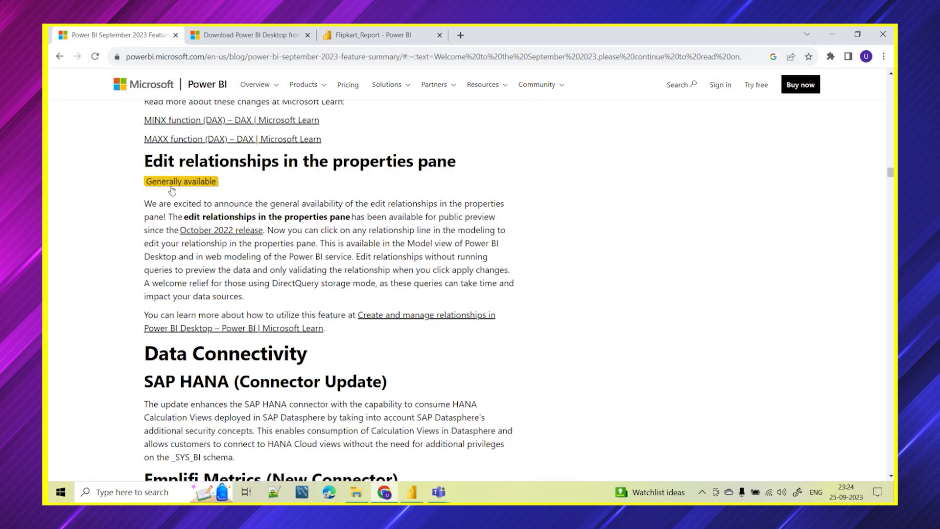
Find the Data Connectivity section and highlight its heading, followed by "New Connector" in the Emplifi Metrics heading
scroll(251, 277, down, 3)
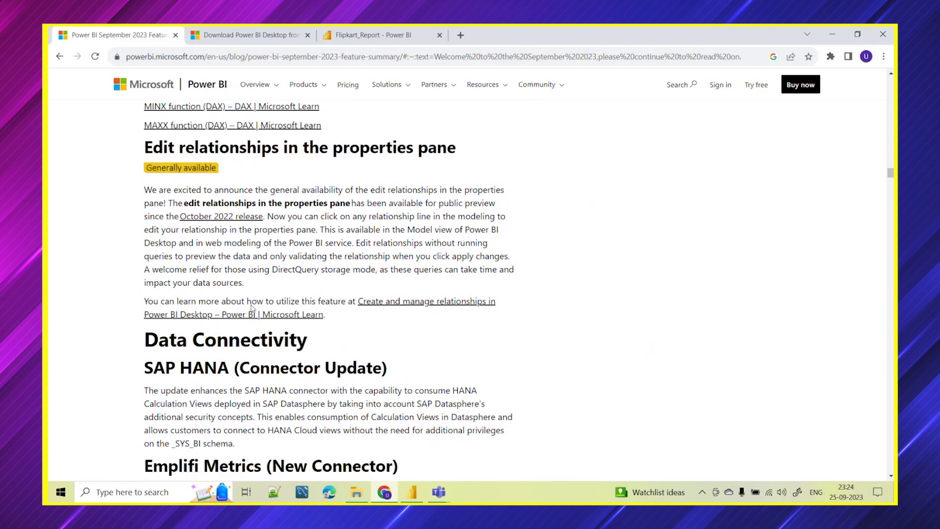
scroll(406, 210, up, 1)
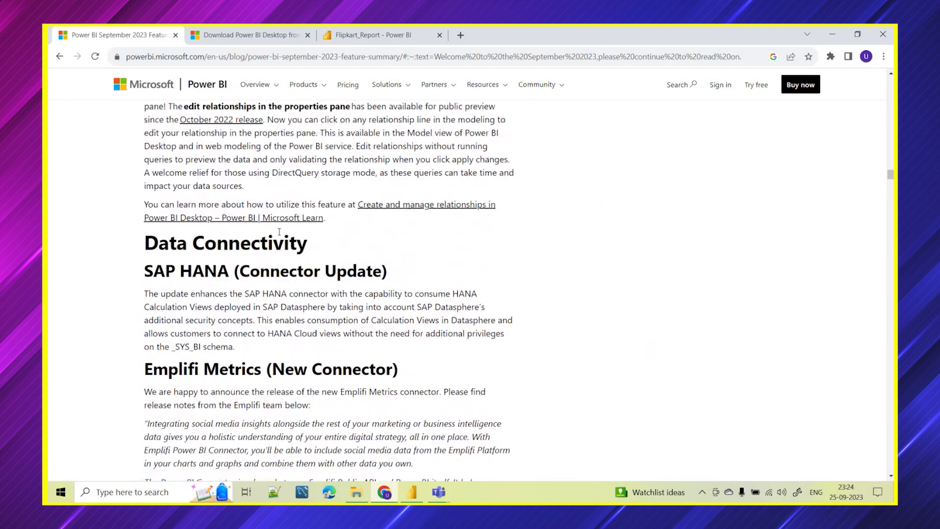
scroll(425, 258, down, 1)
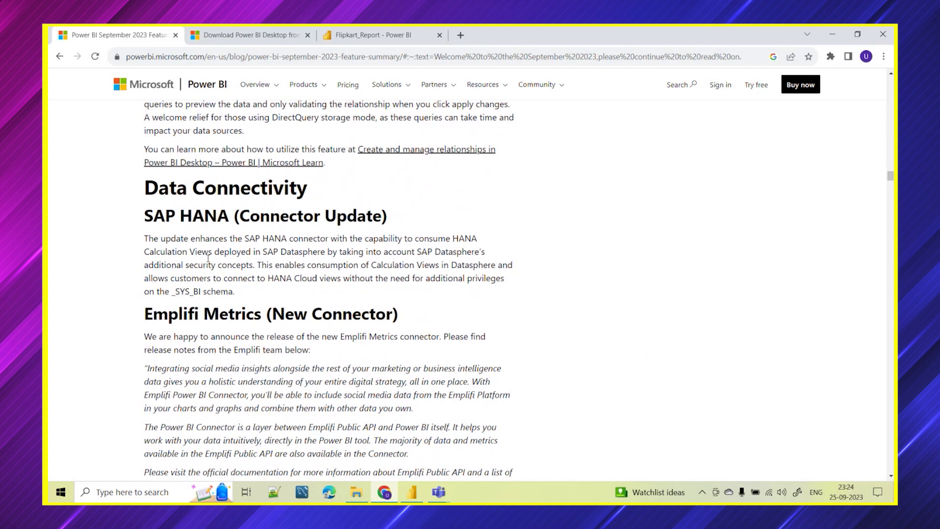
drag(146, 196, 338, 197)
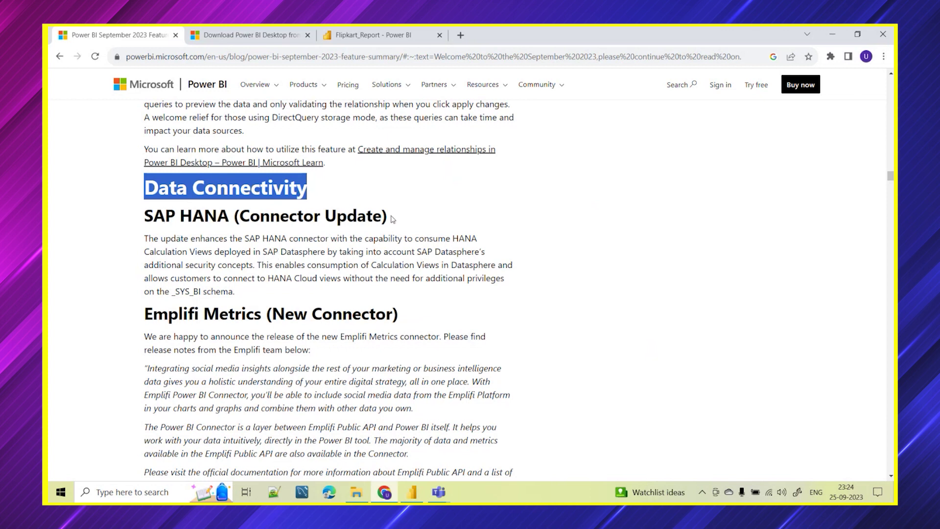
scroll(392, 218, down, 2)
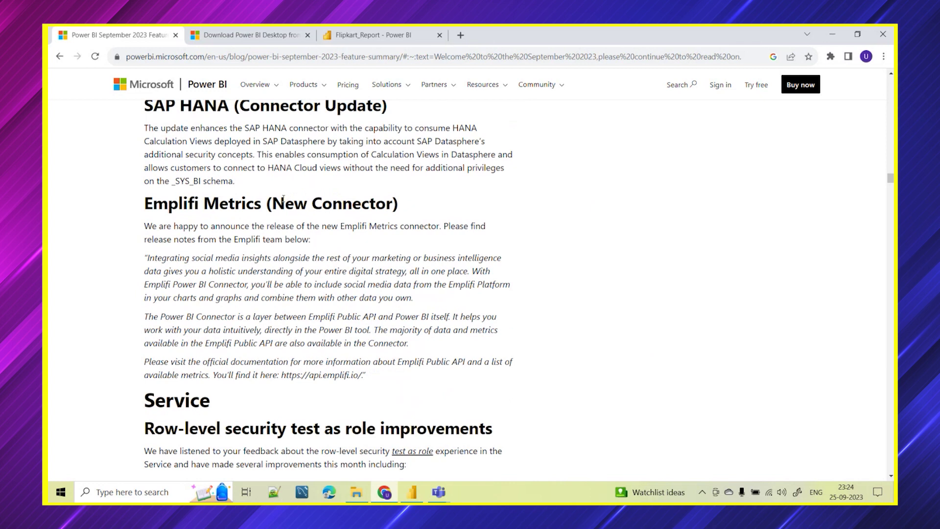
drag(275, 203, 395, 203)
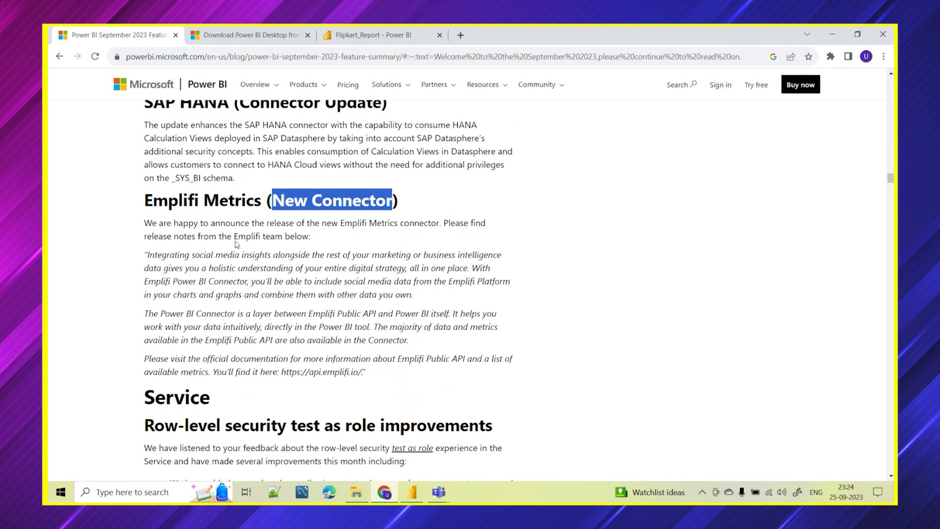
Find the Service section and highlight the heading "Row-level security test as role improvements"
scroll(240, 261, down, 4)
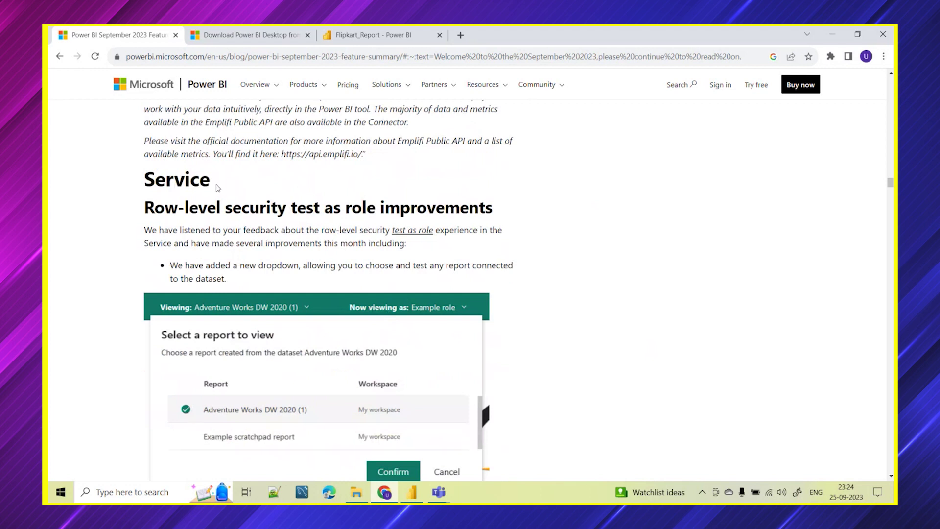
drag(144, 210, 504, 212)
scroll(313, 270, down, 1)
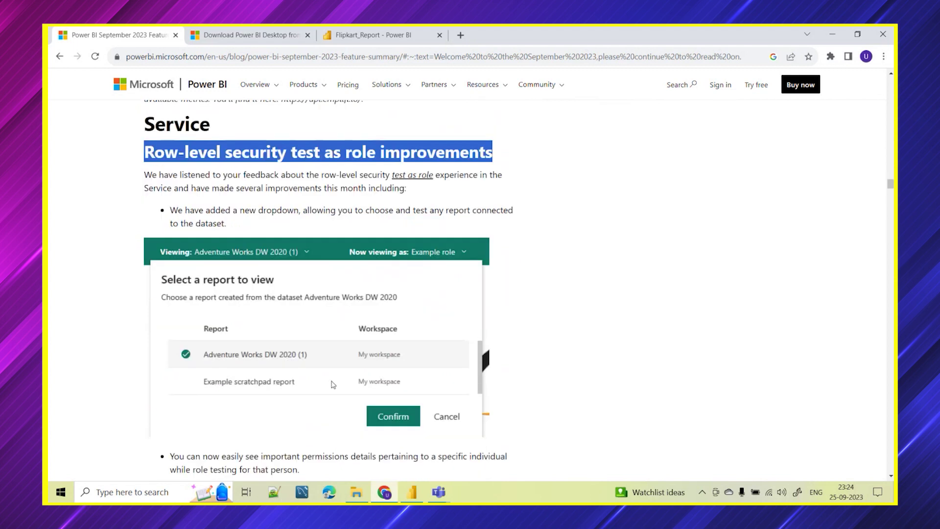
Examine the row-level security improvements, including the illustrations of choosing a report to view and of the permissions details for a person
scroll(314, 227, up, 1)
scroll(307, 360, down, 1)
scroll(308, 359, down, 1)
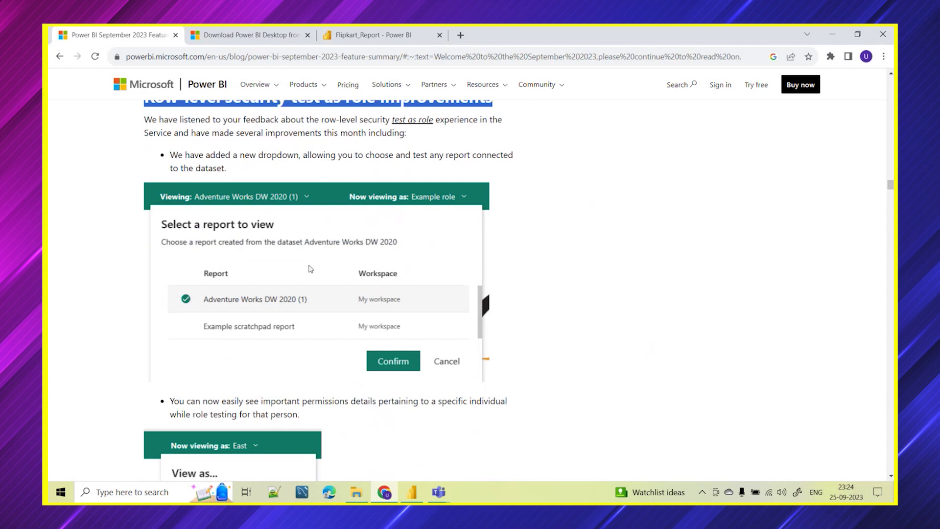
scroll(275, 318, down, 2)
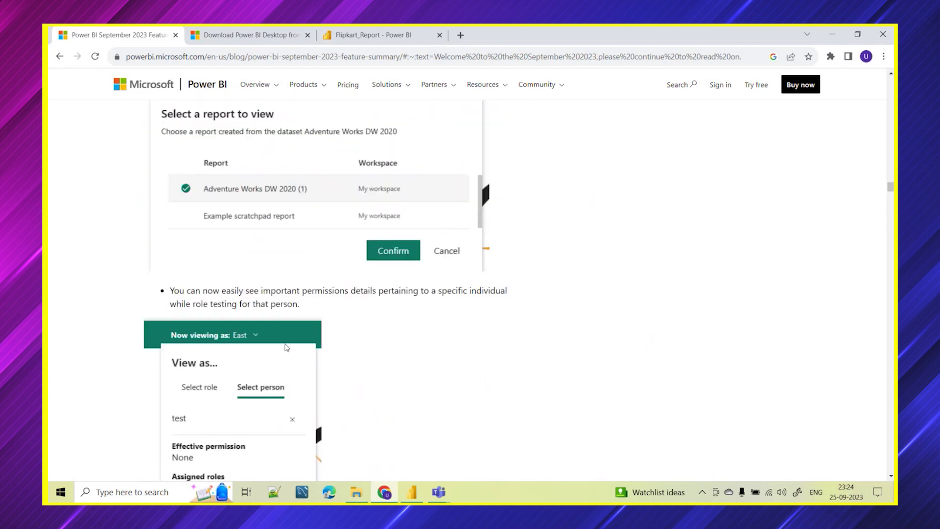
scroll(187, 360, down, 2)
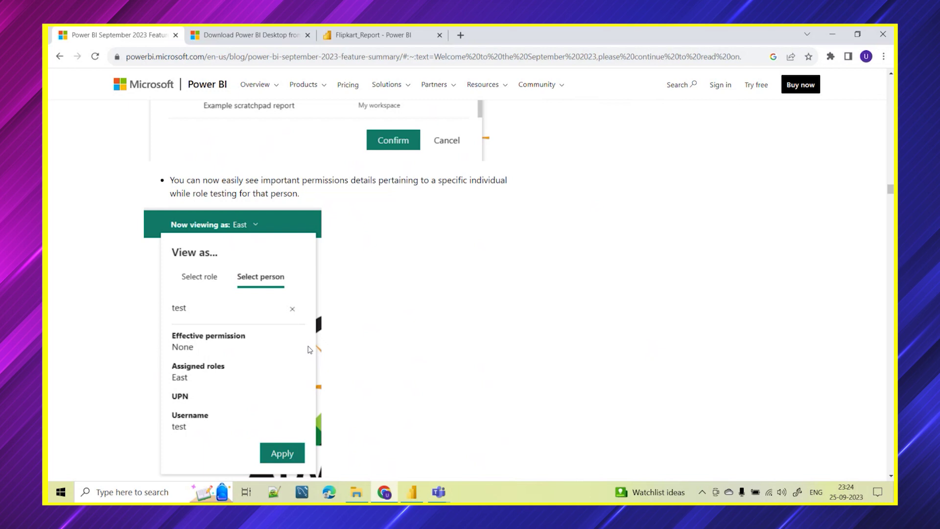
scroll(331, 343, up, 2)
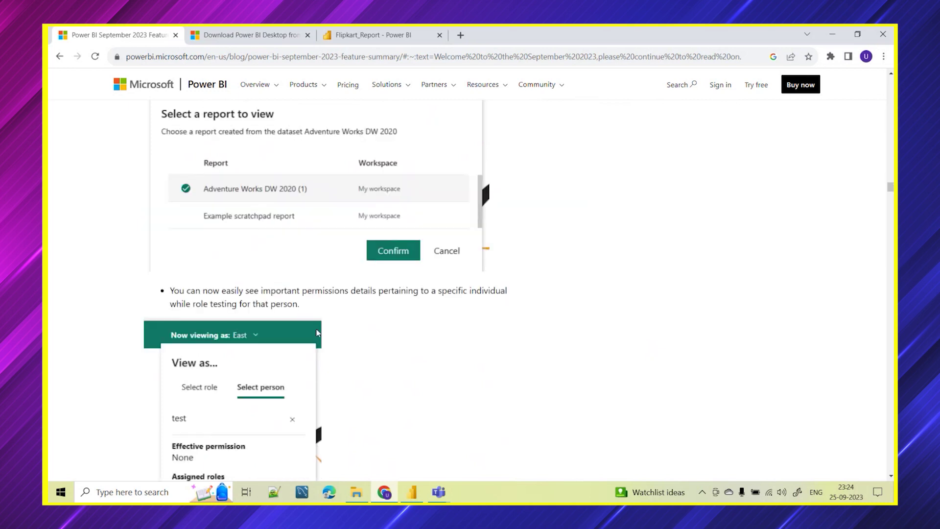
scroll(287, 320, down, 1)
scroll(276, 314, up, 1)
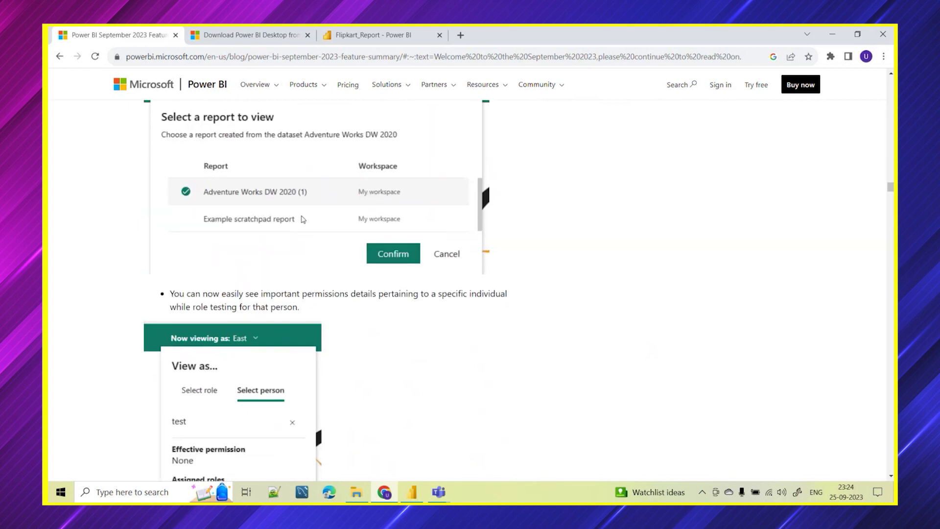
scroll(303, 220, up, 4)
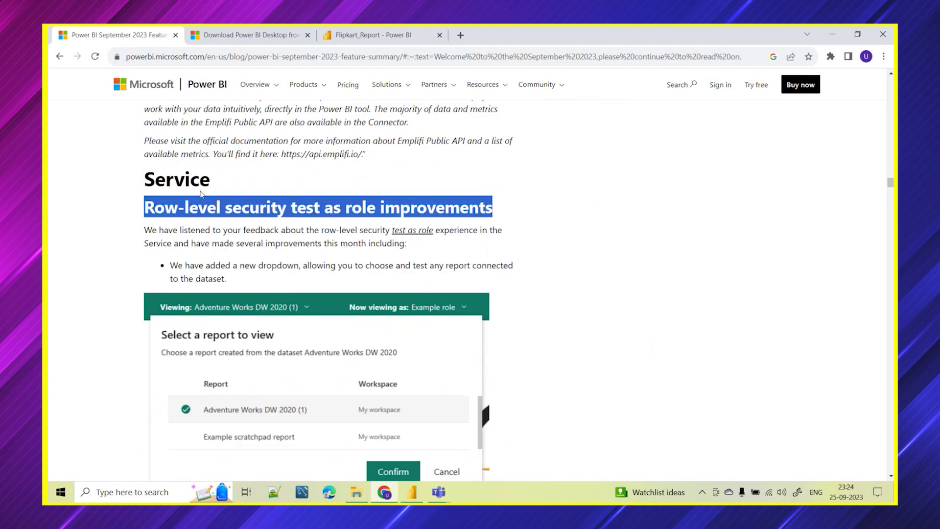
Find the Developers section and highlight its heading above Git integration
scroll(308, 333, down, 4)
scroll(308, 332, down, 5)
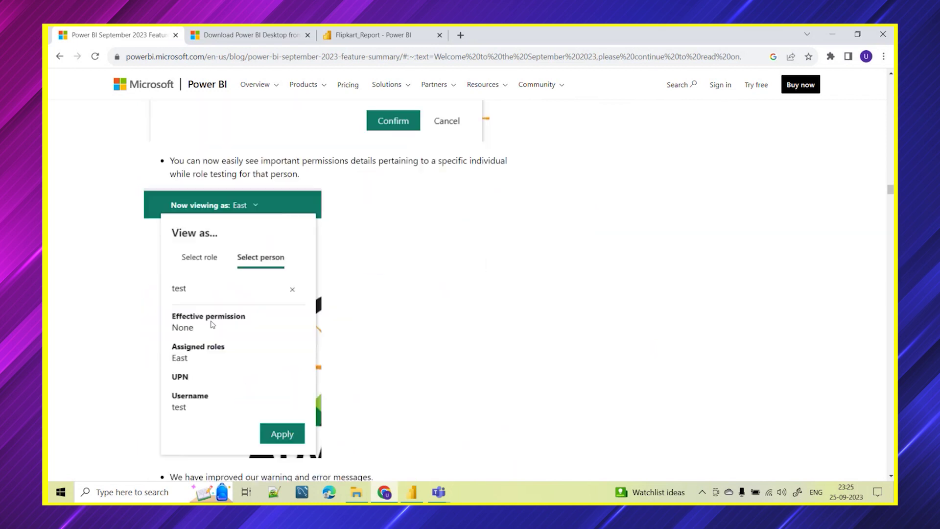
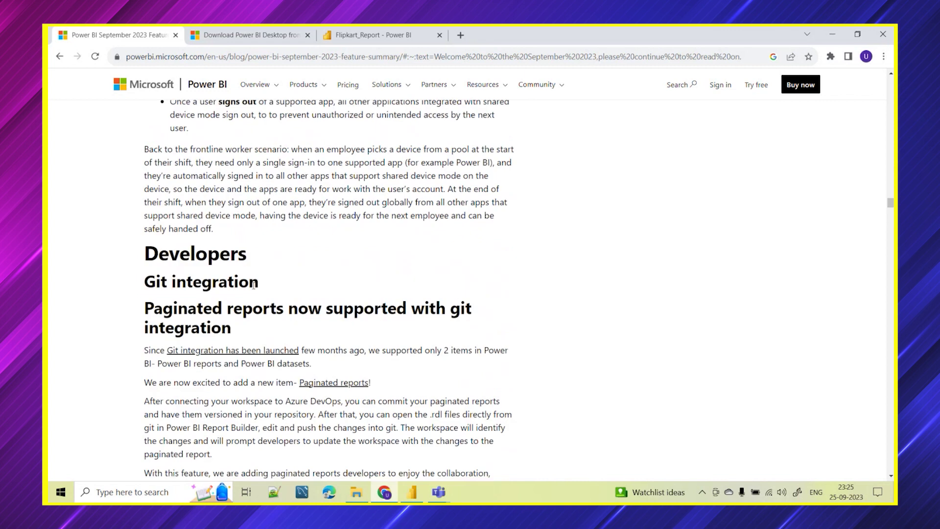
drag(262, 199, 147, 197)
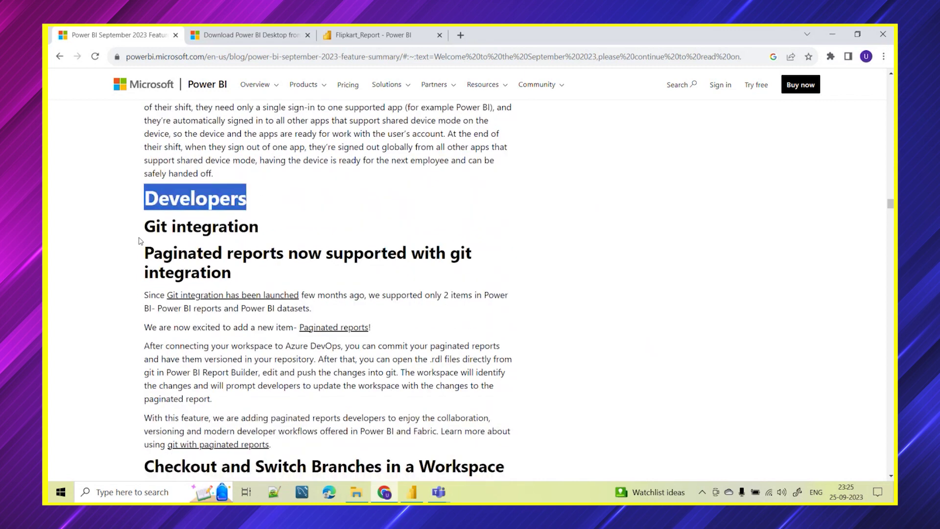
Highlight the Git integration heading under Developers and read the section on paginated reports supported with git integration
drag(270, 229, 170, 215)
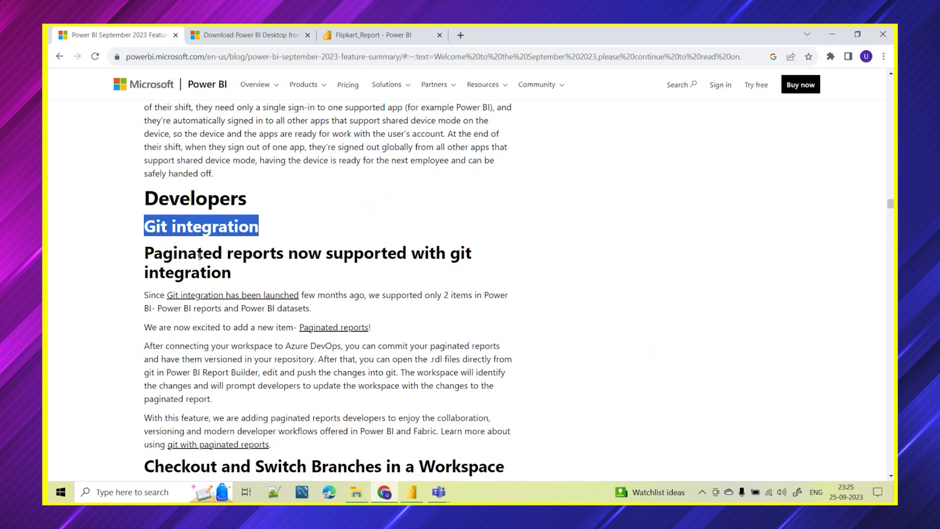
scroll(201, 262, down, 1)
click(290, 229)
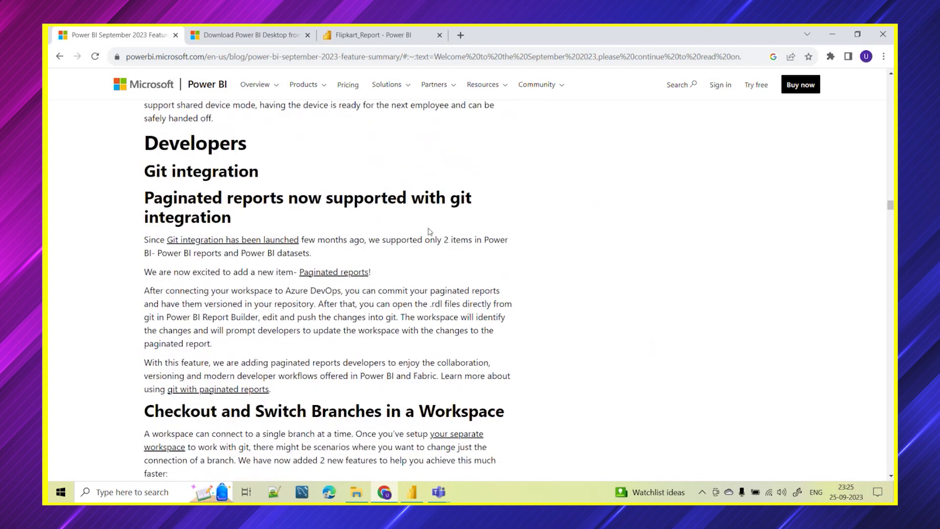
scroll(422, 305, up, 1)
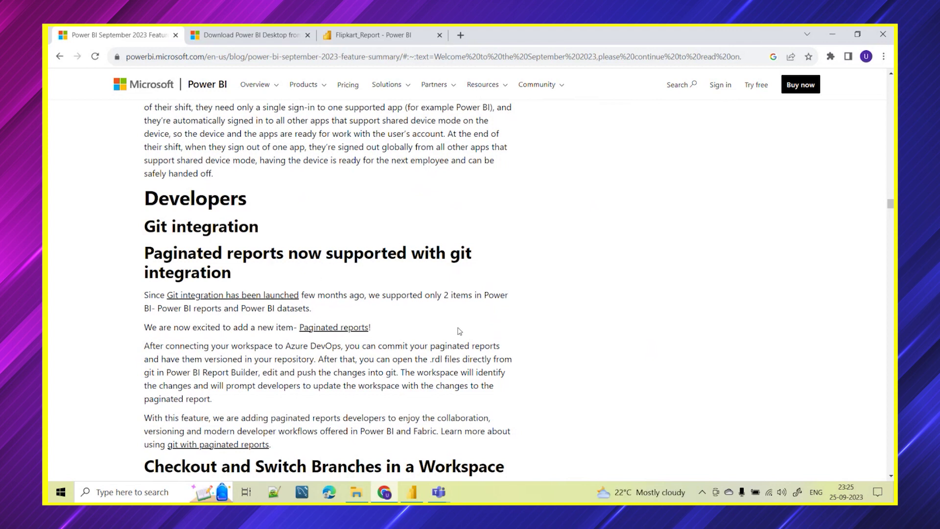
scroll(554, 310, down, 4)
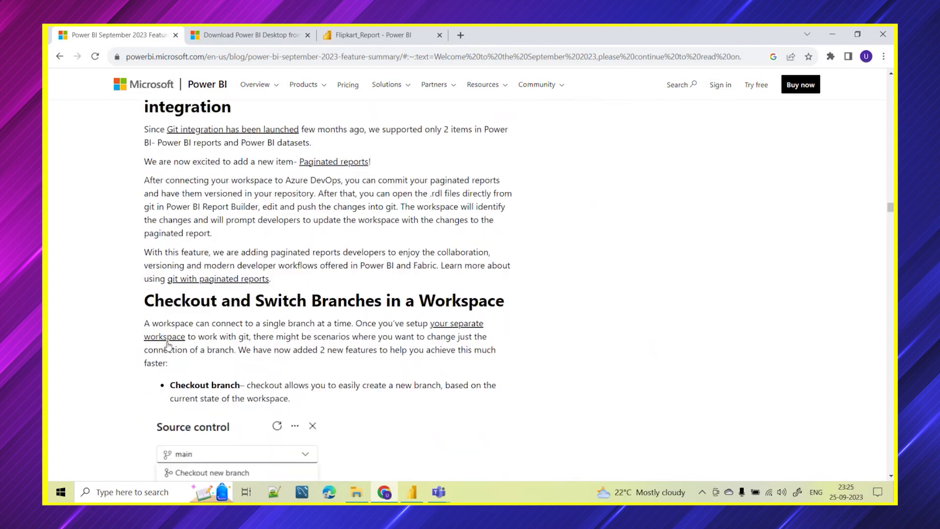
scroll(458, 199, up, 3)
drag(453, 199, 465, 213)
scroll(413, 272, down, 3)
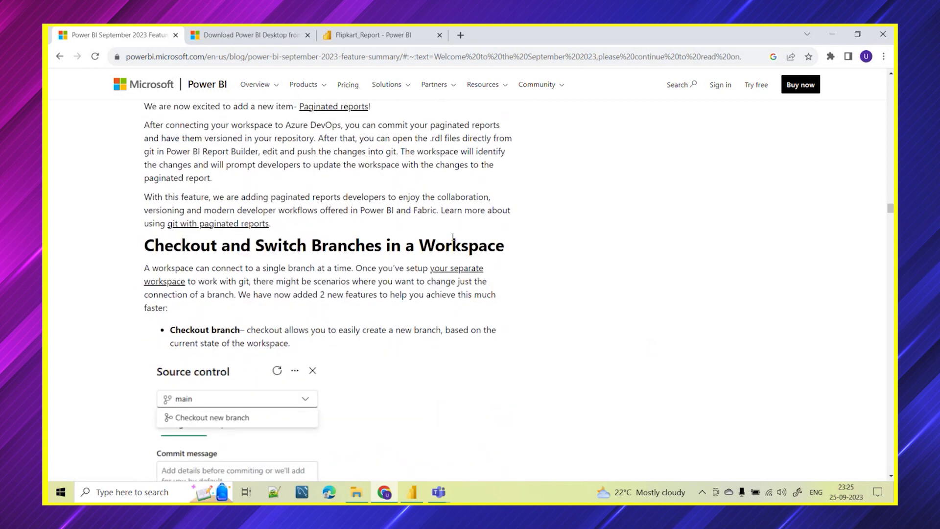
Examine the section "Checkout and Switch Branches in a Workspace", including its Checkout branch and Switch branch illustrations
scroll(283, 264, down, 1)
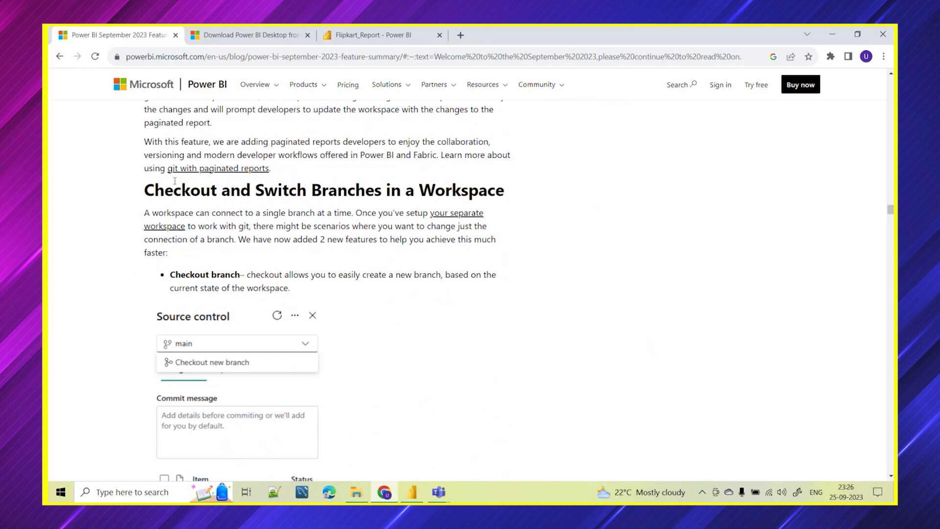
scroll(192, 318, down, 2)
scroll(351, 410, down, 4)
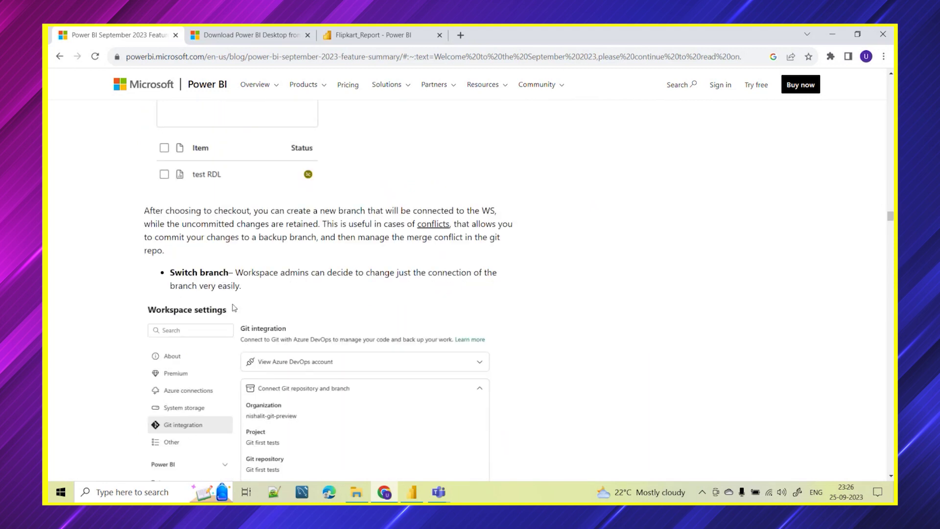
scroll(343, 313, down, 2)
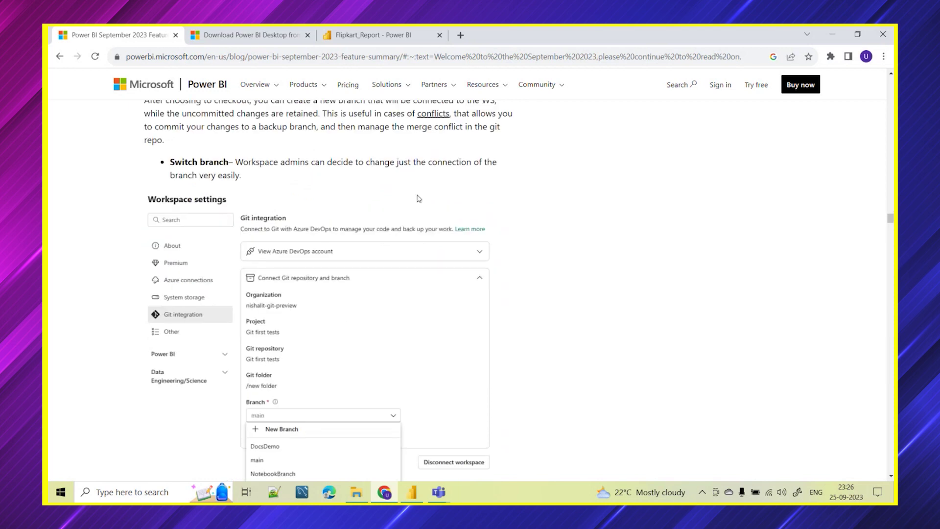
scroll(357, 319, down, 5)
scroll(180, 379, down, 2)
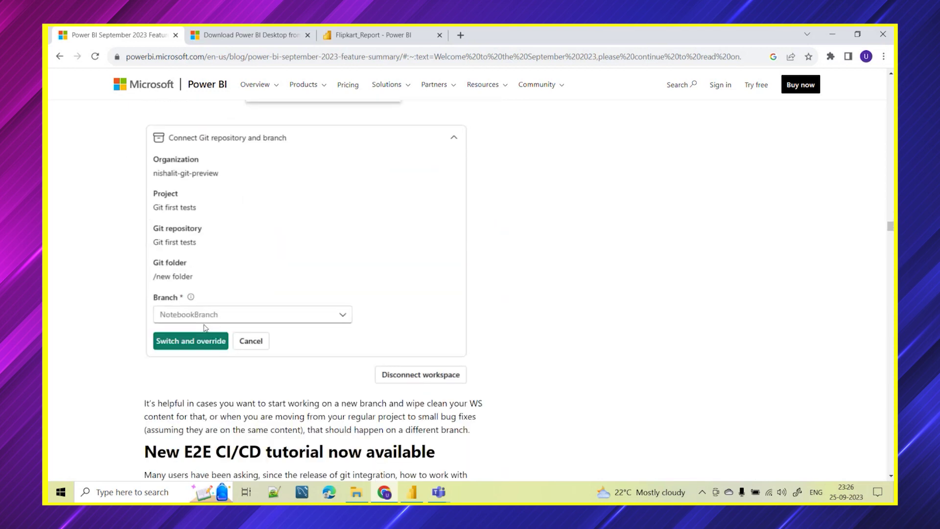
scroll(178, 384, down, 2)
scroll(264, 399, down, 2)
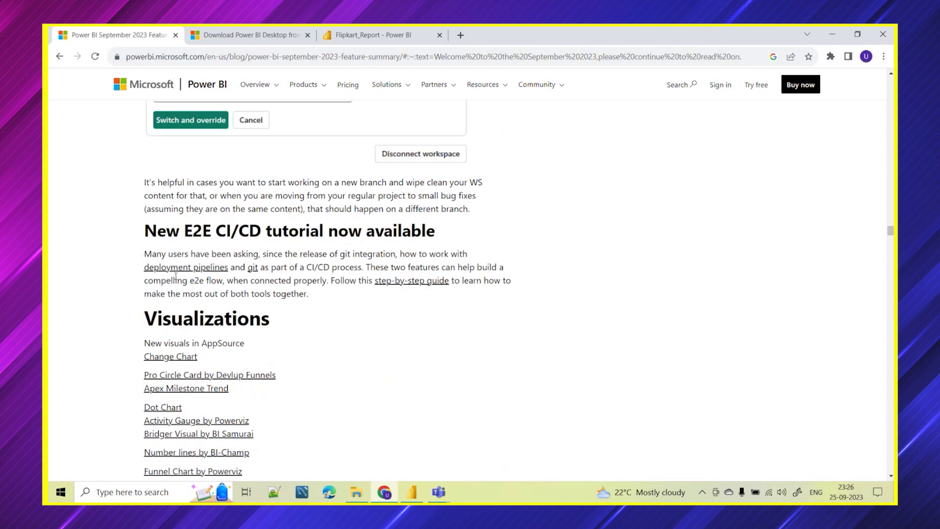
Find the Visualizations section and highlight the word "AppSource" above the list of new visuals
scroll(177, 266, down, 3)
scroll(302, 297, up, 1)
scroll(302, 297, down, 2)
scroll(302, 298, up, 1)
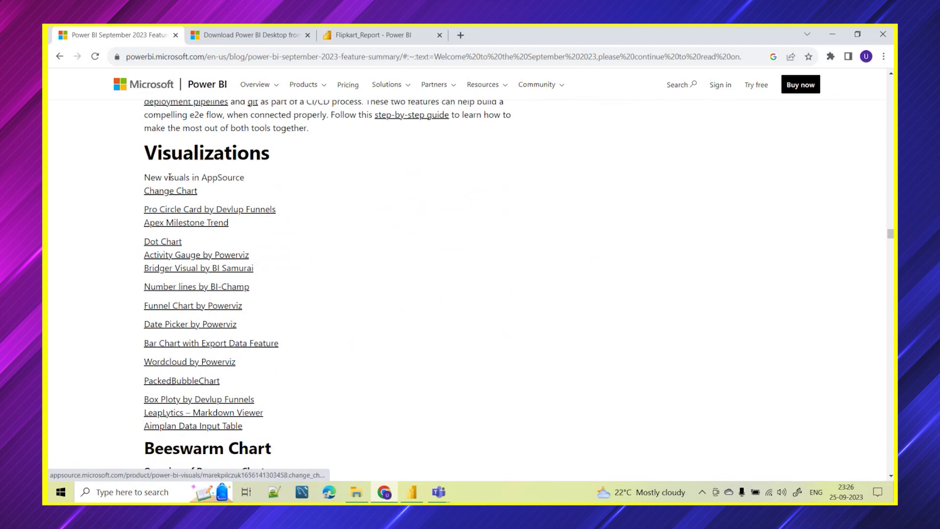
scroll(288, 231, up, 1)
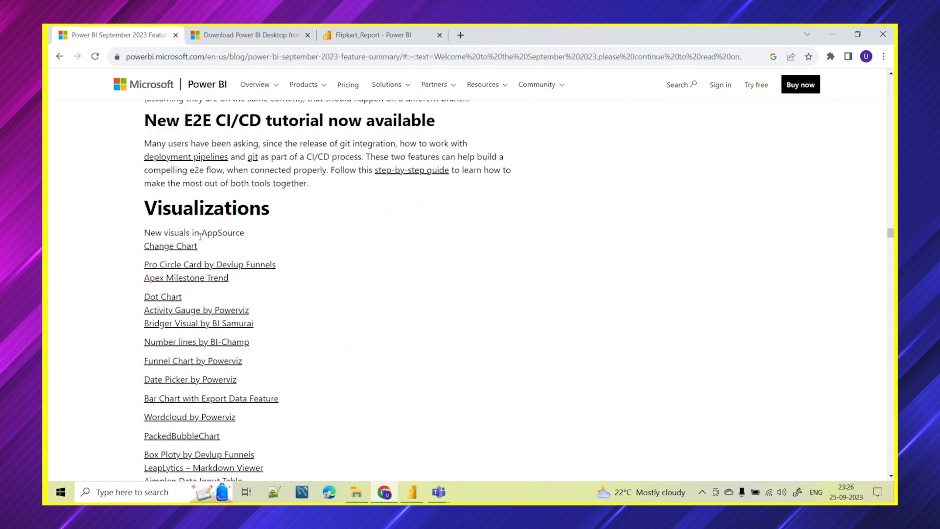
drag(203, 234, 252, 235)
Switch to Flipkart_Report in Power BI Desktop, leave the mobile layout and display the MainPage report page
mouse_move(411, 497)
click(406, 459)
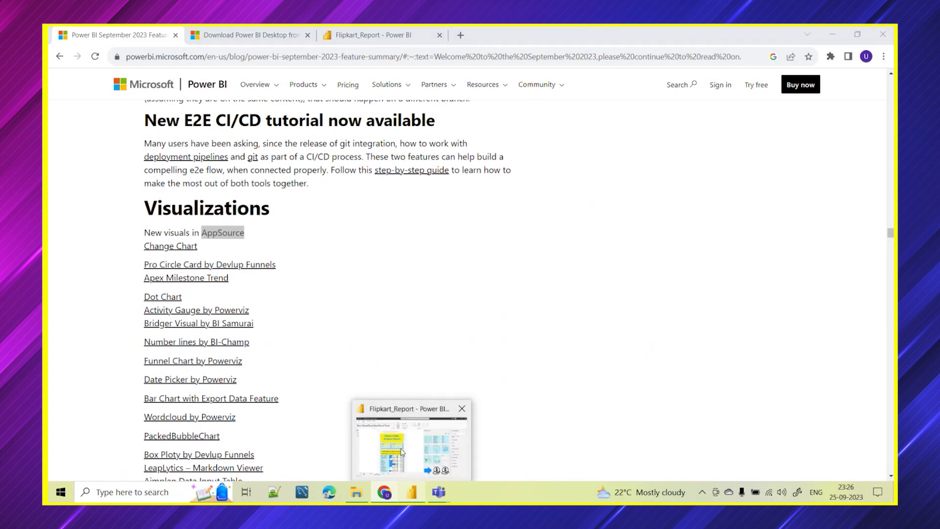
click(162, 461)
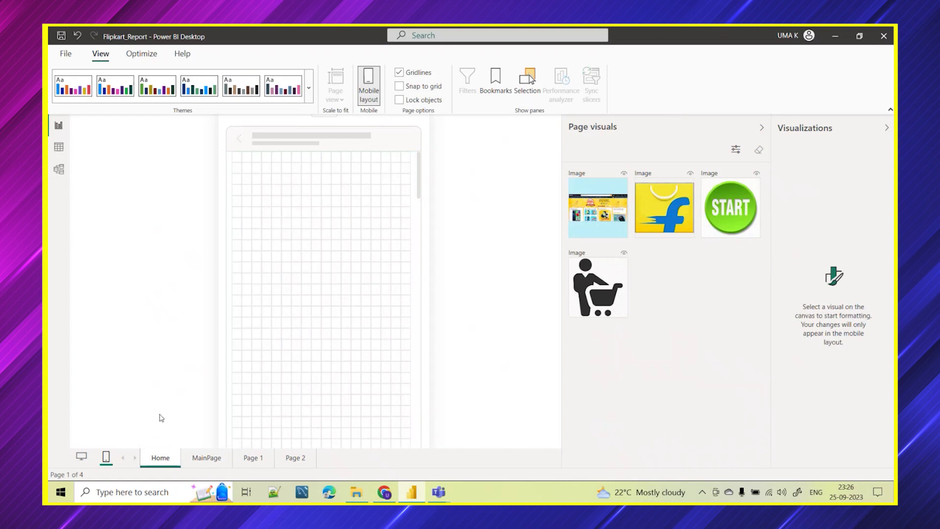
click(368, 89)
key(ctrl+Page_Down)
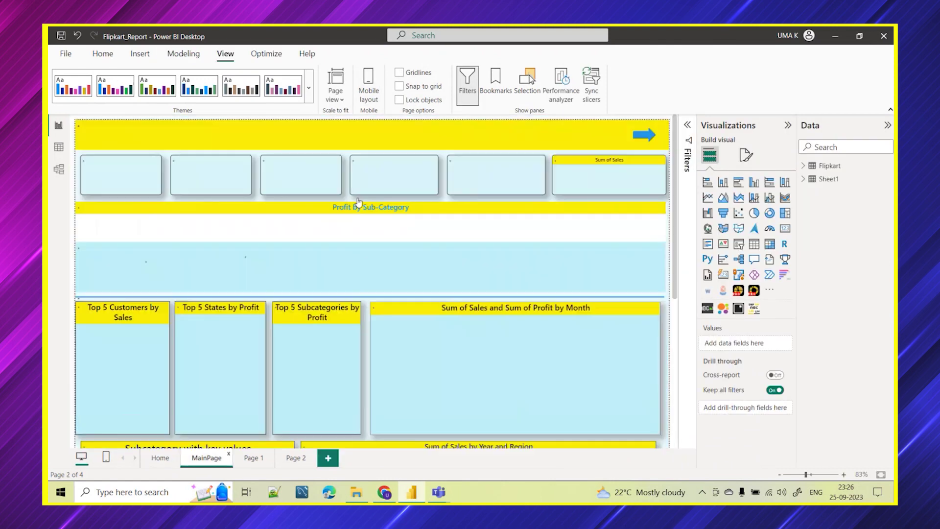
Open the gallery for getting more visuals and browse the available Power BI visuals
click(770, 289)
click(817, 297)
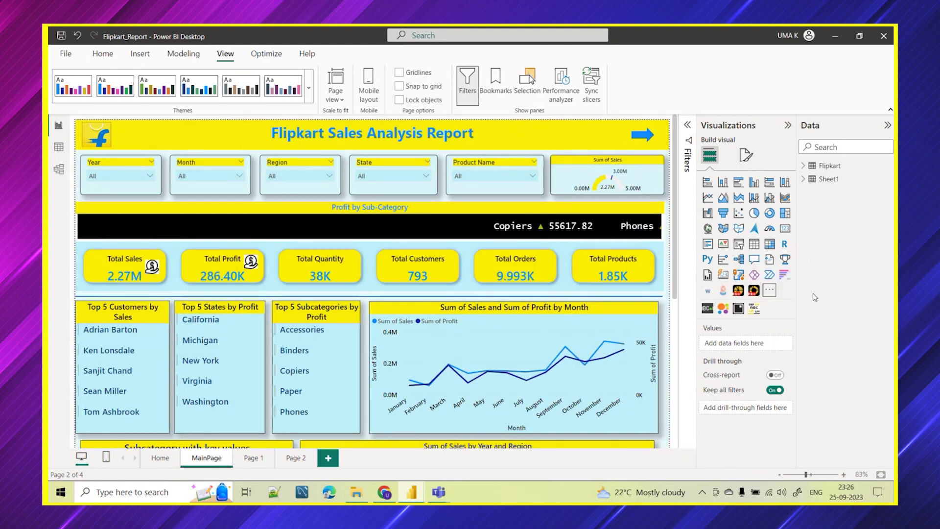
scroll(311, 377, down, 4)
scroll(388, 294, up, 4)
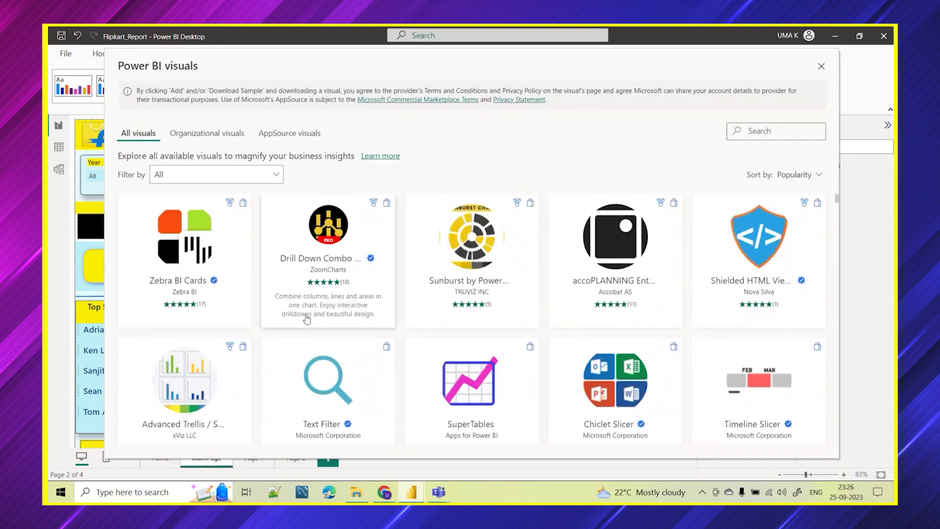
scroll(734, 268, down, 4)
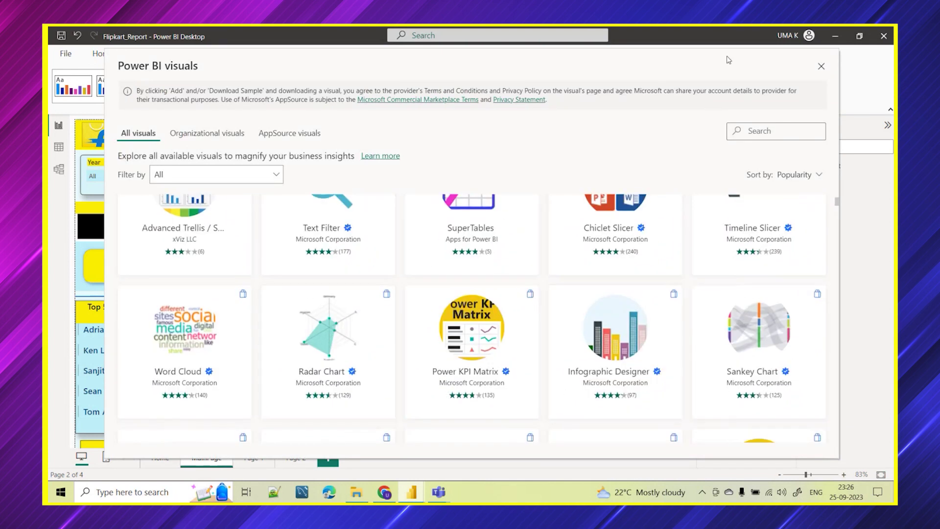
drag(730, 62, 775, 370)
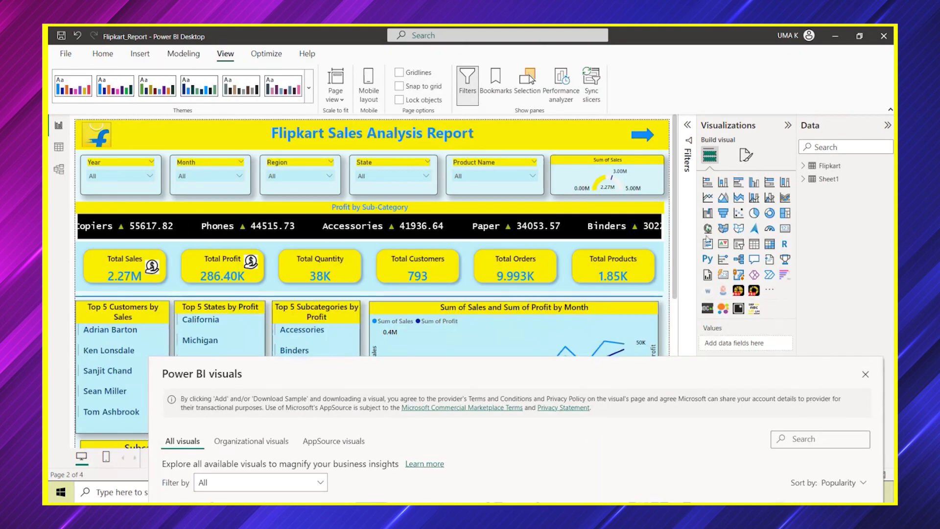
drag(736, 369, 698, 49)
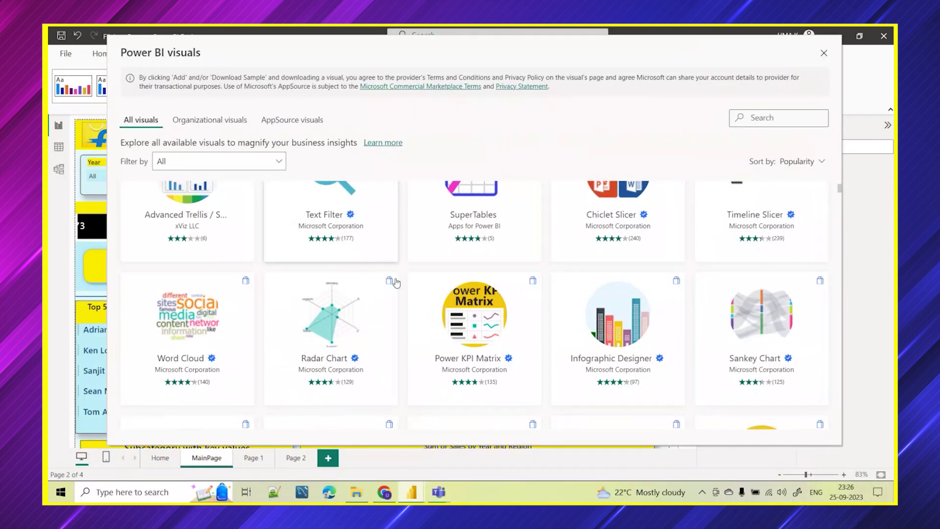
scroll(538, 350, down, 3)
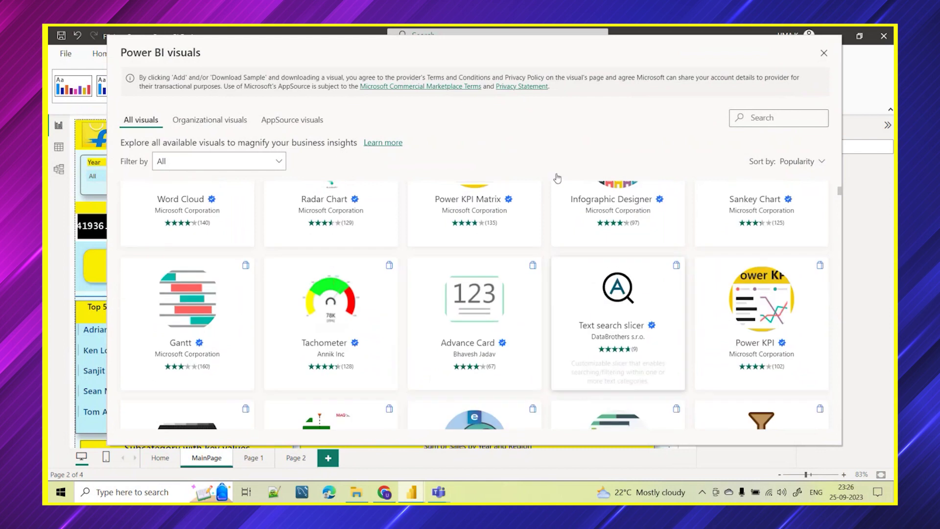
scroll(398, 319, up, 5)
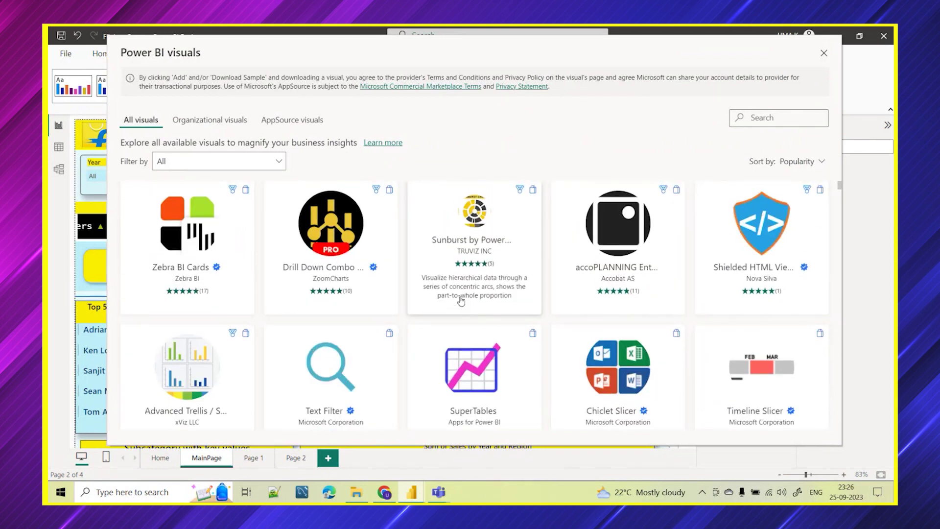
Switch back to the blog post in Chrome and review its list of new AppSource visuals
mouse_move(385, 491)
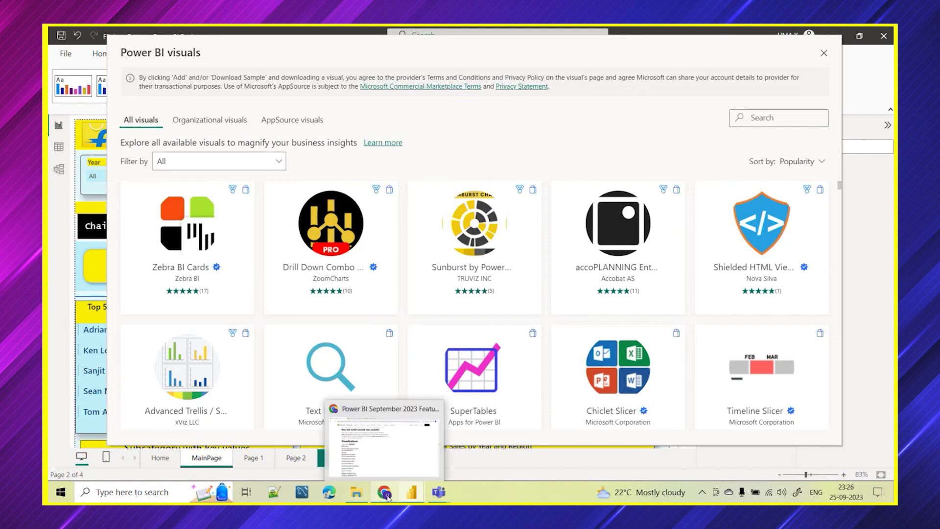
click(383, 469)
scroll(165, 192, down, 1)
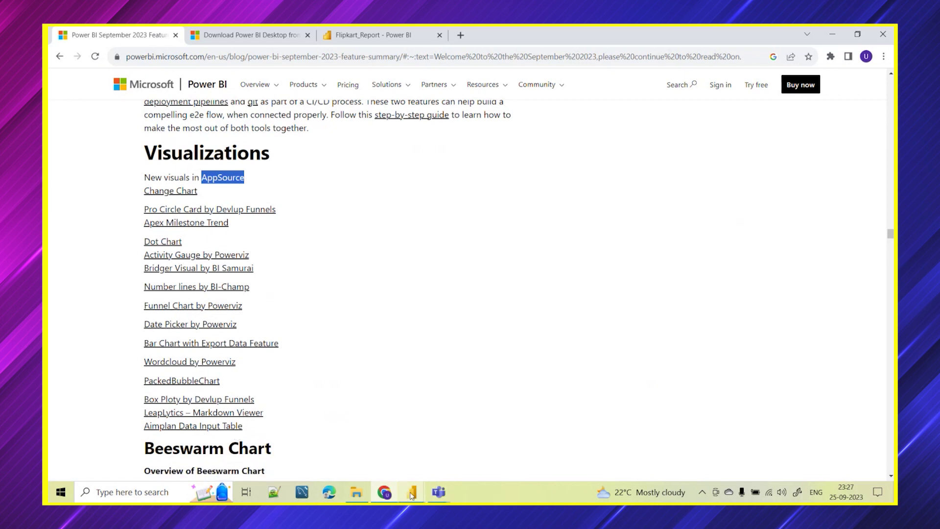
Return to Flipkart_Report in Power BI Desktop, close the visuals gallery and reopen it
mouse_move(412, 495)
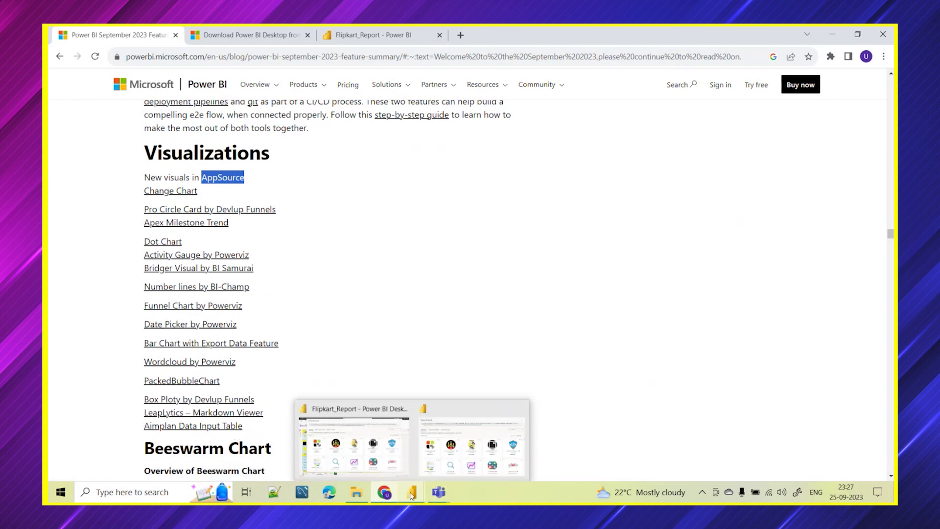
click(357, 449)
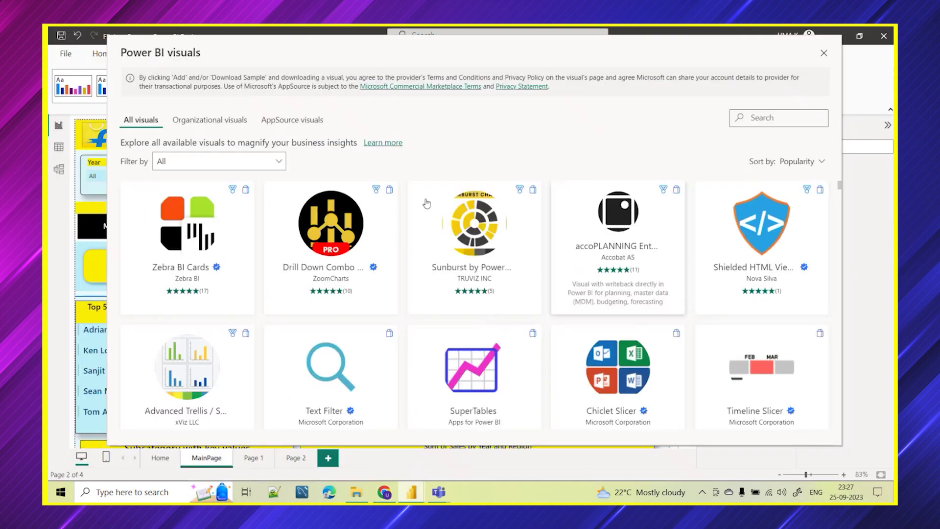
click(824, 53)
click(770, 289)
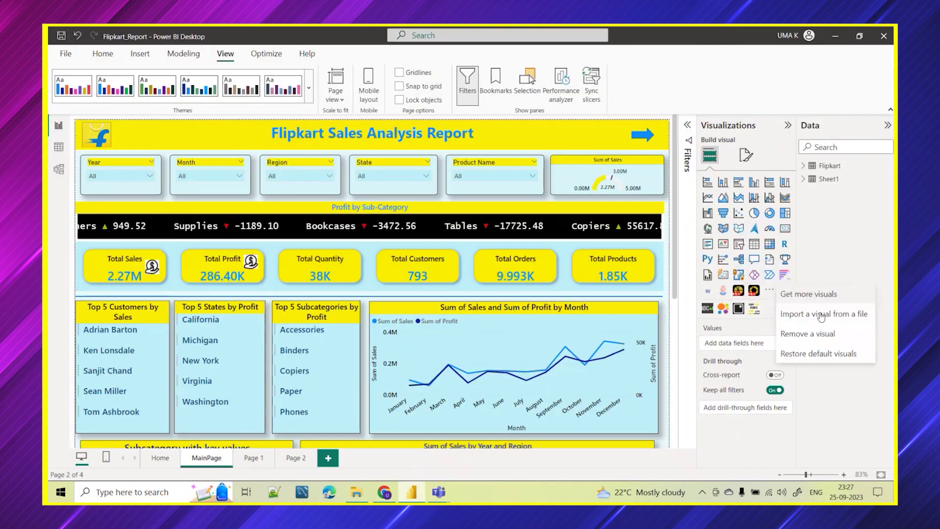
click(783, 295)
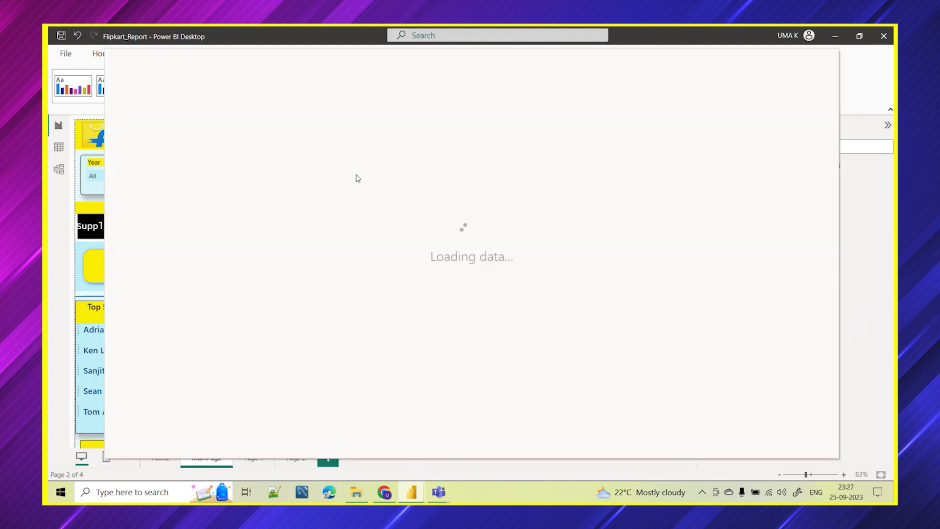
Search the visuals gallery for "date" and look through the results for a date picker visual
click(751, 131)
text(datepic)
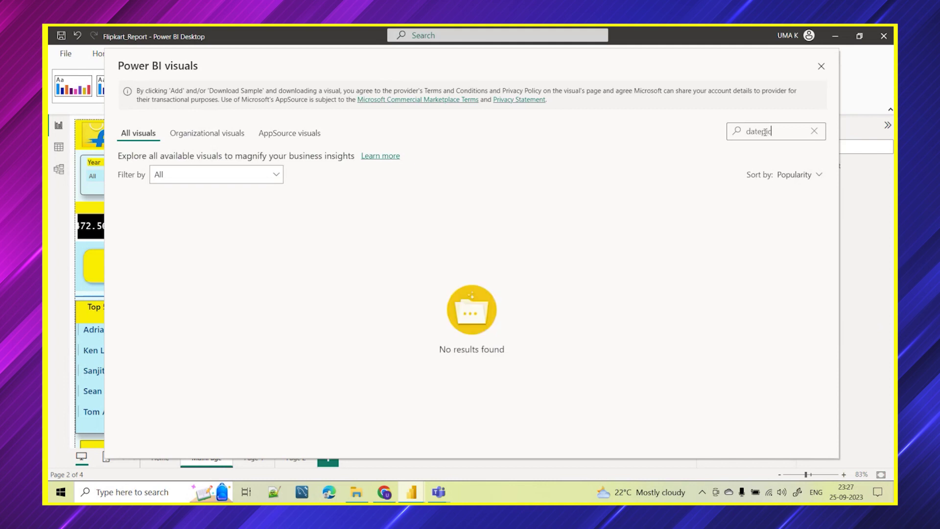
text(k)
key(BackSpace)
key(BackSpace)
key(BackSpace)
key(BackSpace)
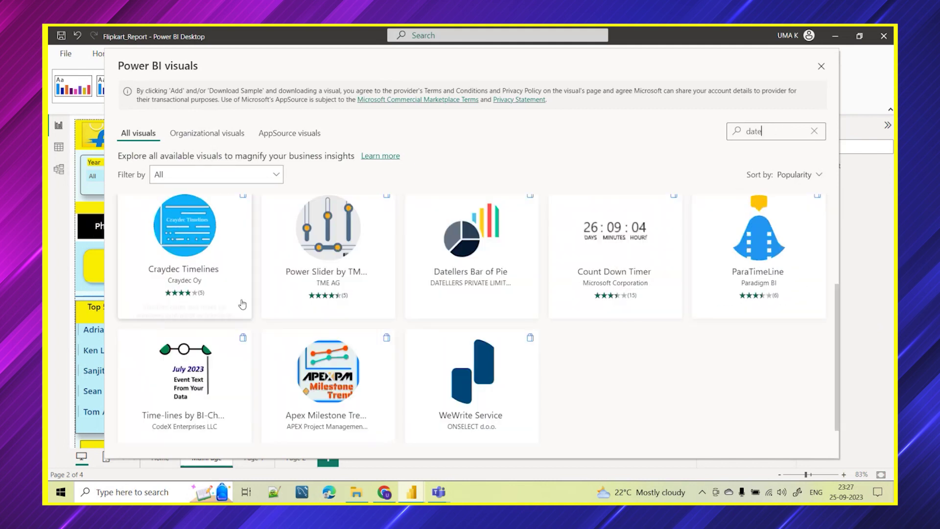
scroll(231, 335, down, 1)
scroll(333, 254, up, 3)
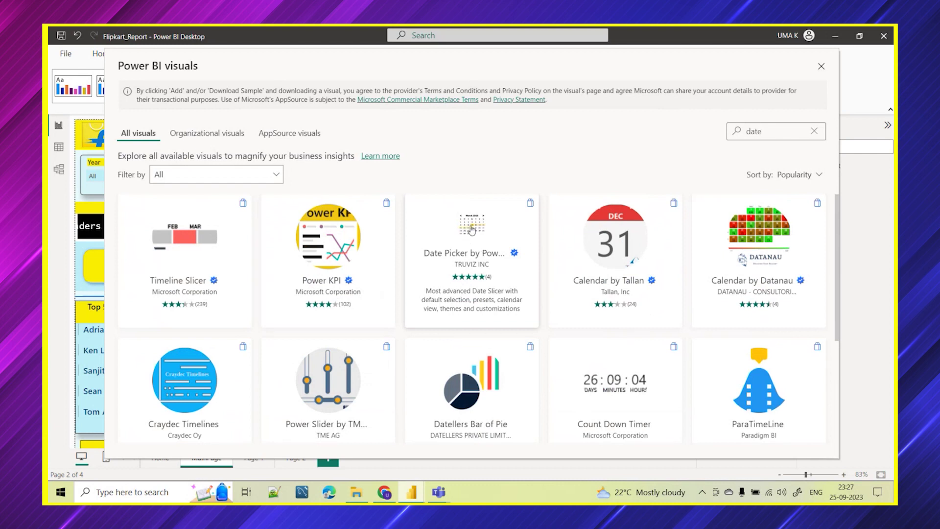
Open the AppSource details of Date Picker by Powerviz and briefly highlight "Powerviz" in its title
click(470, 225)
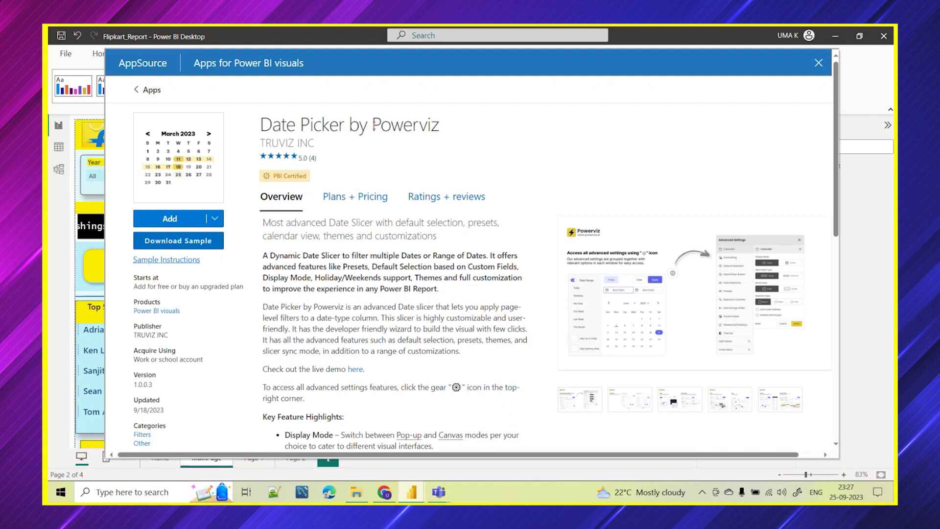
drag(374, 124, 460, 132)
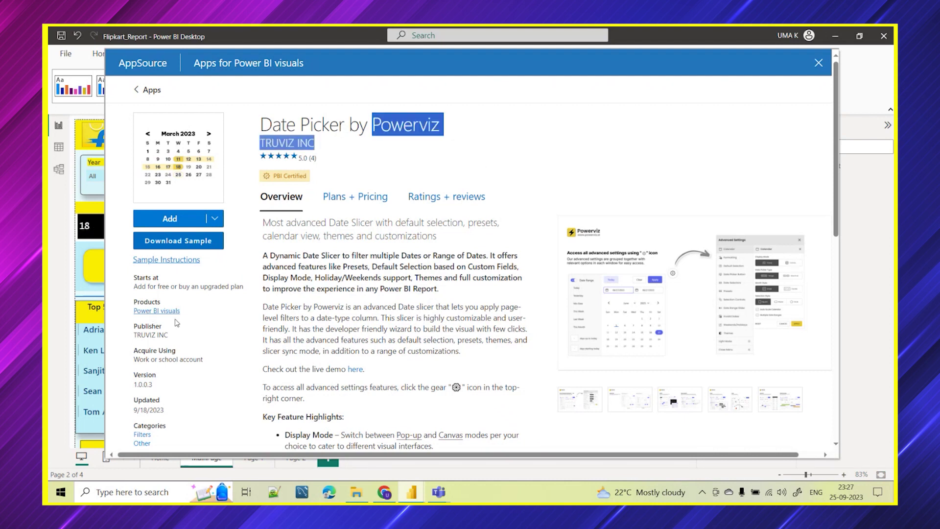
click(497, 157)
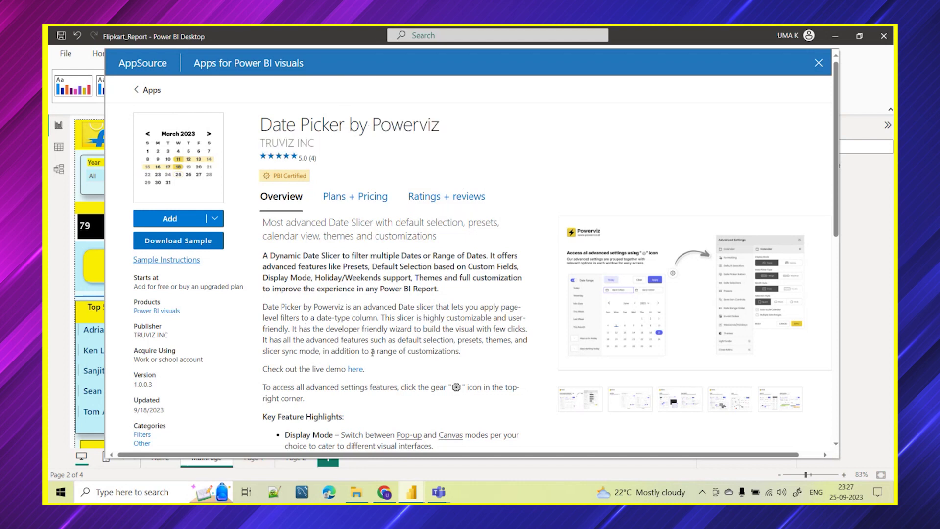
Highlight the Date Picker's bold description of the Dynamic Date Slicer and examine the Key Feature Highlights below it
scroll(375, 399, down, 1)
scroll(330, 293, up, 1)
drag(438, 292, 261, 257)
scroll(391, 338, down, 3)
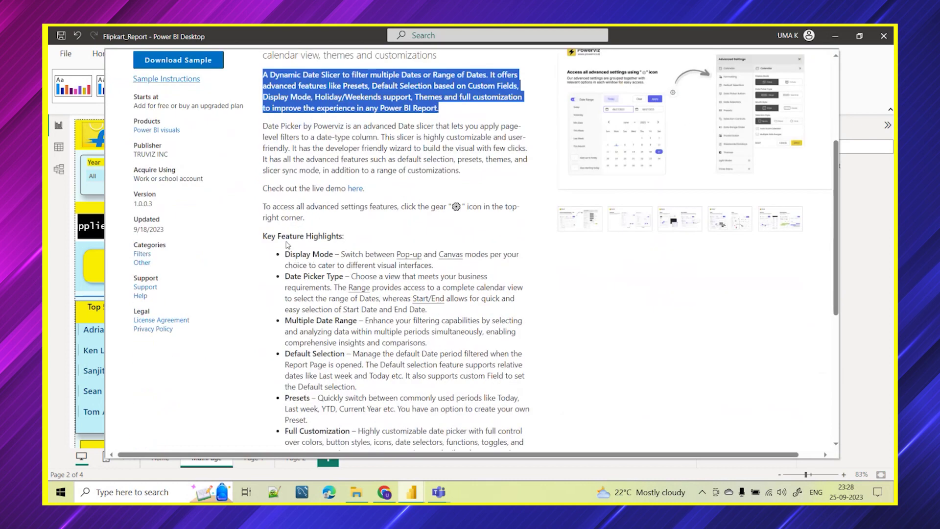
Look over the Date Picker by Powerviz details page, add the visual to the report and dismiss the import notice
scroll(371, 273, down, 2)
scroll(609, 272, up, 5)
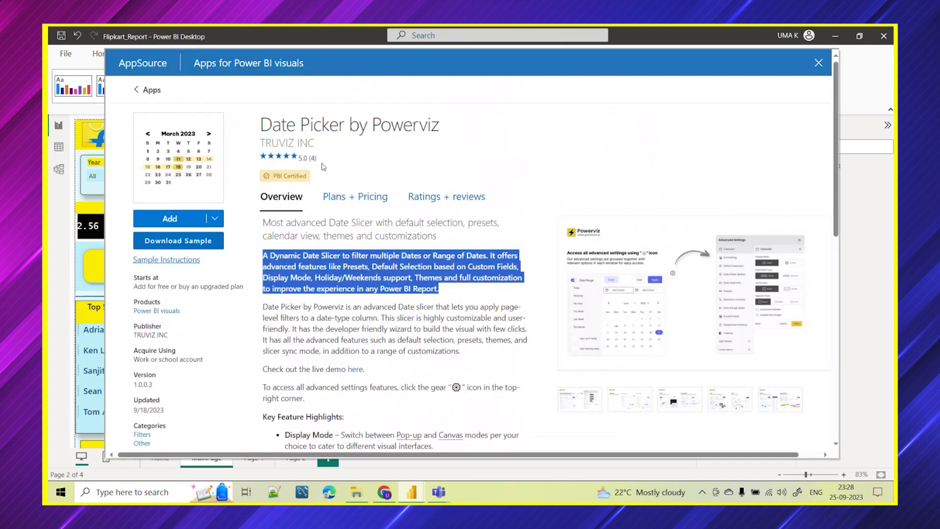
scroll(334, 316, down, 8)
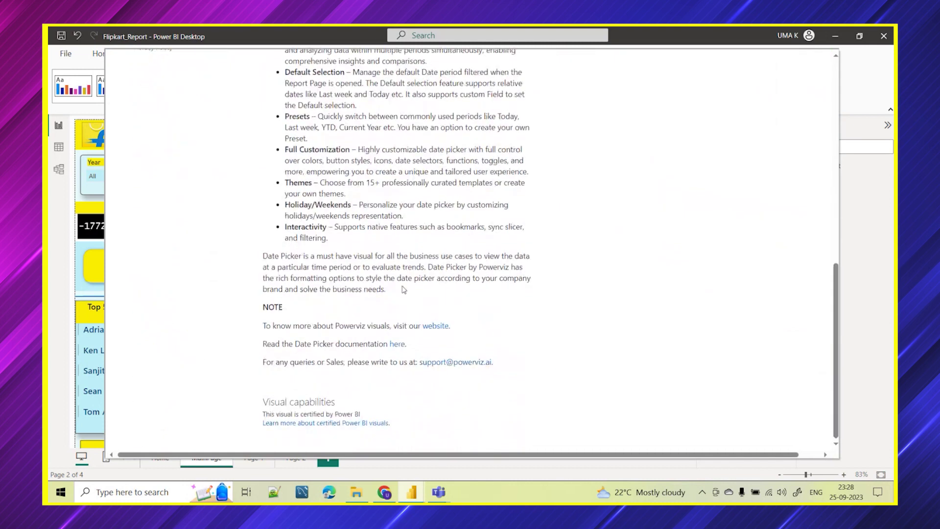
scroll(403, 290, up, 10)
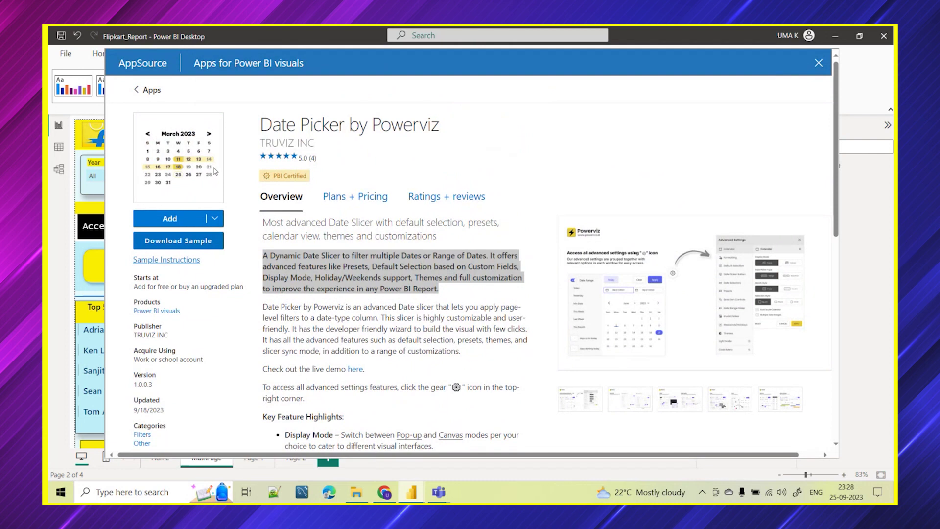
click(164, 220)
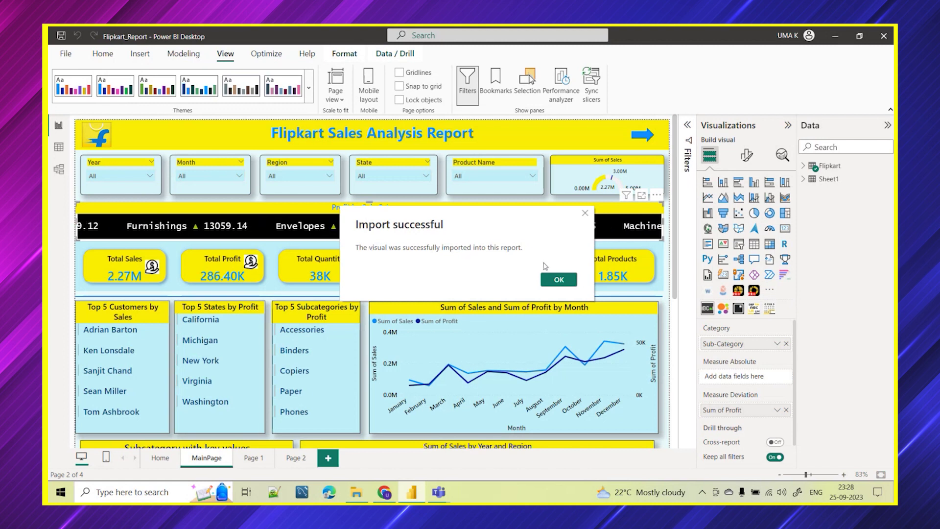
click(558, 280)
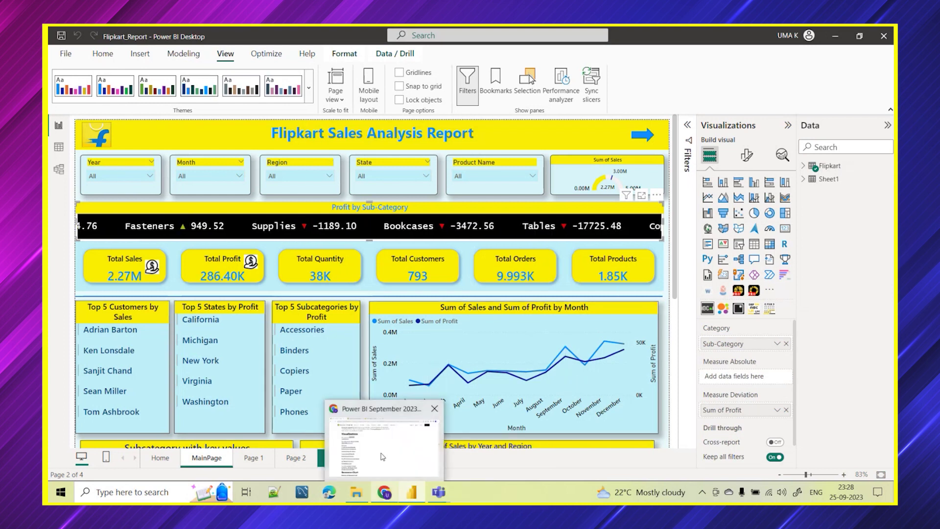
Switch to the blog post in Chrome, highlight "New visuals in AppSource" and look through the list of visuals beneath it
click(385, 493)
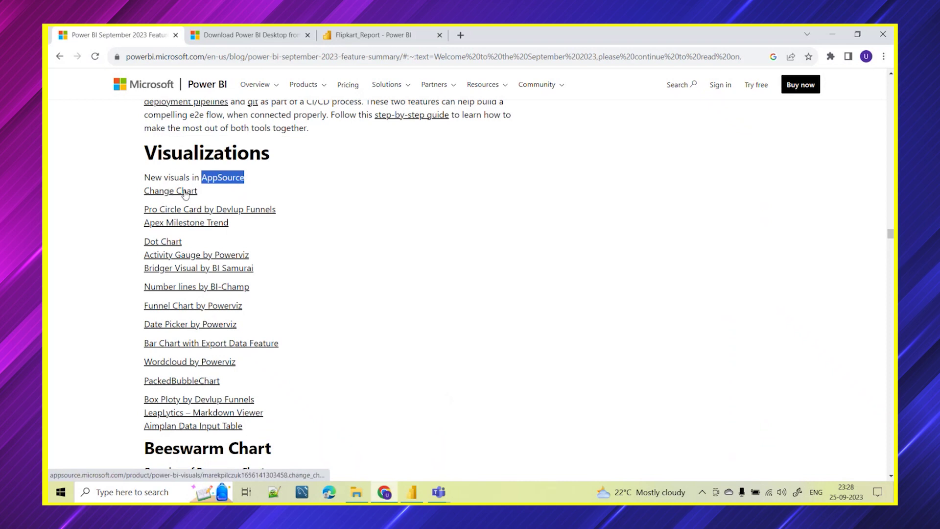
scroll(195, 215, up, 1)
scroll(201, 229, down, 1)
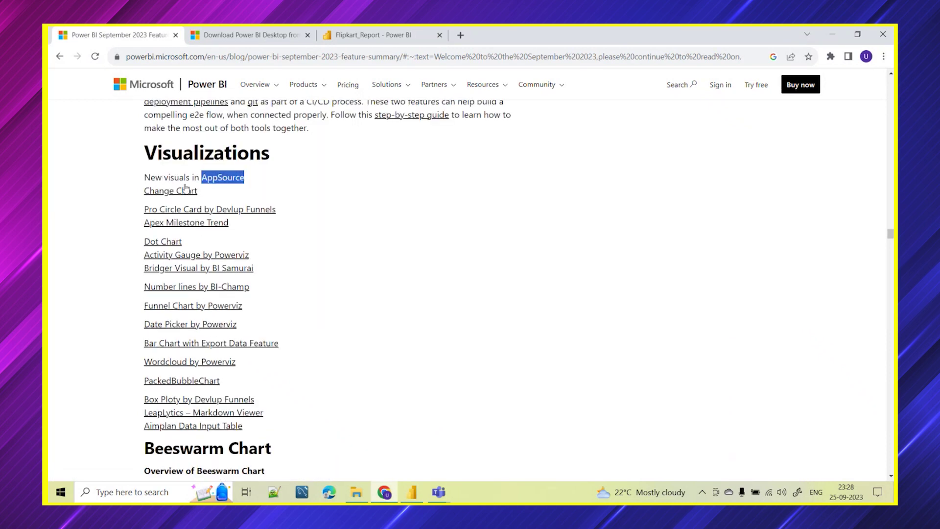
drag(145, 180, 252, 183)
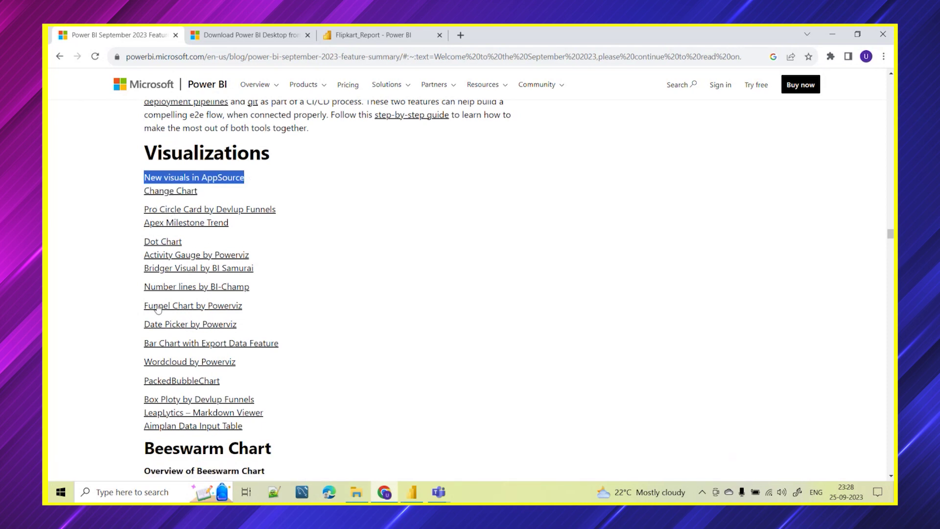
scroll(161, 274, down, 2)
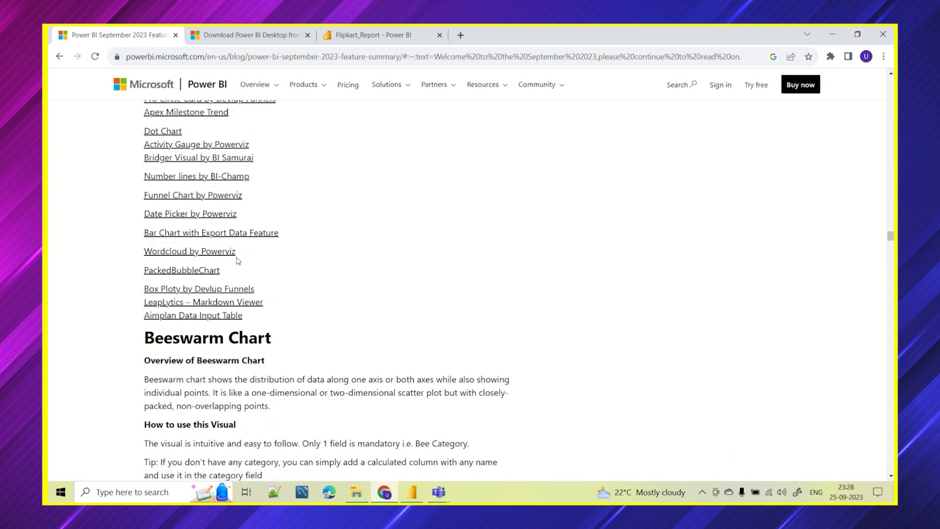
scroll(239, 259, up, 1)
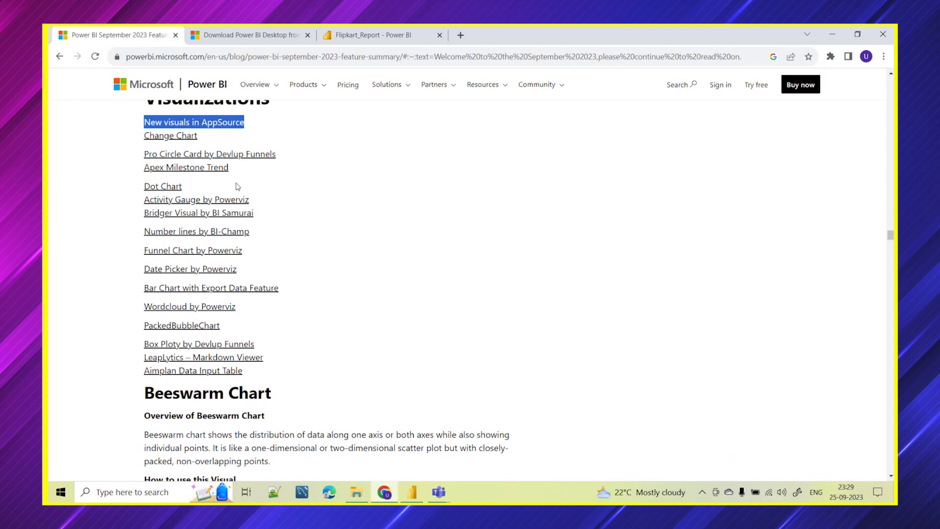
scroll(237, 186, up, 1)
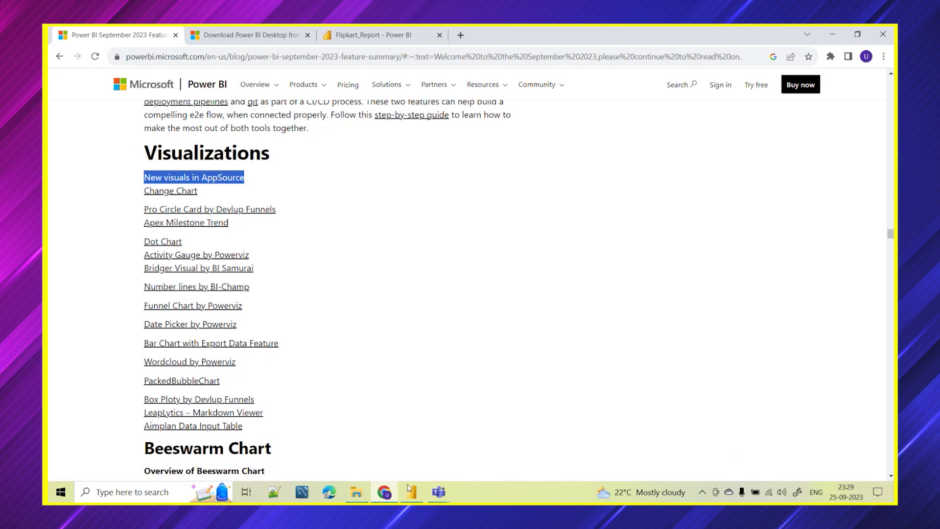
Switch to Flipkart_Report in Power BI Desktop, open Page 2 and select each of the two word clouds to compare their fields
mouse_move(419, 498)
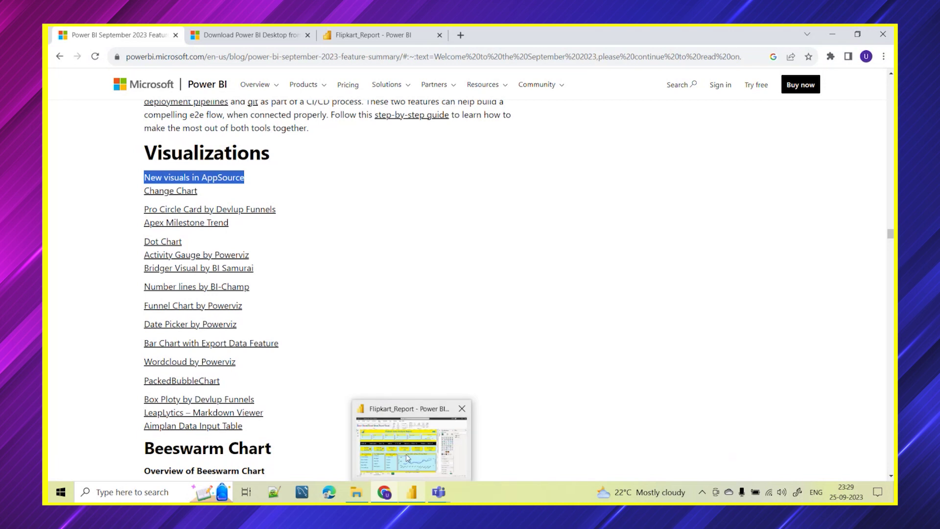
click(407, 456)
click(252, 458)
click(296, 459)
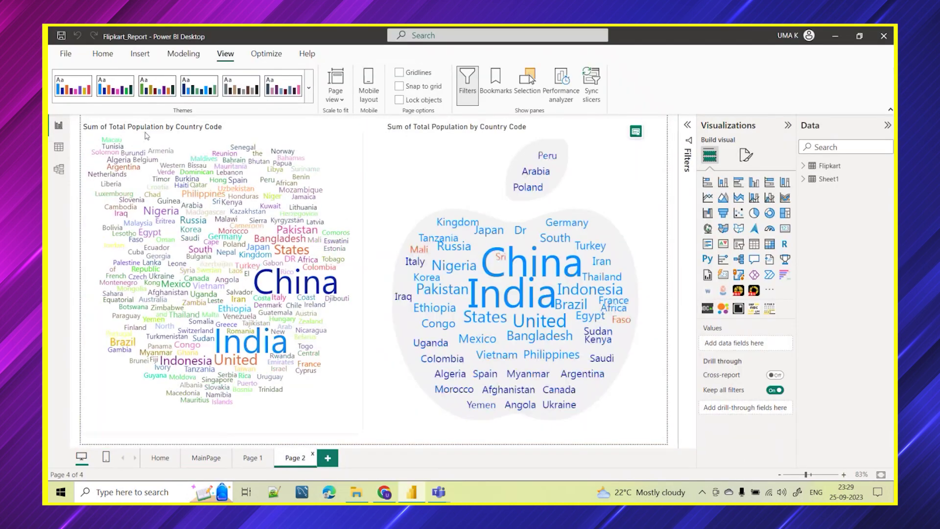
click(115, 183)
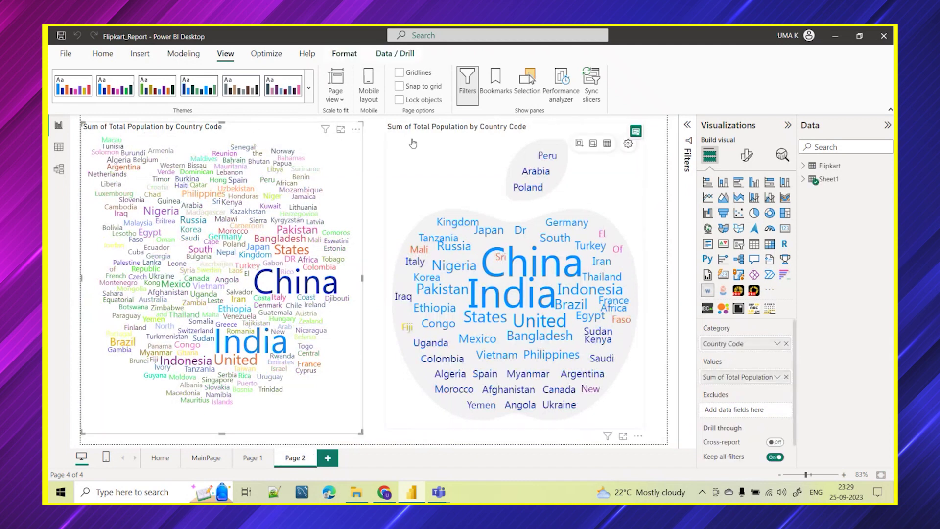
click(395, 141)
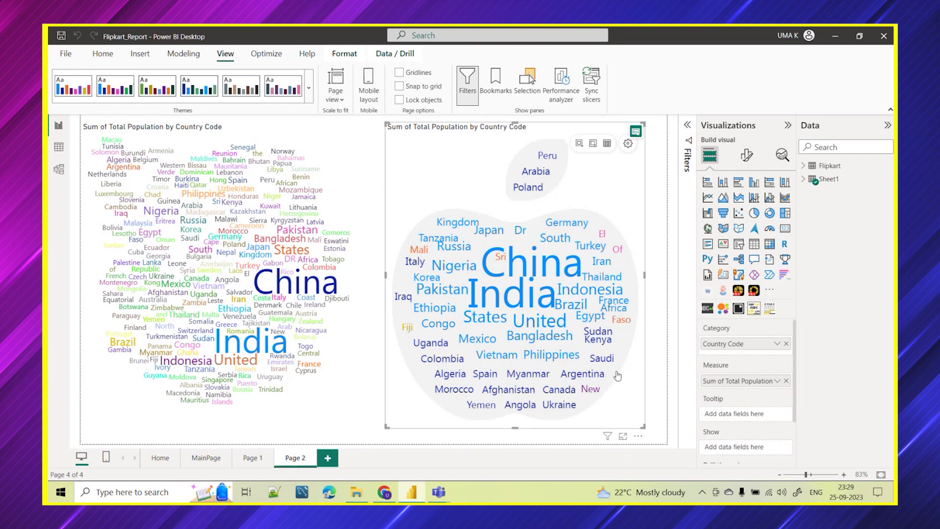
Change the apple-shaped word cloud to the trophy icon in its advanced Shapes settings, then select the other word cloud for comparison
click(628, 145)
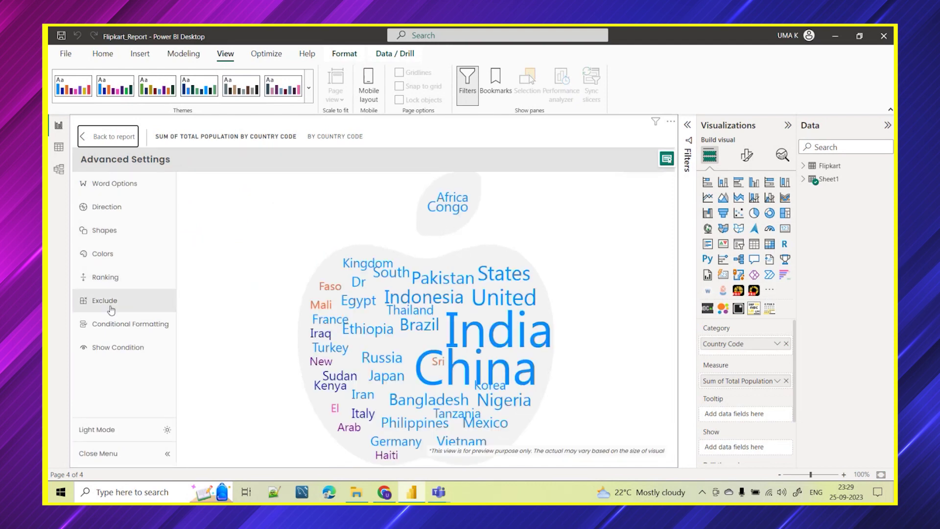
click(104, 237)
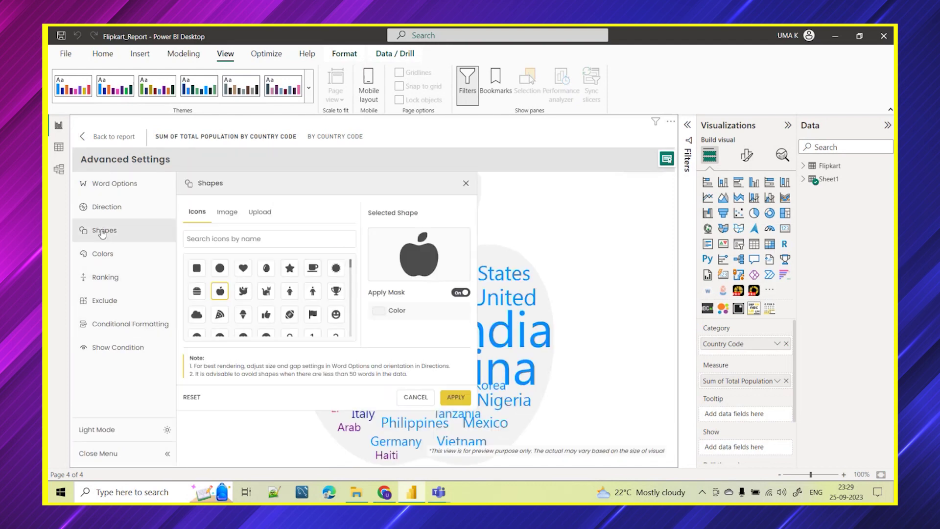
click(335, 292)
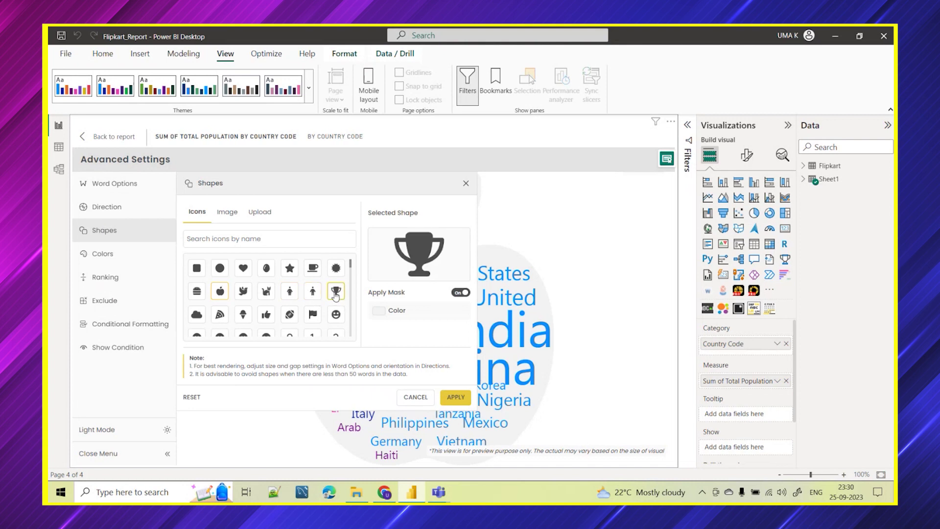
click(455, 397)
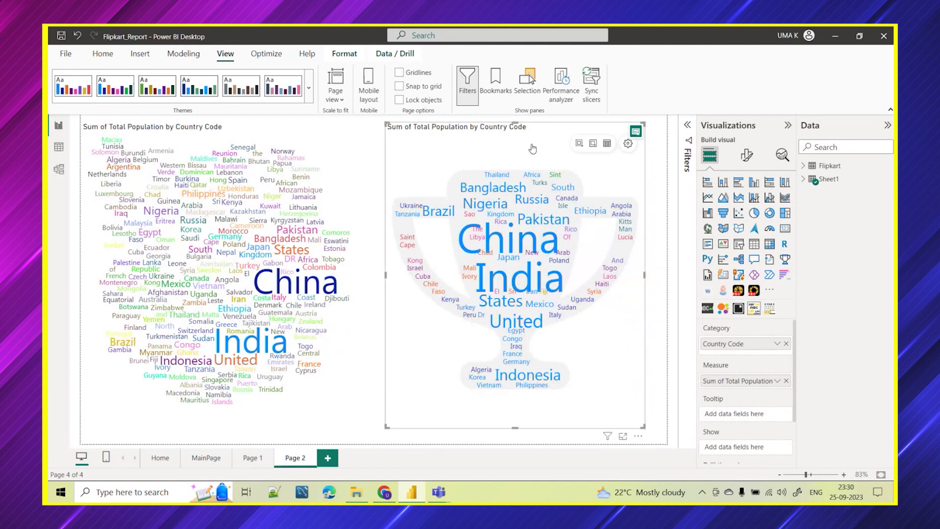
click(267, 136)
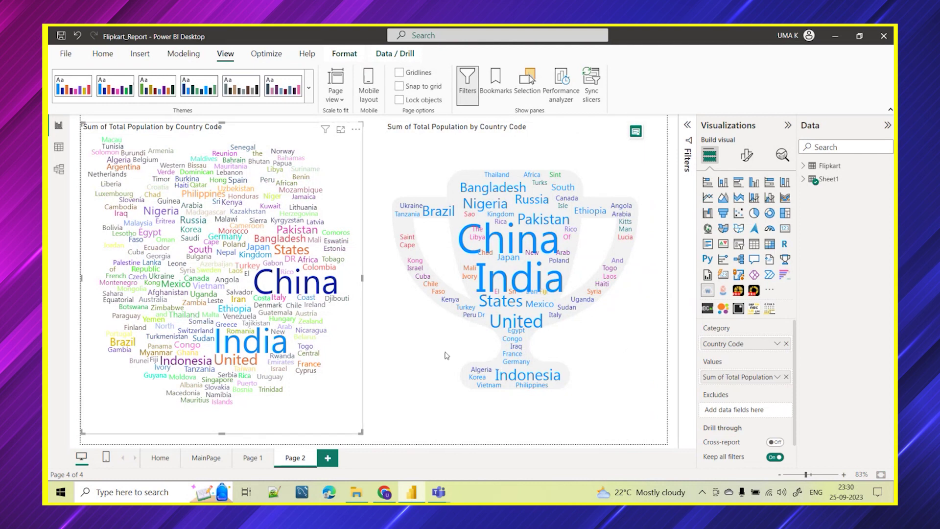
Switch to the blog post in Chrome, move past the AppSource visuals list and briefly highlight the Beeswarm Chart heading
mouse_move(393, 500)
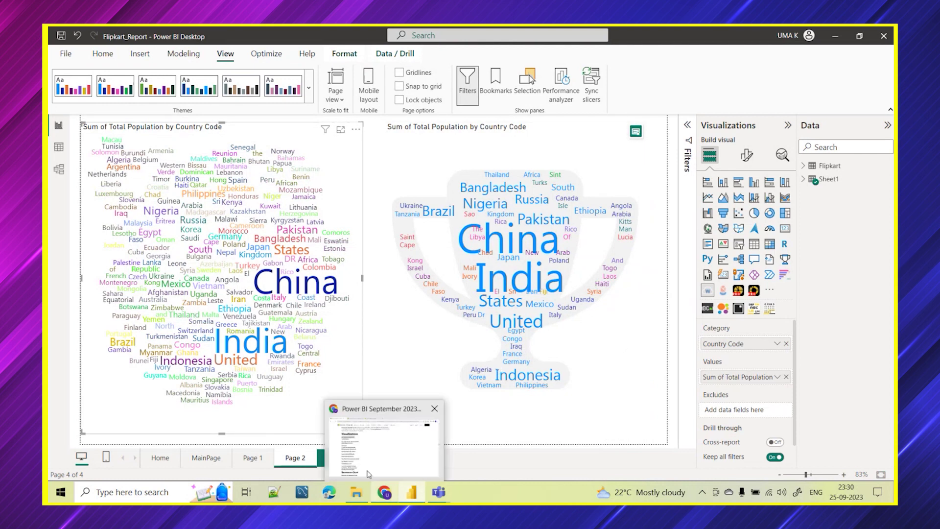
click(361, 451)
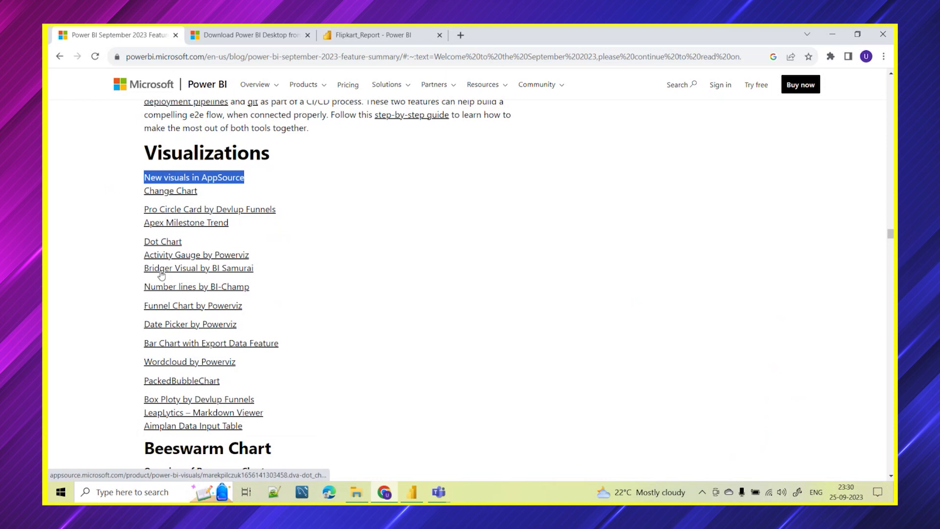
scroll(191, 303, down, 4)
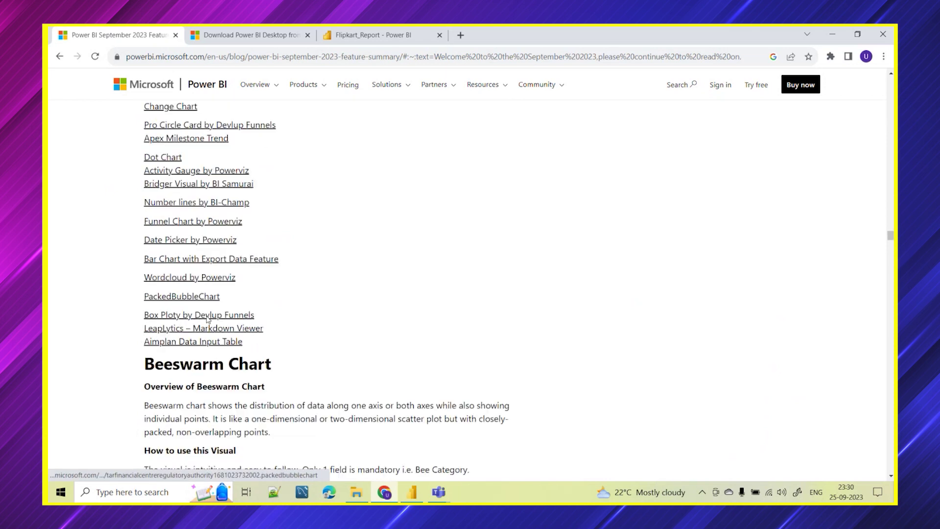
scroll(178, 244, down, 2)
scroll(196, 219, up, 1)
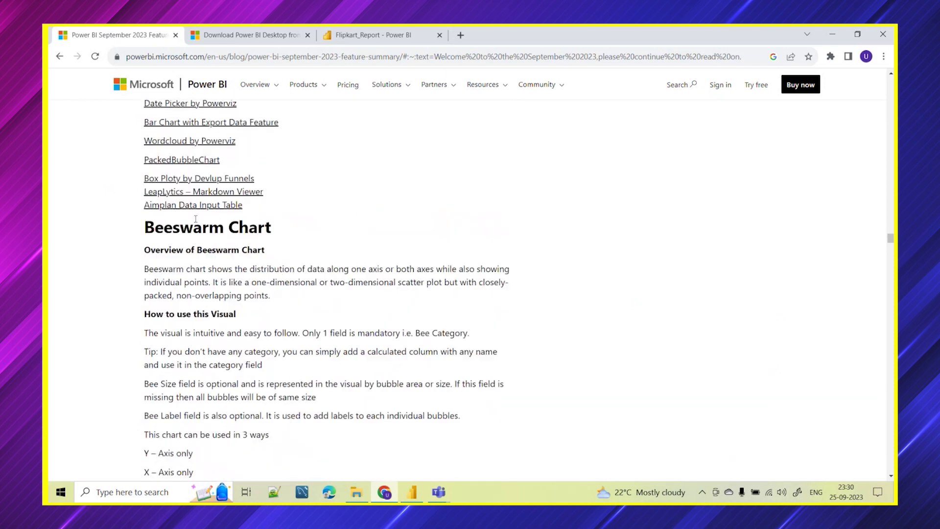
drag(145, 228, 286, 230)
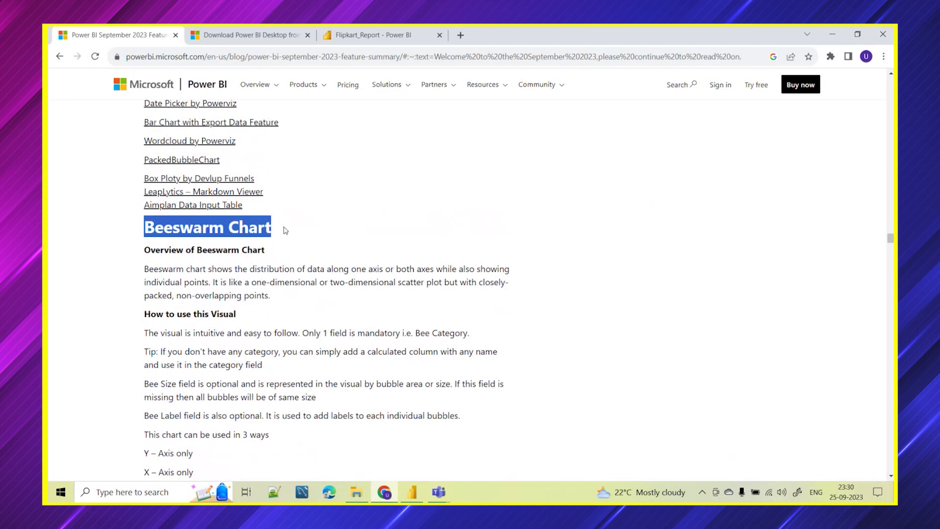
scroll(331, 313, down, 1)
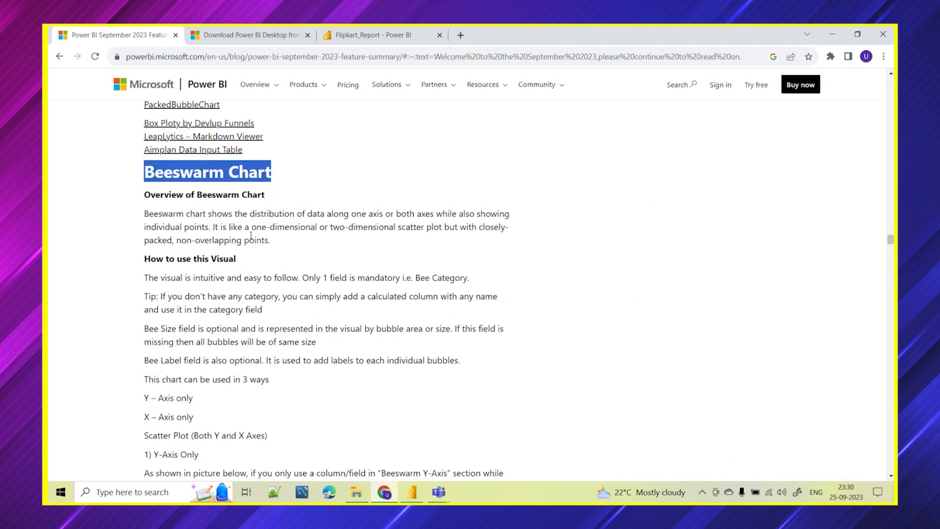
click(281, 200)
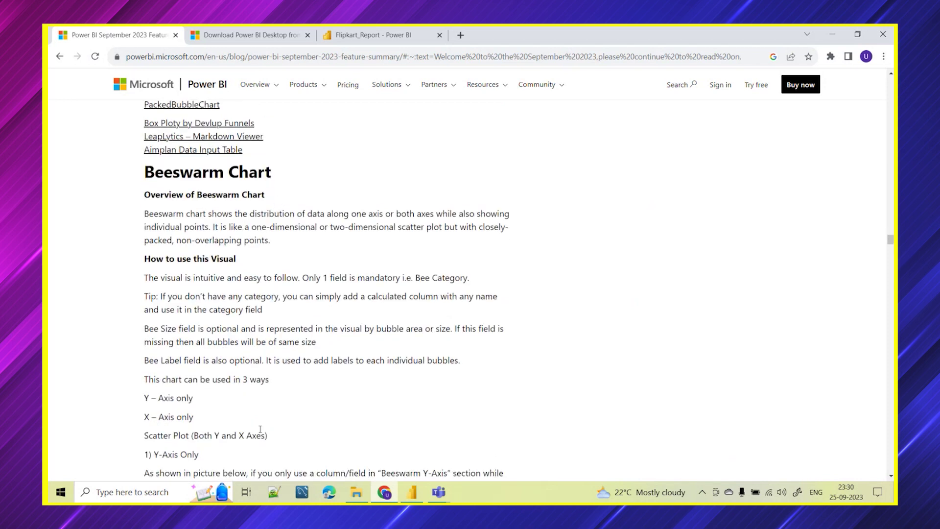
Read the Beeswarm Chart usage instructions, highlighting the section heading and the mandatory field "Bee Category"
scroll(307, 318, down, 2)
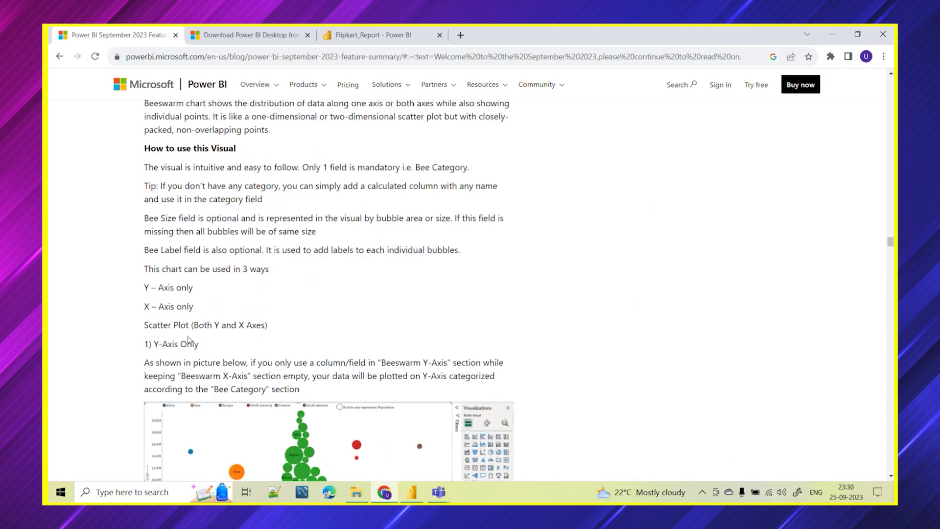
scroll(318, 333, up, 3)
scroll(249, 248, down, 2)
scroll(250, 249, up, 1)
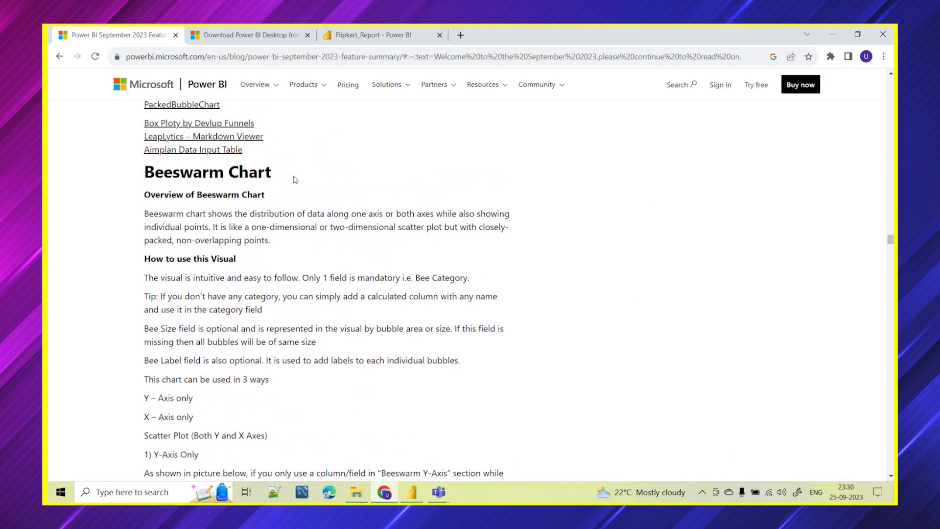
drag(296, 180, 138, 179)
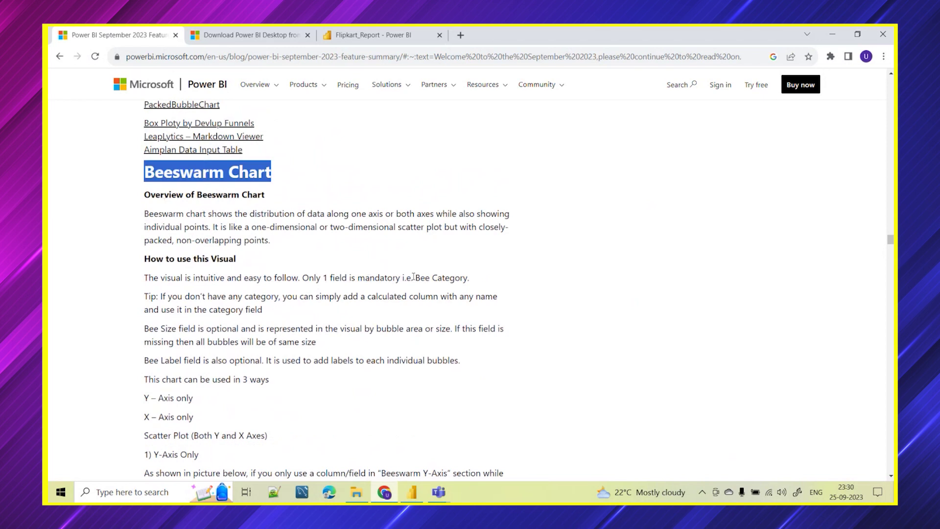
drag(414, 278, 504, 282)
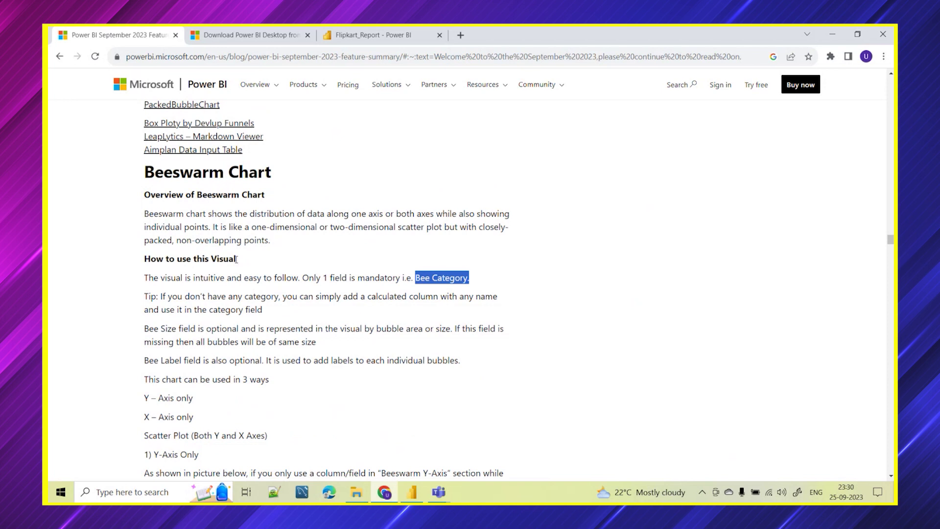
Examine the Beeswarm Chart's Y-Axis Only and X-Axis Only explanations with their example pictures
scroll(206, 325, down, 6)
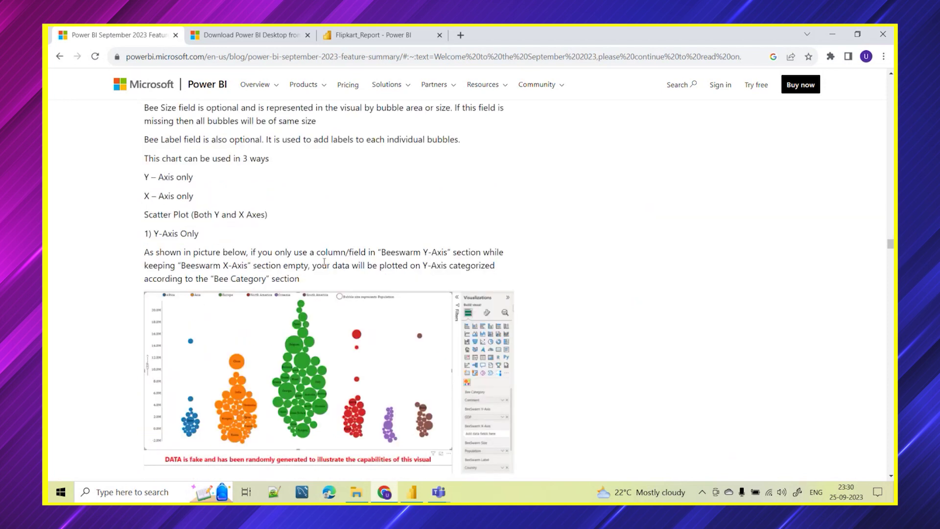
scroll(433, 252, up, 4)
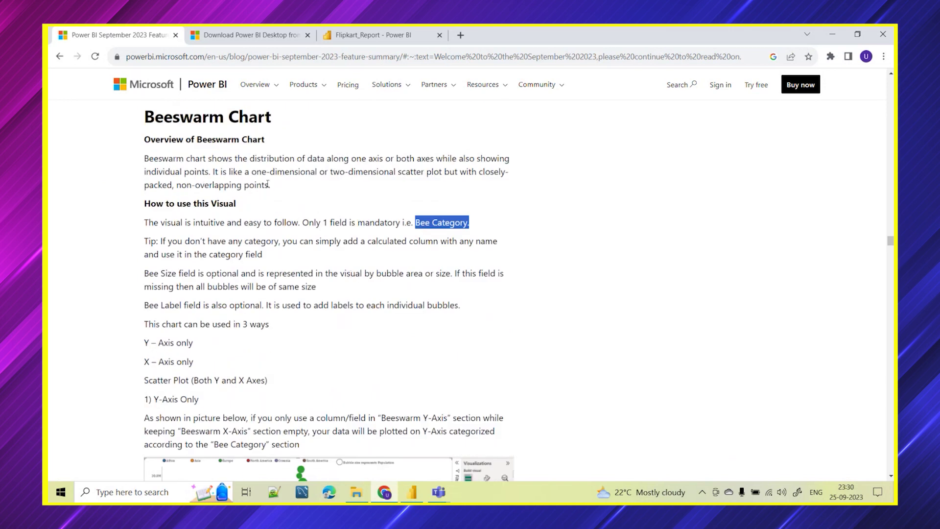
scroll(208, 217, down, 6)
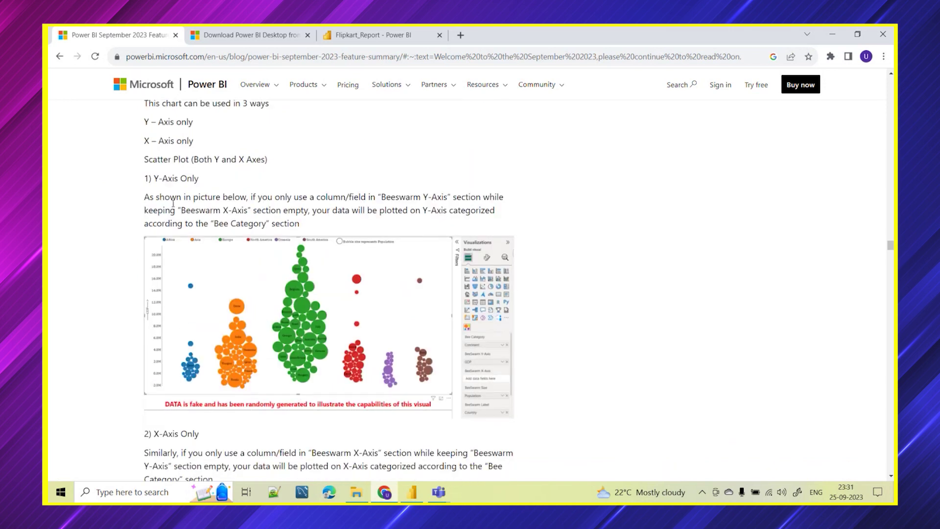
scroll(200, 422, down, 3)
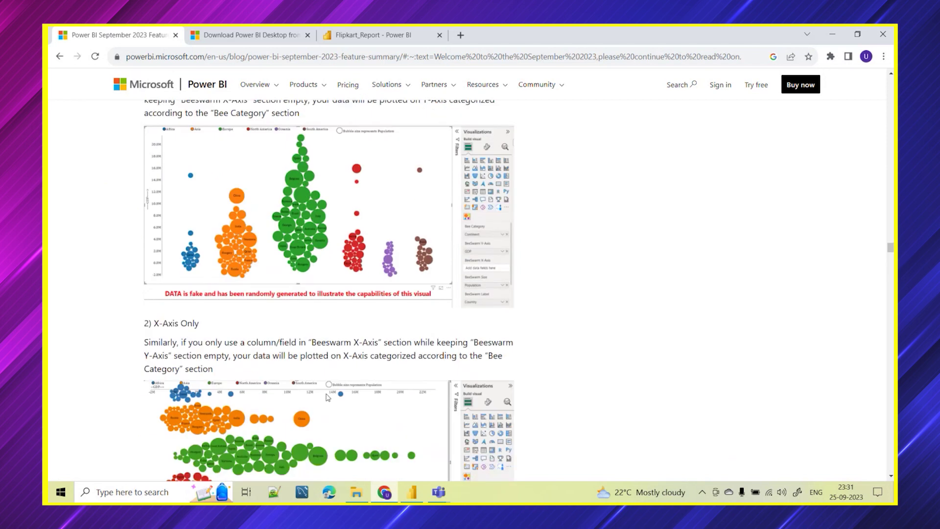
Examine the Beeswarm scatter plot and image-bubble examples, highlighting "top millionaires of the world with their net worth"
scroll(263, 422, down, 3)
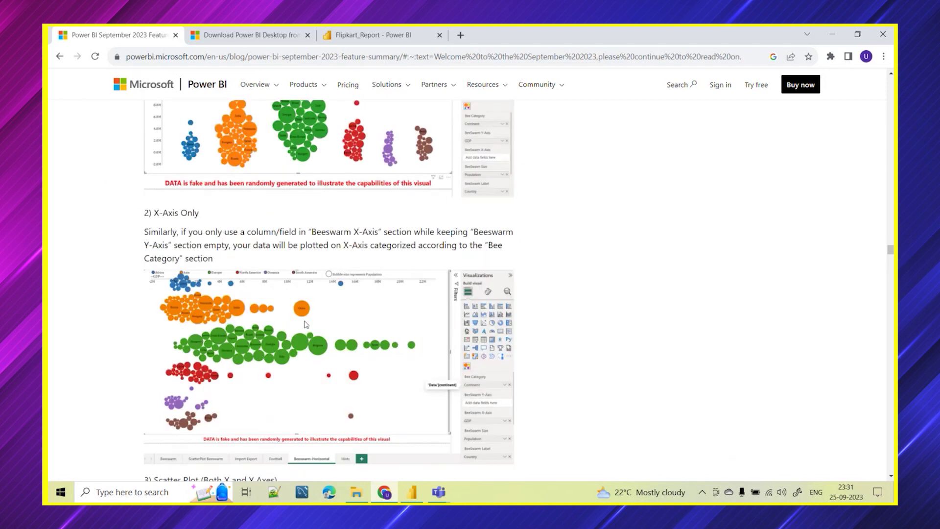
scroll(306, 324, down, 20)
scroll(196, 353, up, 8)
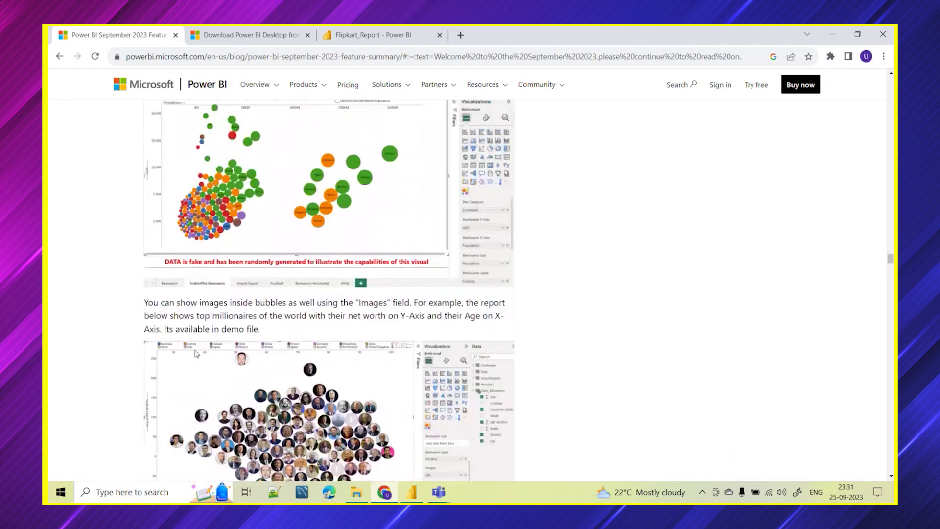
scroll(196, 353, down, 3)
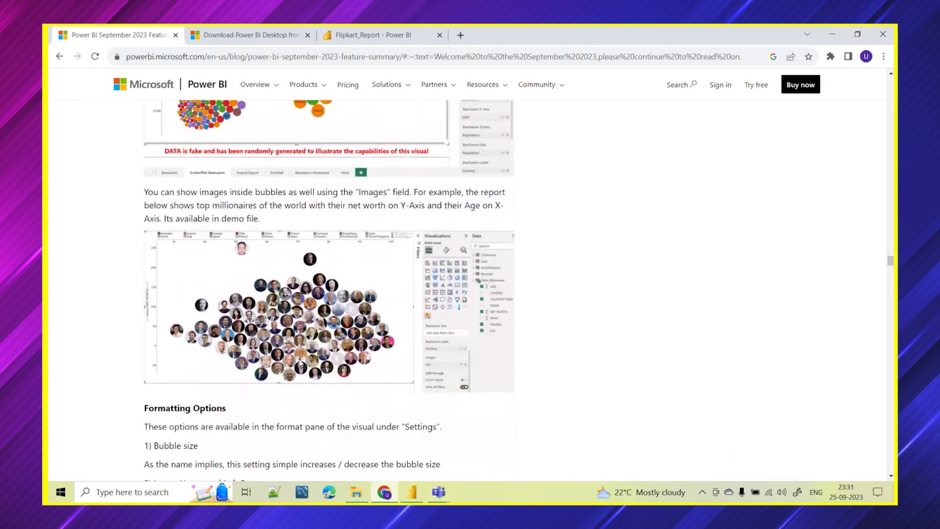
scroll(300, 363, down, 2)
scroll(272, 301, up, 3)
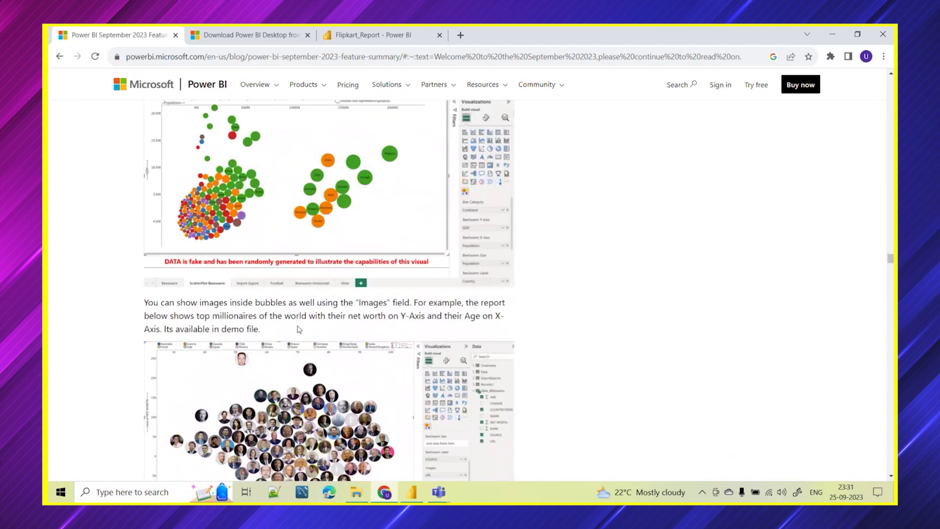
drag(196, 316, 385, 319)
scroll(345, 383, down, 1)
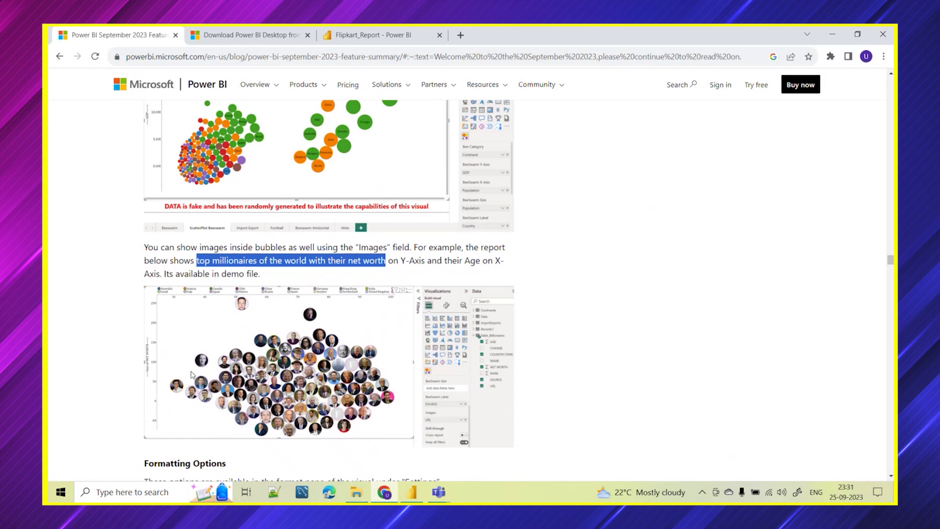
scroll(329, 291, down, 2)
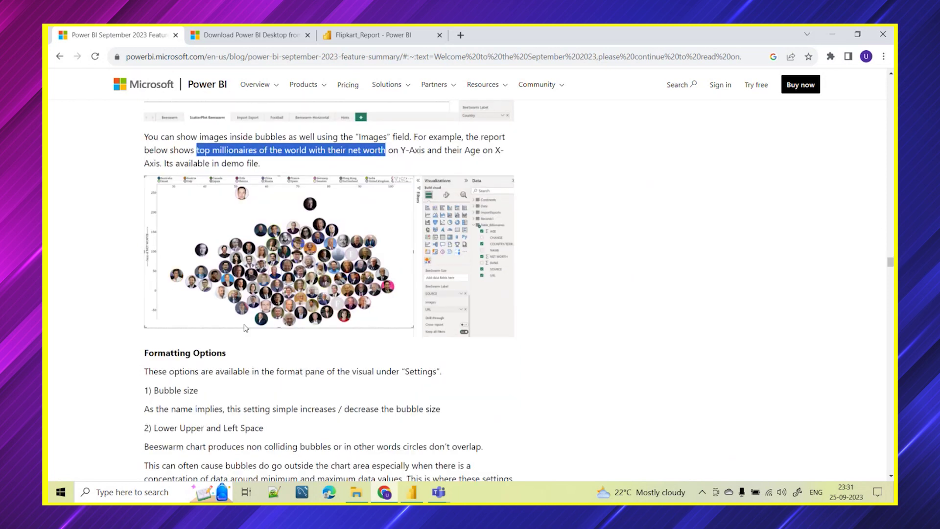
Read the Beeswarm Chart's formatting options for bubble size and lower, upper and left space, then return to its usage instructions
scroll(246, 328, down, 3)
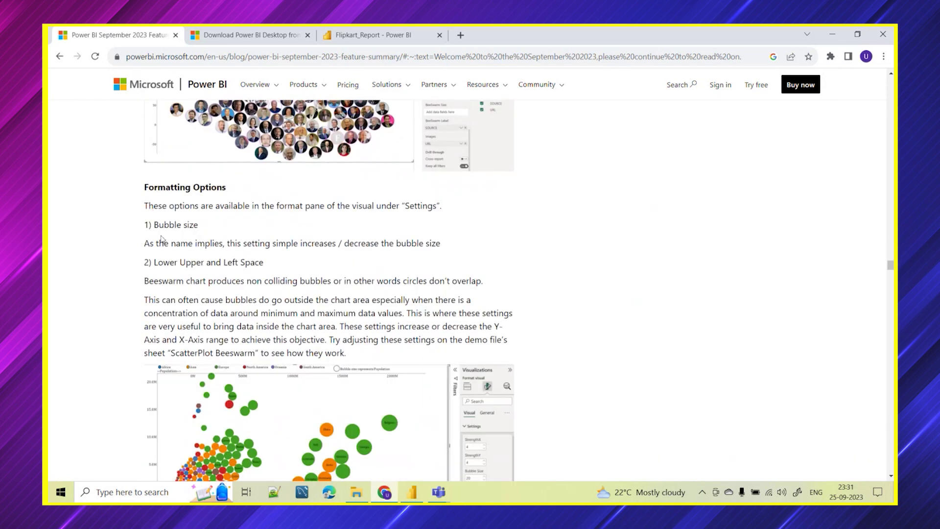
scroll(232, 221, down, 2)
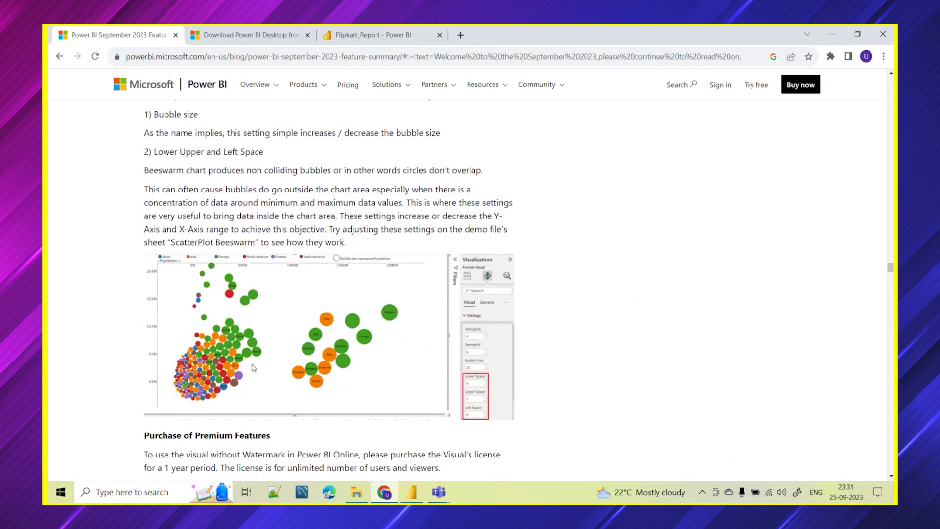
scroll(254, 367, down, 3)
scroll(304, 313, up, 14)
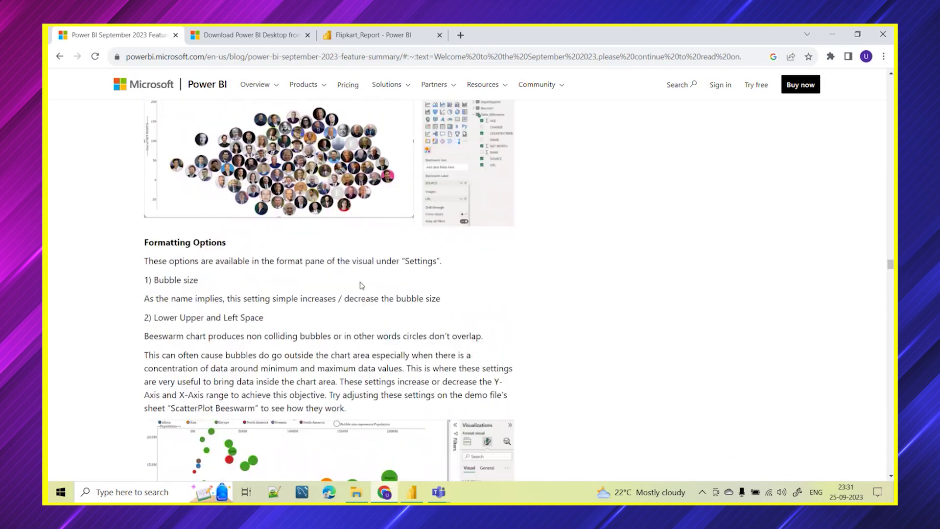
scroll(366, 286, up, 15)
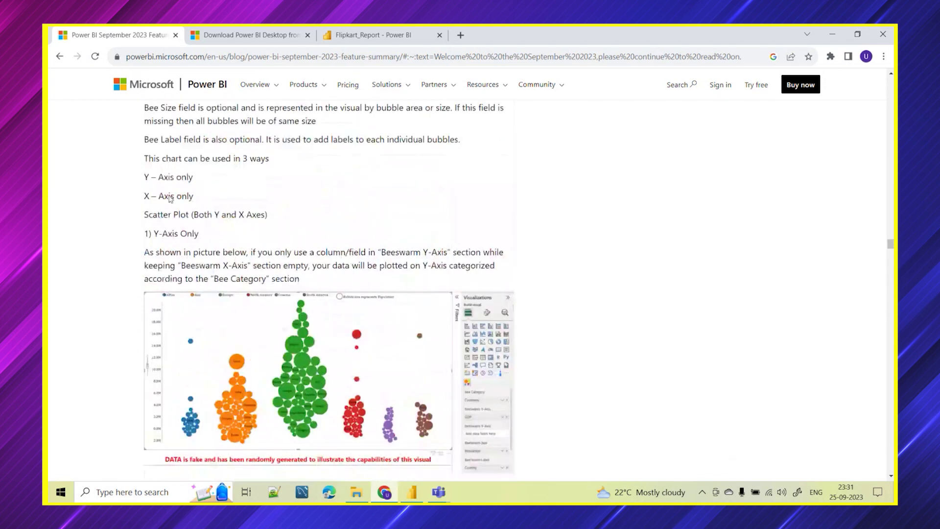
Switch to Power BI Desktop, open Page 1 of the report and select the beeswarm chart to inspect its fields
mouse_move(412, 491)
click(414, 465)
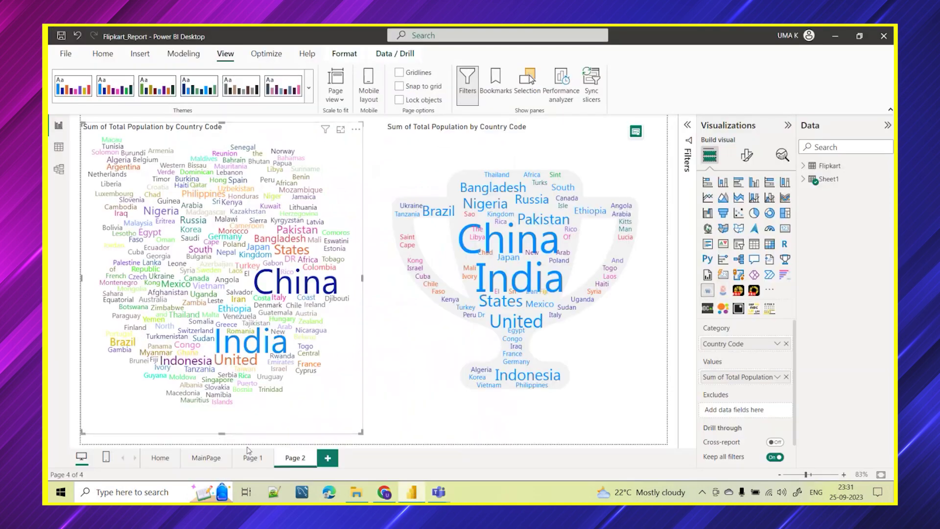
click(252, 457)
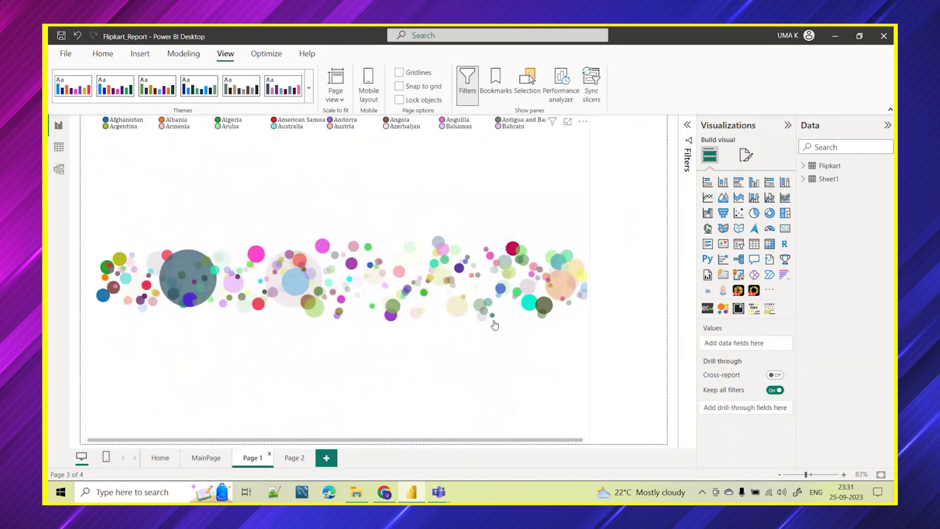
click(580, 432)
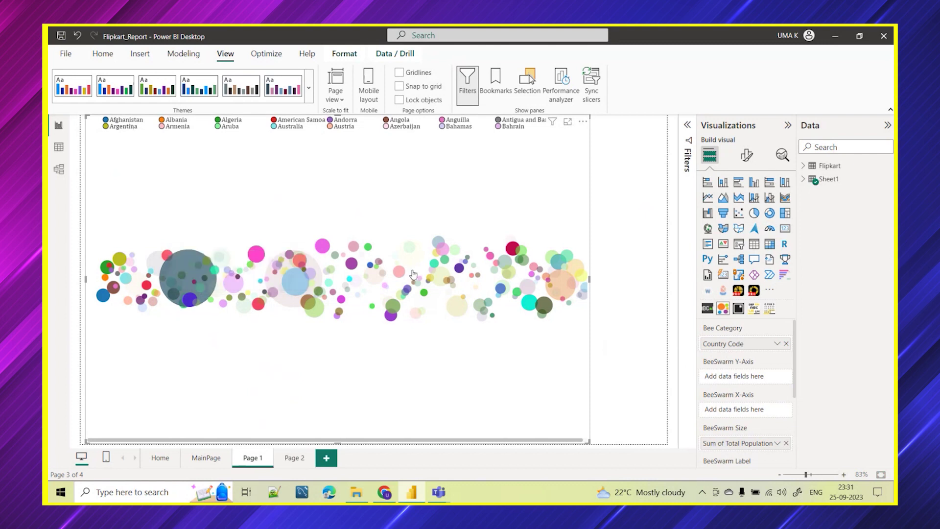
Switch to the blog post in Chrome, find the Drill Down TimeSeries PRO section and highlight key words in its heading
click(384, 492)
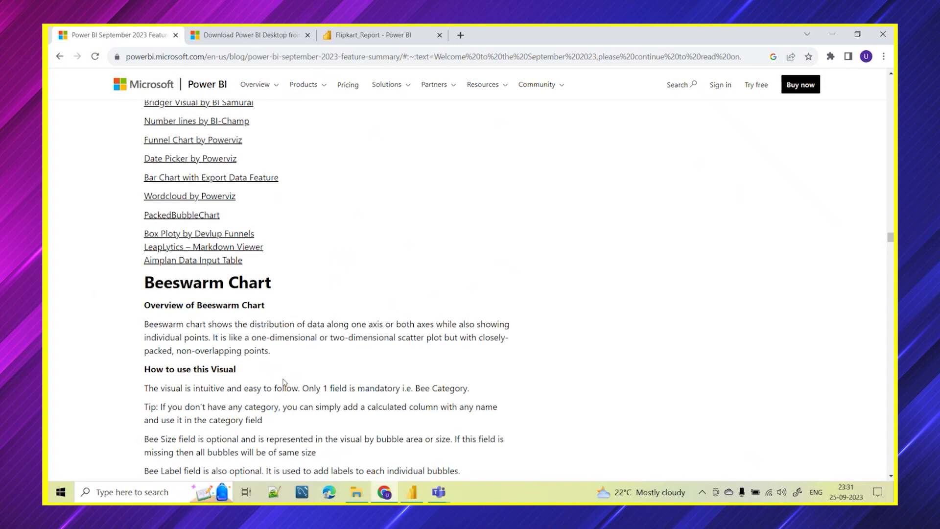
scroll(283, 382, down, 20)
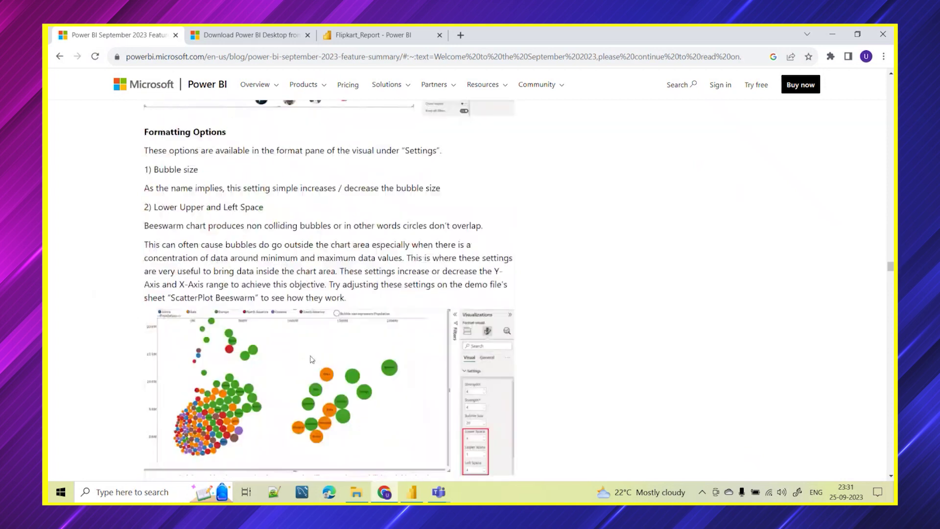
scroll(311, 359, down, 10)
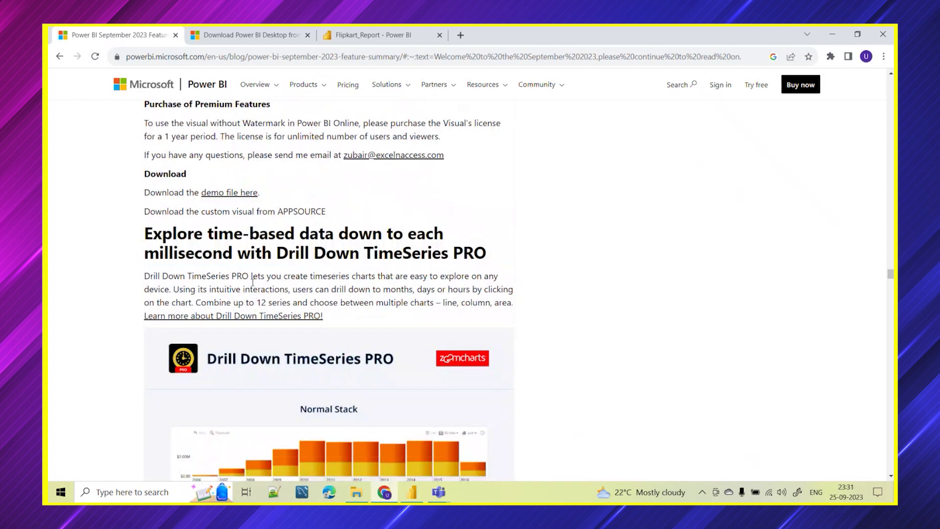
scroll(252, 283, down, 1)
drag(208, 179, 387, 177)
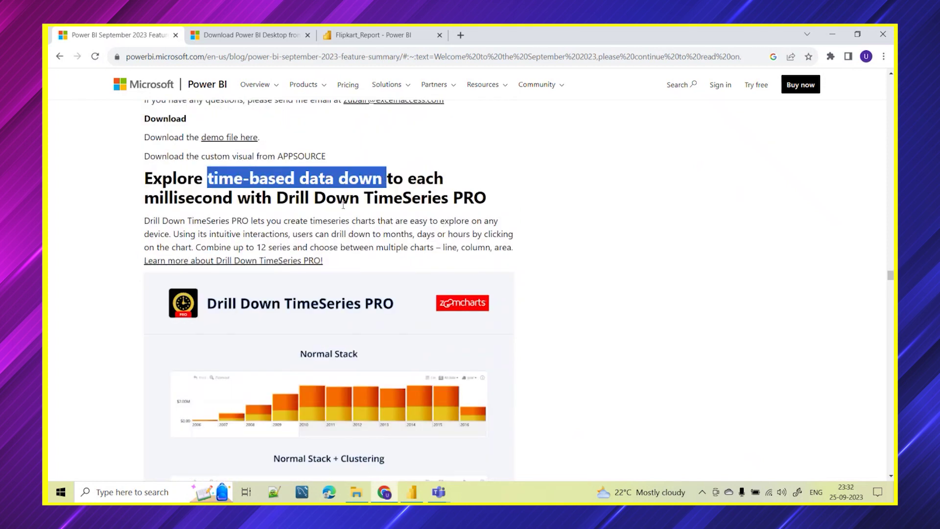
drag(276, 198, 492, 203)
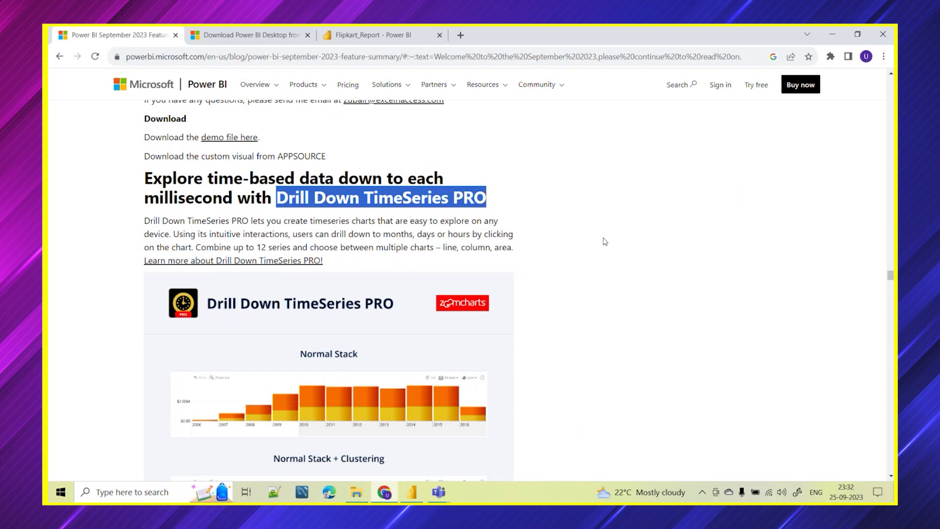
click(327, 204)
drag(375, 194, 454, 198)
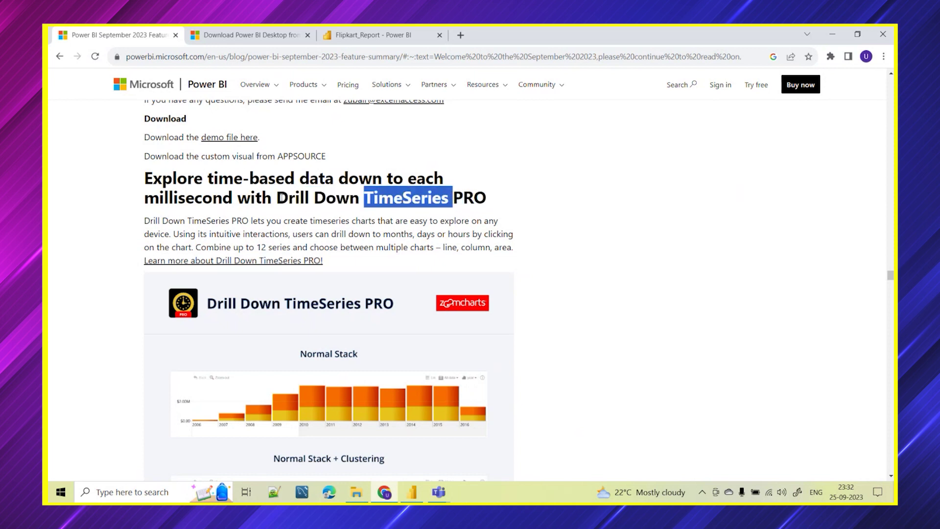
Examine the Drill Down TimeSeries PRO stacked-chart examples and read its main features and popular use cases
scroll(377, 319, down, 5)
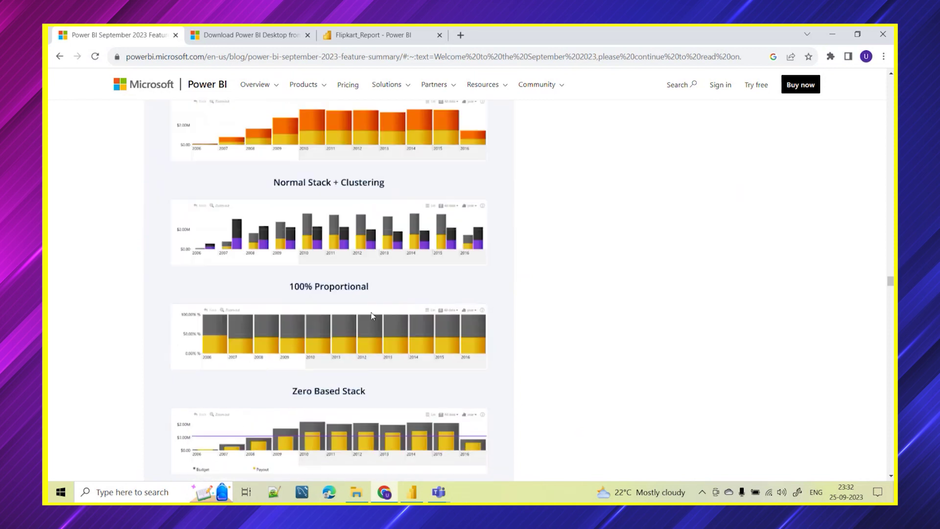
scroll(319, 259, up, 2)
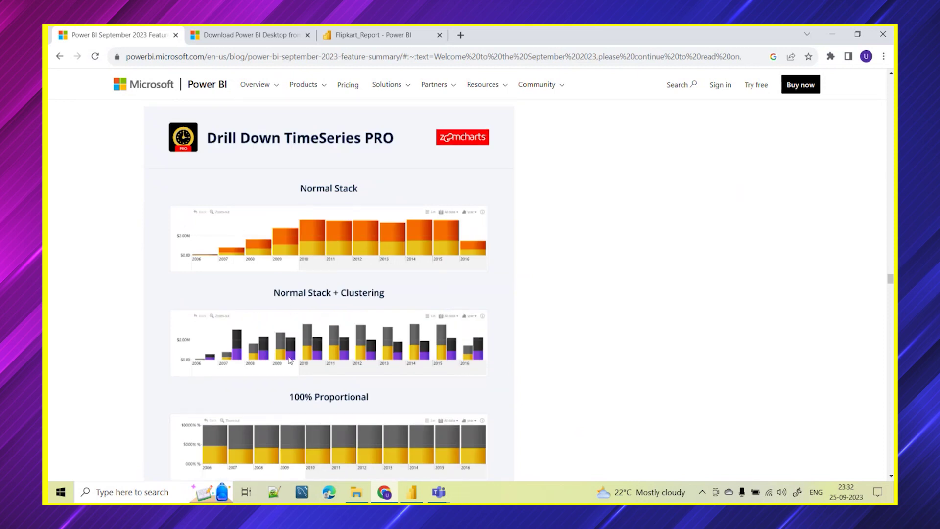
scroll(444, 366, down, 4)
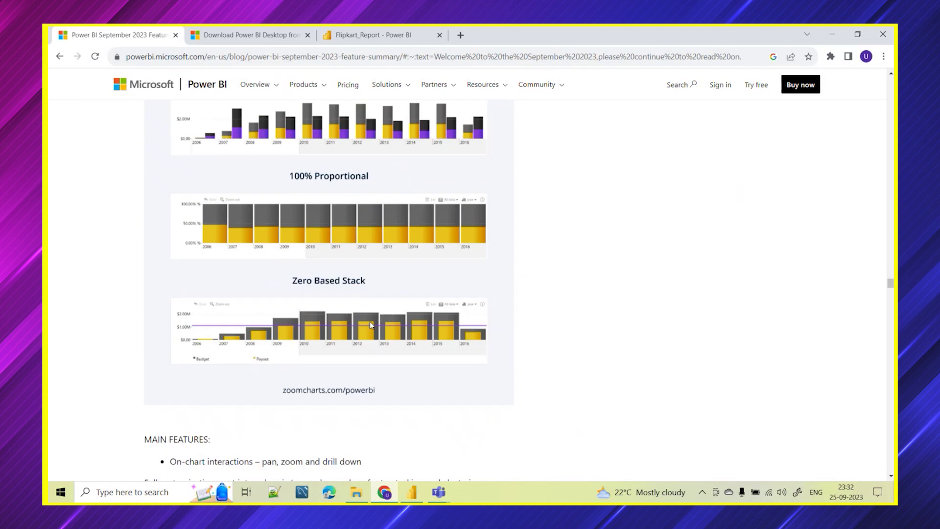
scroll(338, 330, down, 2)
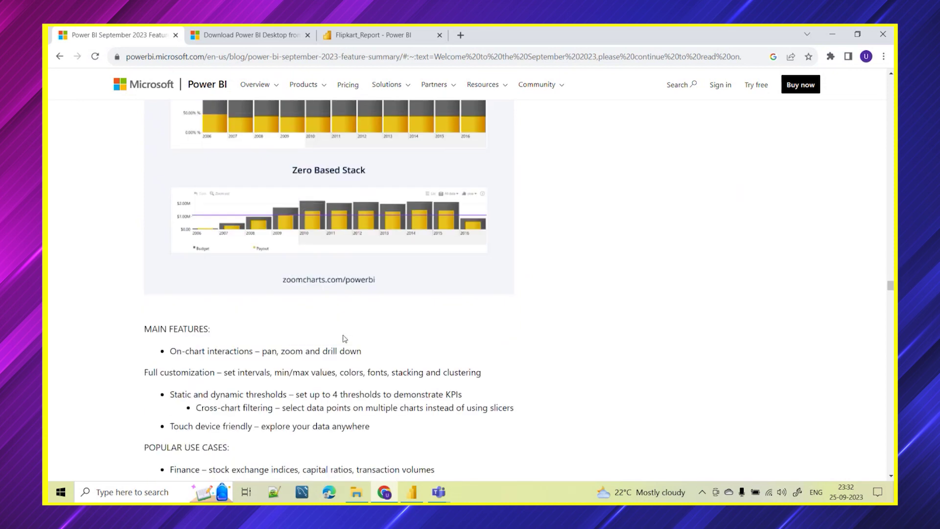
scroll(350, 284, up, 6)
scroll(324, 220, down, 5)
scroll(284, 343, up, 1)
scroll(240, 336, down, 2)
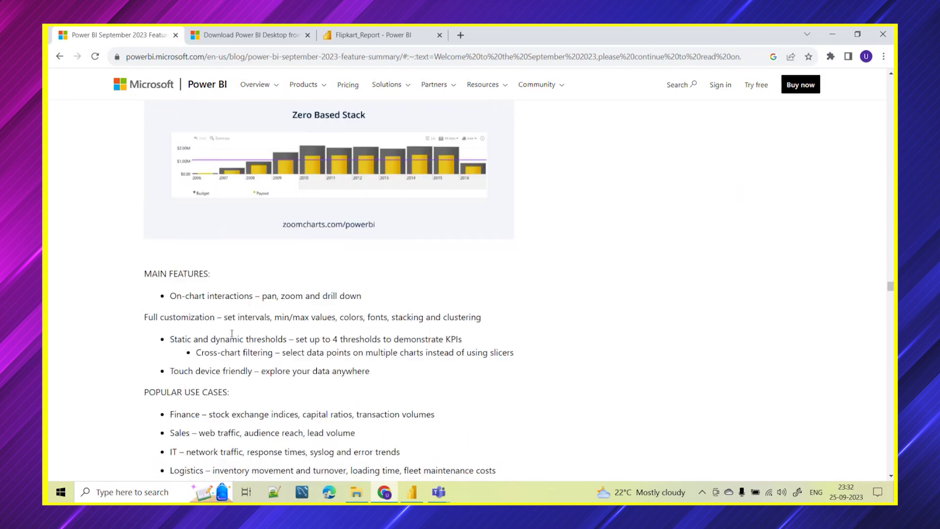
scroll(260, 261, down, 2)
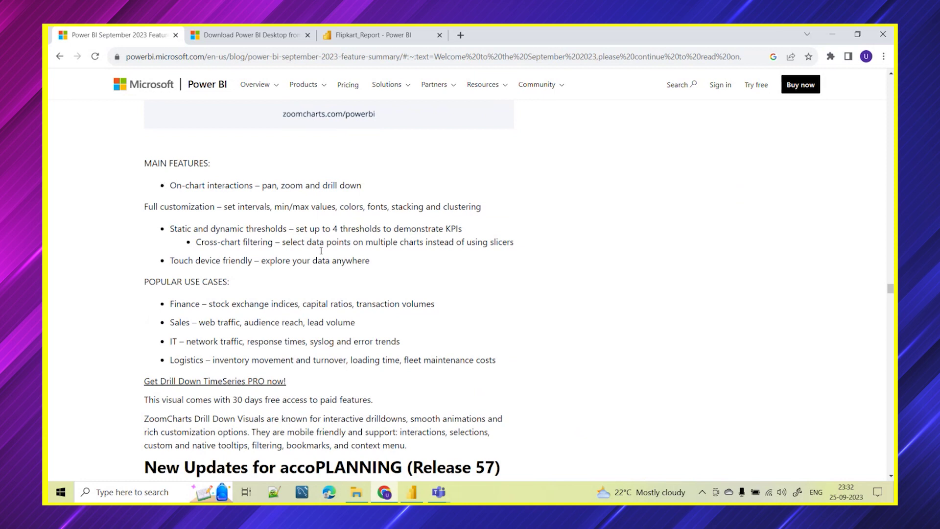
Go to the "New Updates for accoPLANNING (Release 57)" section and highlight the name accoPLANNING in its heading
scroll(281, 304, down, 7)
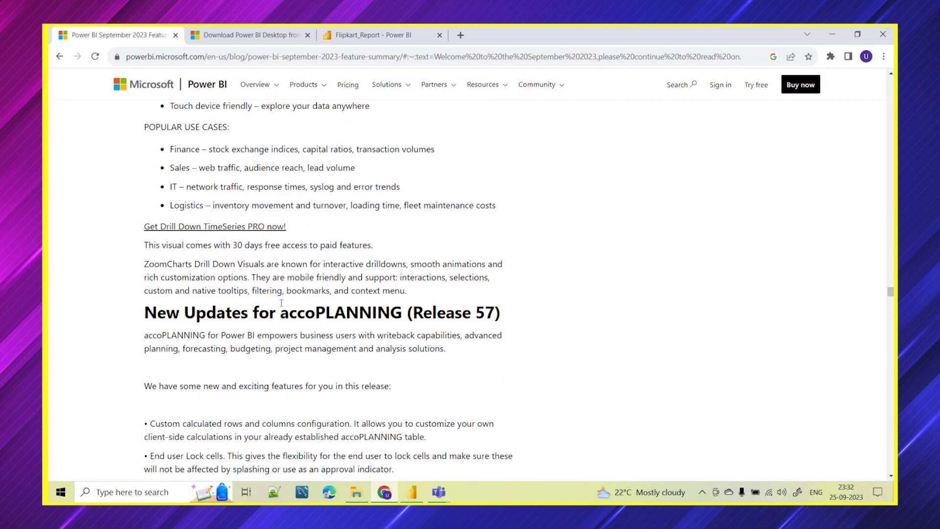
scroll(343, 244, up, 1)
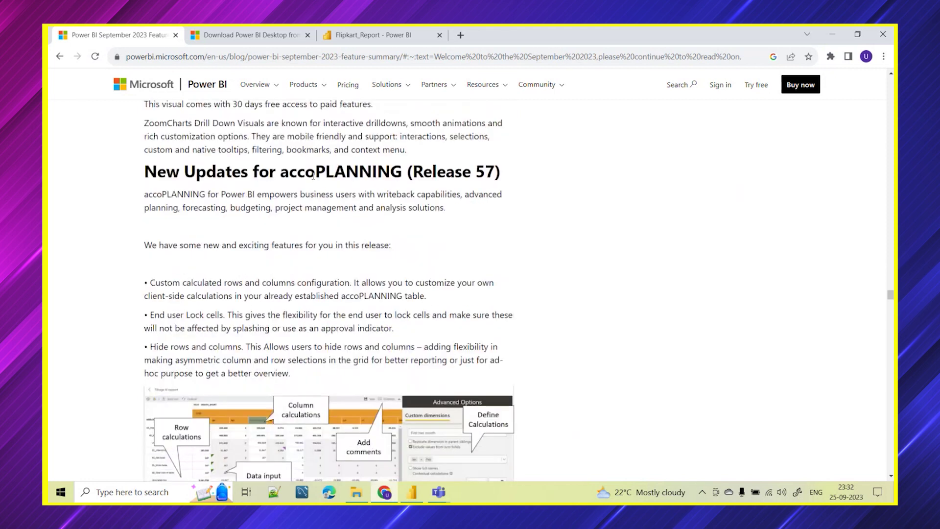
drag(286, 192, 402, 184)
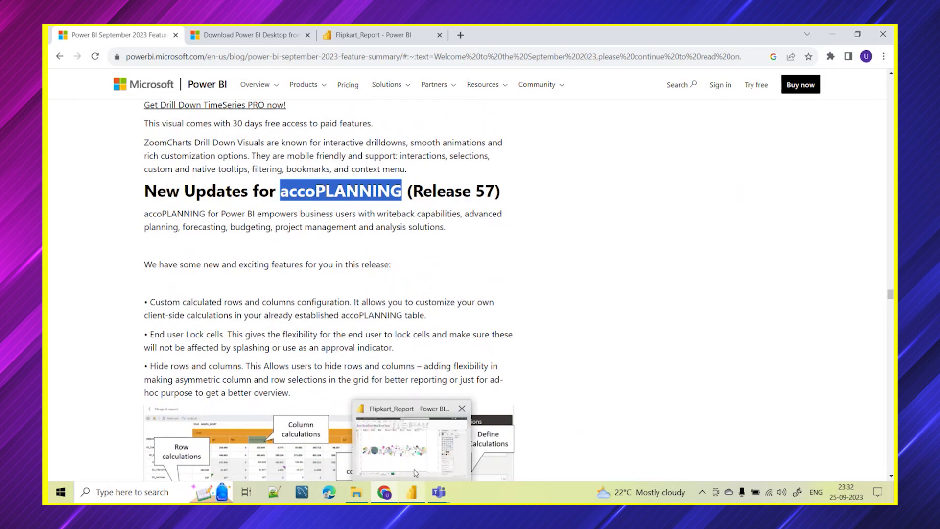
Switch to Power BI Desktop and open the gallery for getting more visuals to look for accoPLANNING
click(411, 491)
click(771, 290)
click(796, 296)
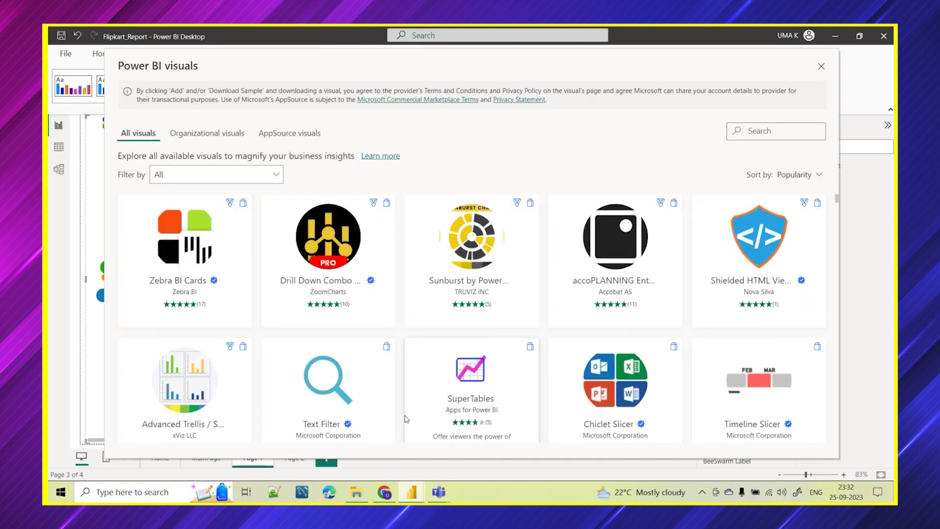
Switch to the blog post in Chrome and review the accoPLANNING section, highlighting its planning and analysis uses and the product name
click(385, 492)
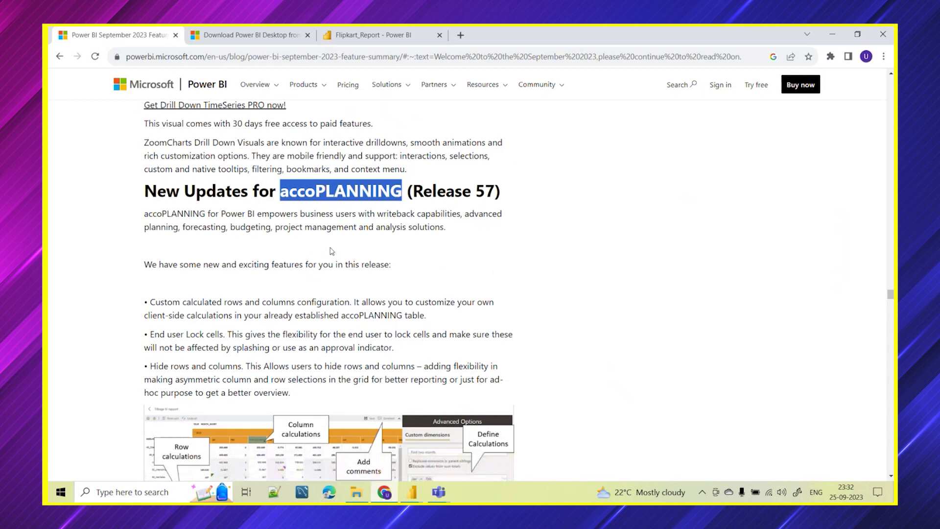
scroll(371, 242, down, 1)
click(425, 177)
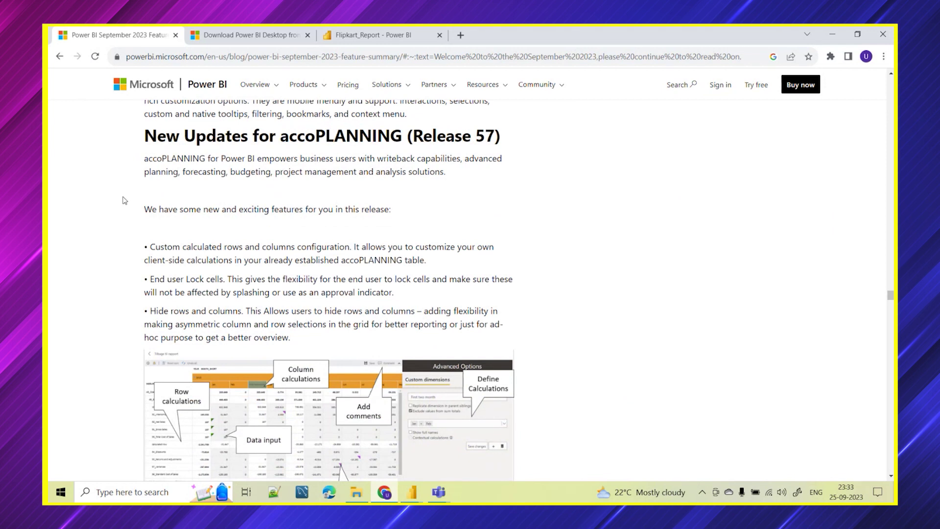
drag(144, 173, 447, 180)
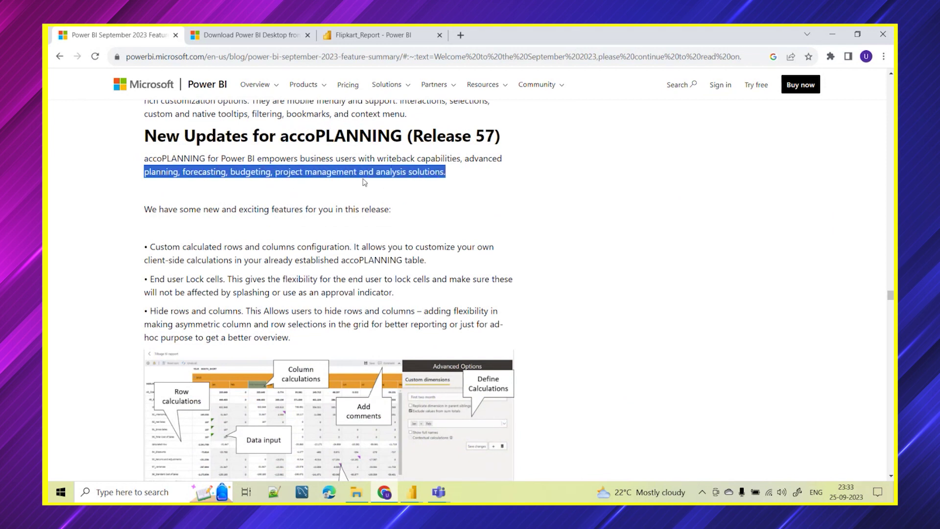
scroll(431, 220, down, 3)
scroll(313, 254, up, 1)
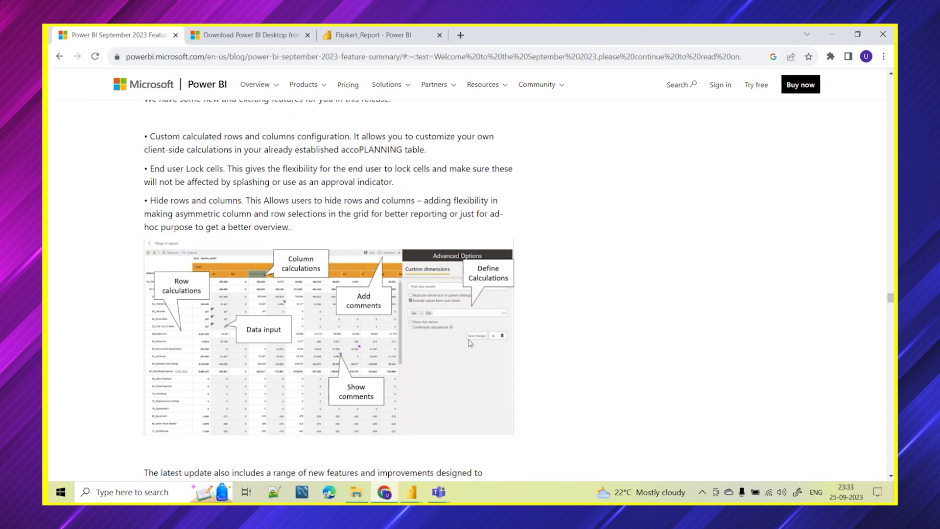
scroll(470, 343, up, 1)
scroll(470, 343, up, 2)
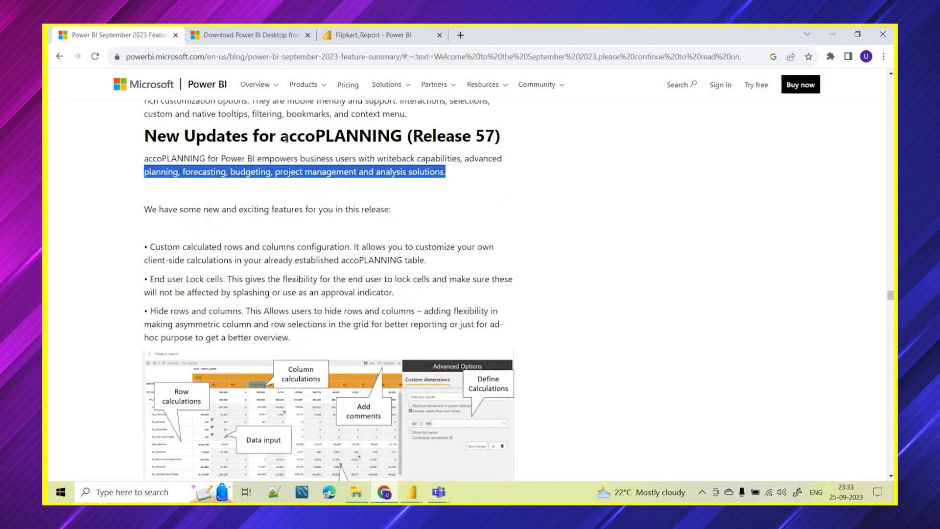
drag(279, 138, 403, 137)
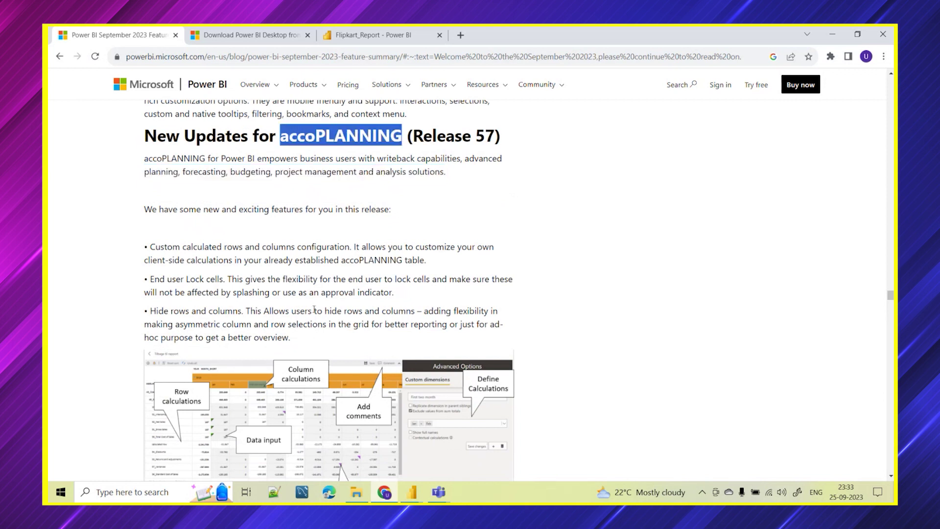
Review the accoPLANNING release features, annotated grid image and listed productivity improvements in the blog post
scroll(314, 309, down, 6)
scroll(263, 243, up, 5)
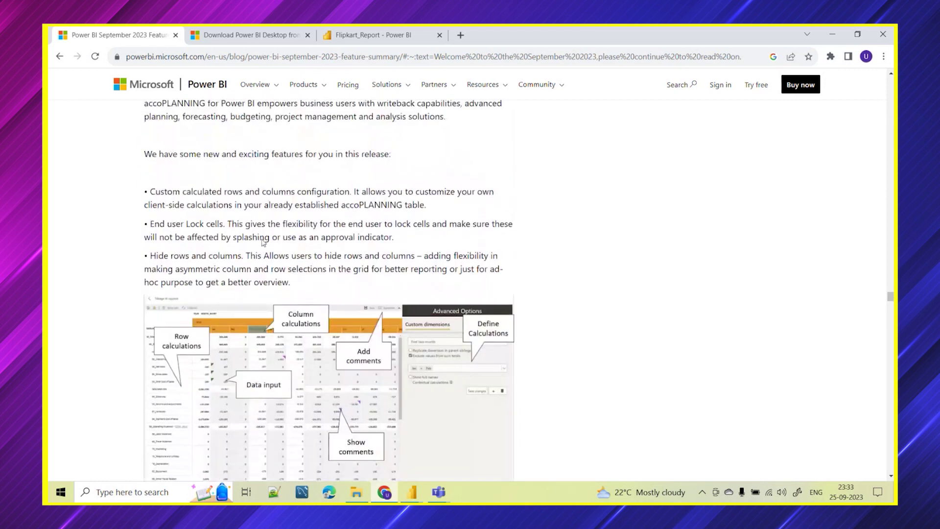
scroll(345, 329, down, 6)
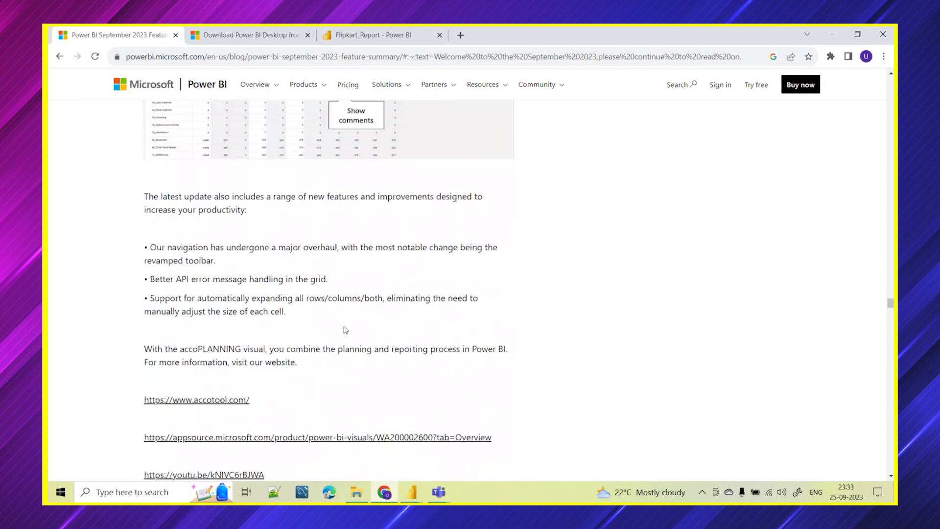
scroll(345, 330, up, 5)
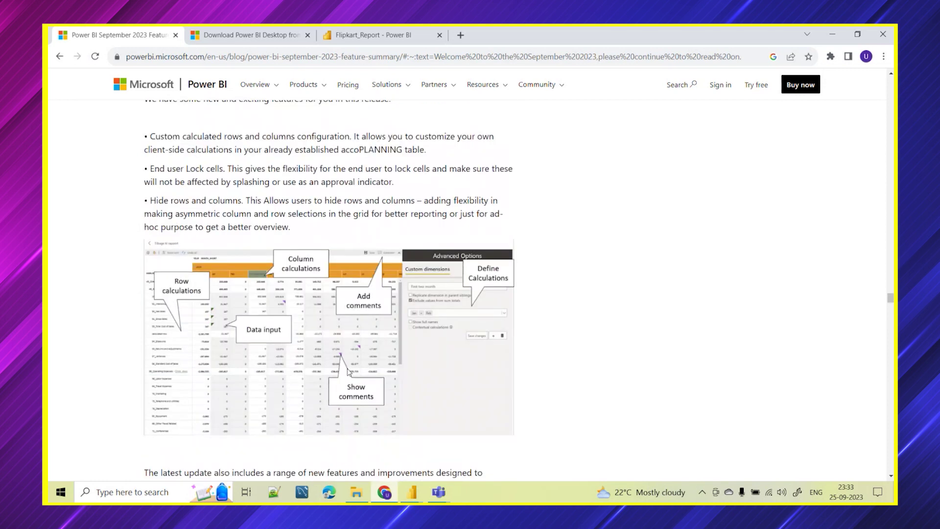
Switch to the Flipkart_Report window in Power BI Desktop and close the Power BI visuals gallery
mouse_move(411, 495)
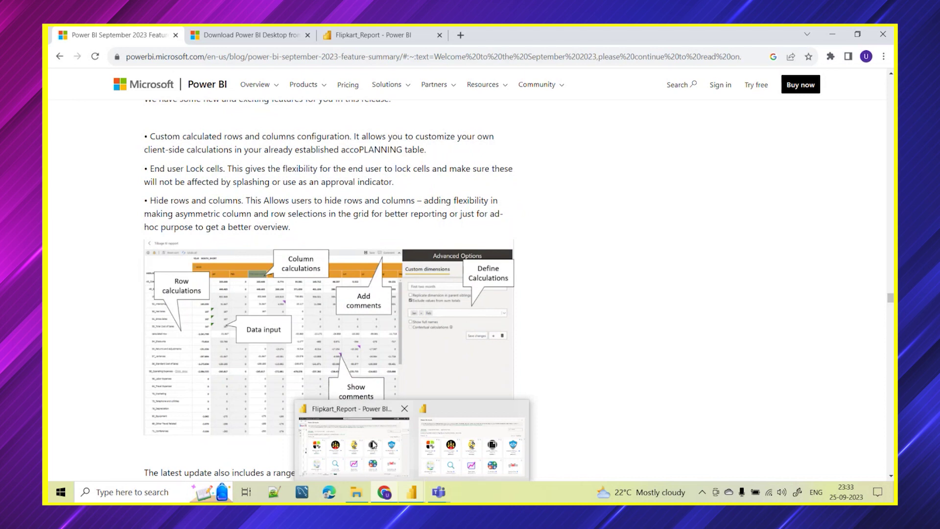
click(375, 445)
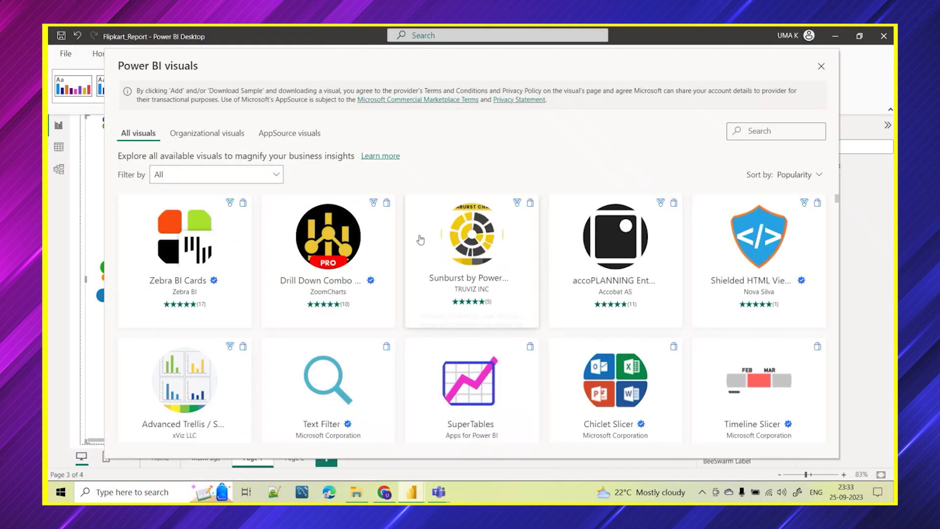
click(821, 66)
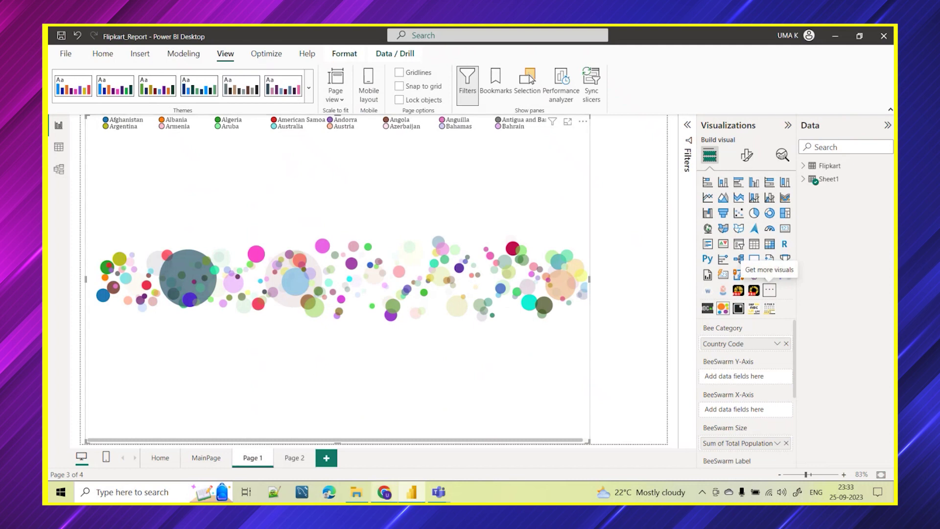
Switch back to the blog post in Chrome, go to "Zebra BI Charts on-visual settings" and highlight the name Zebra BI Charts
click(384, 492)
scroll(243, 344, down, 5)
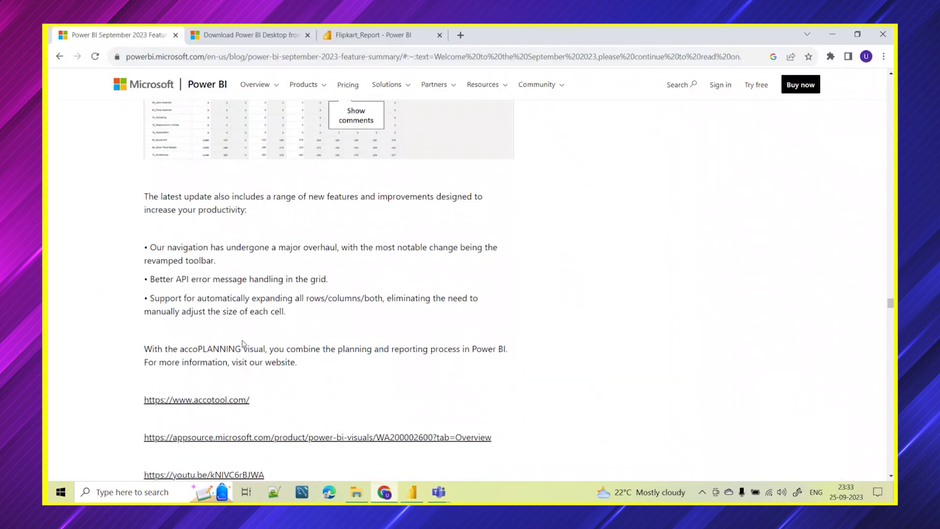
scroll(242, 343, down, 6)
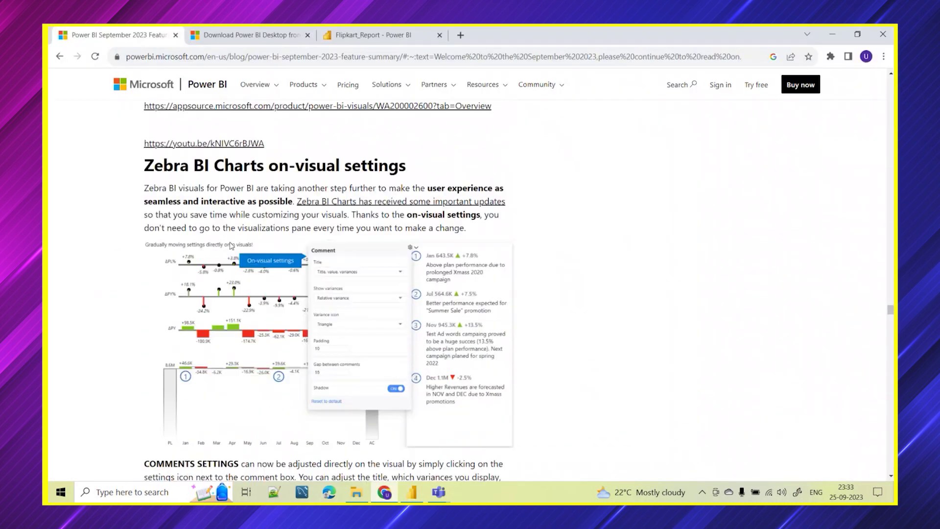
drag(146, 165, 263, 173)
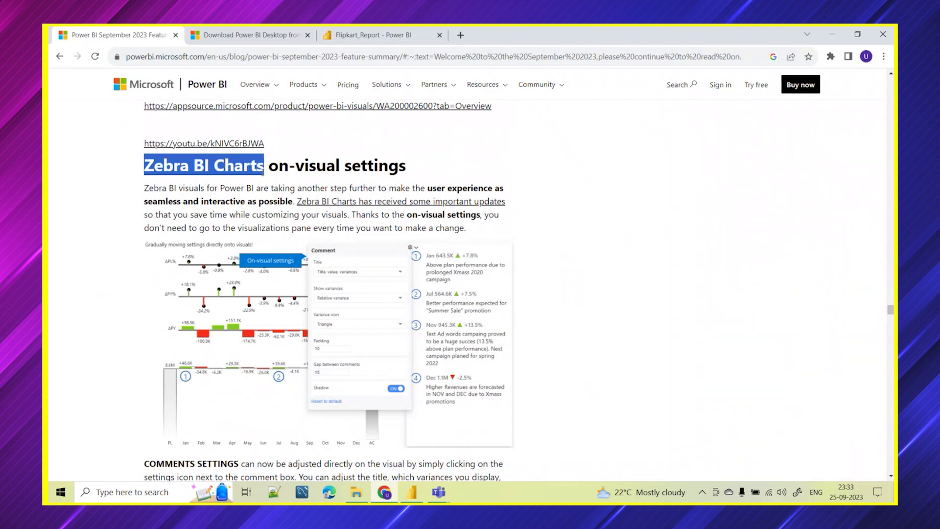
Examine the Zebra BI Charts on-visual settings image and read about the comments, category, legend and stacked charts settings
scroll(280, 205, up, 2)
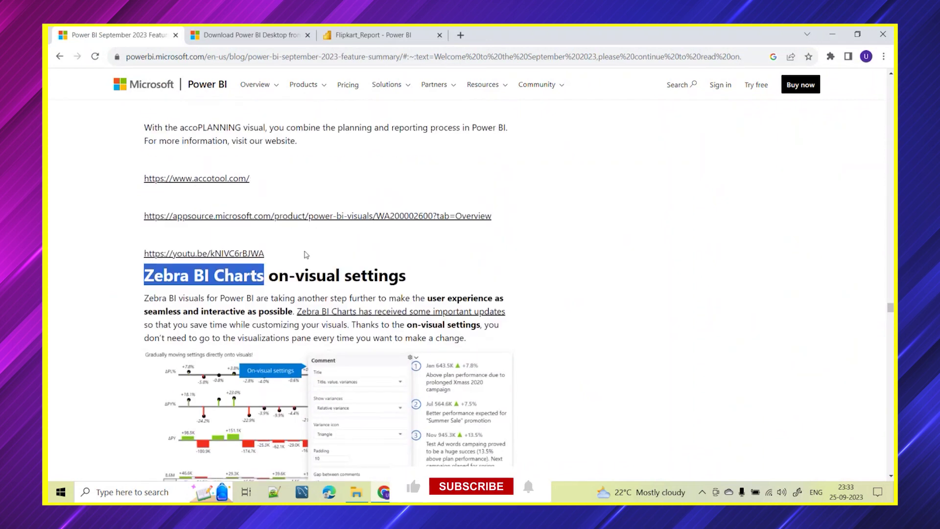
scroll(198, 339, down, 1)
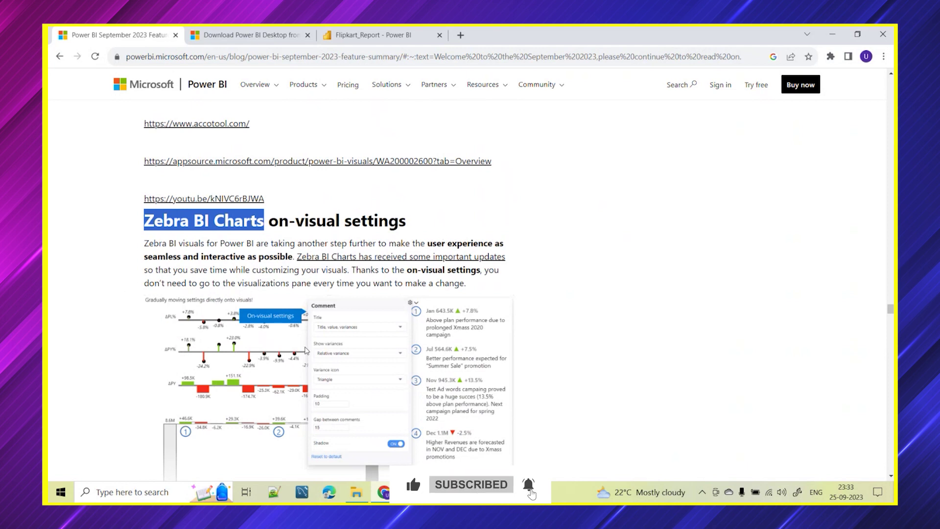
scroll(342, 331, down, 3)
scroll(341, 331, down, 1)
scroll(343, 263, up, 3)
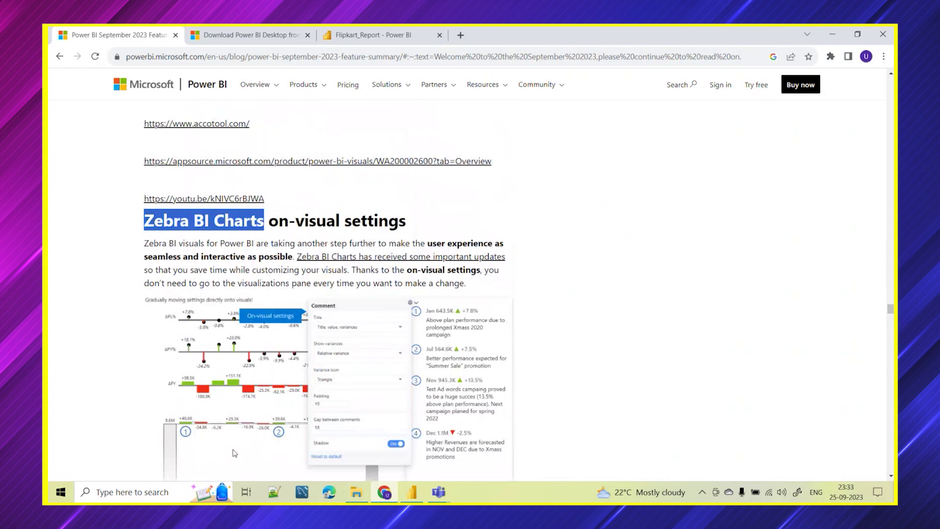
scroll(348, 333, down, 8)
scroll(191, 218, up, 1)
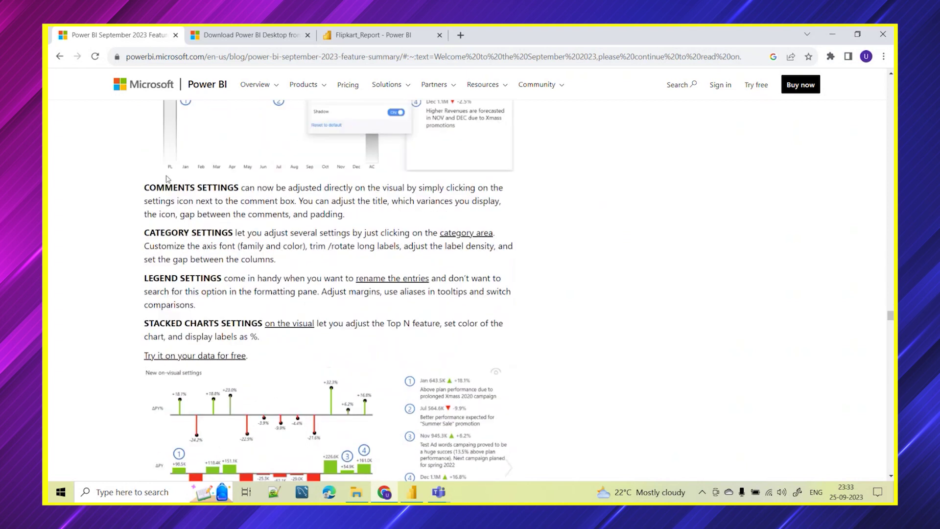
scroll(185, 211, up, 1)
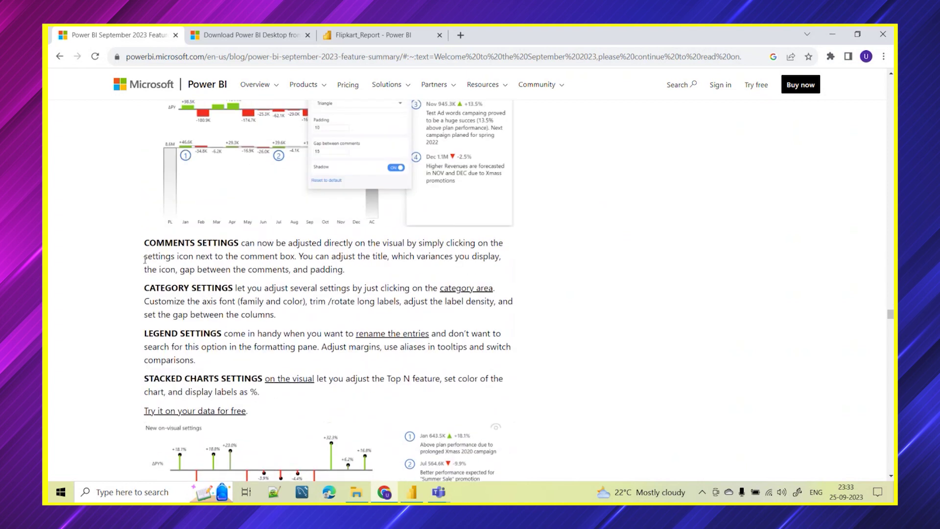
scroll(230, 369, down, 4)
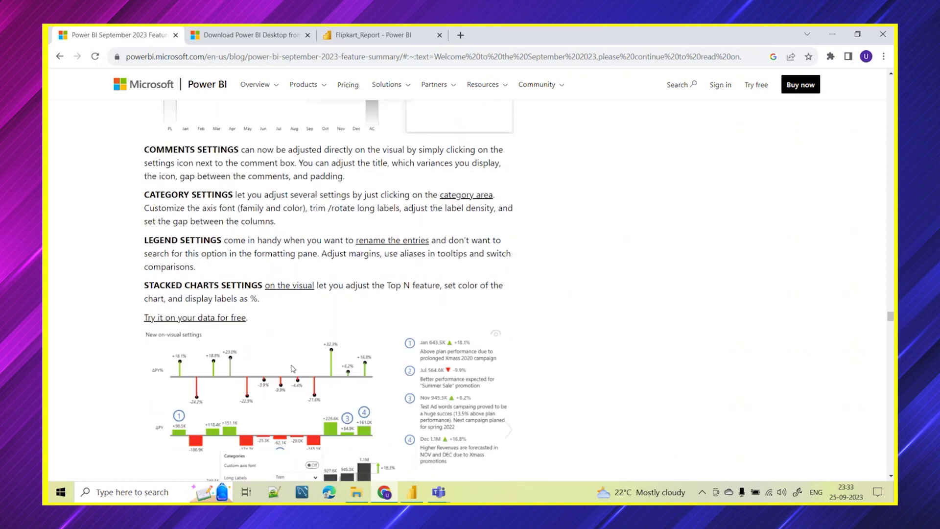
Go to the "Word Cloud by Powerviz" section, highlight its heading and bring up its key features list
scroll(236, 248, down, 3)
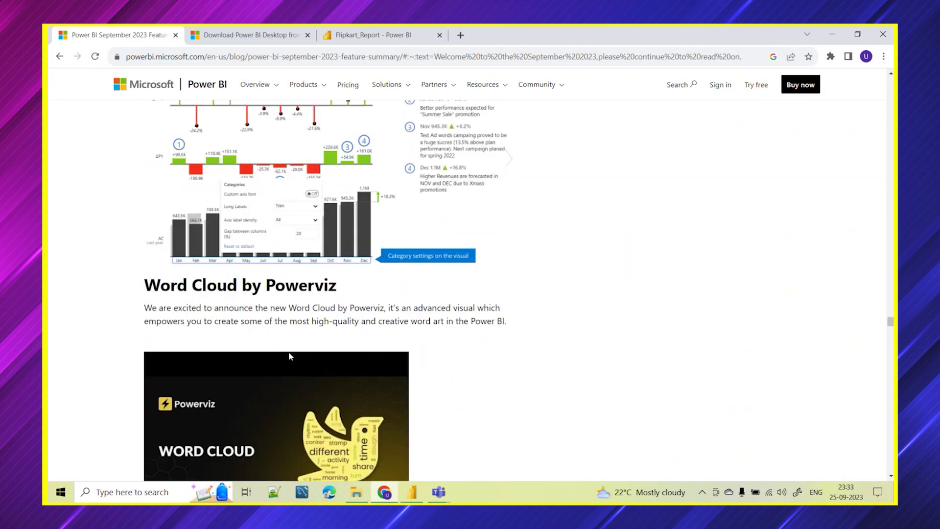
scroll(259, 235, down, 1)
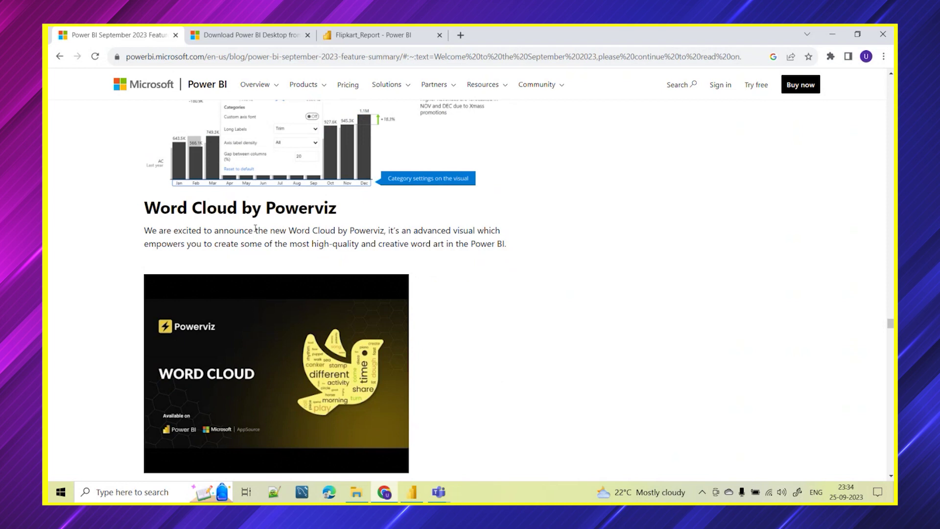
scroll(255, 228, down, 1)
drag(142, 154, 341, 154)
scroll(424, 294, down, 3)
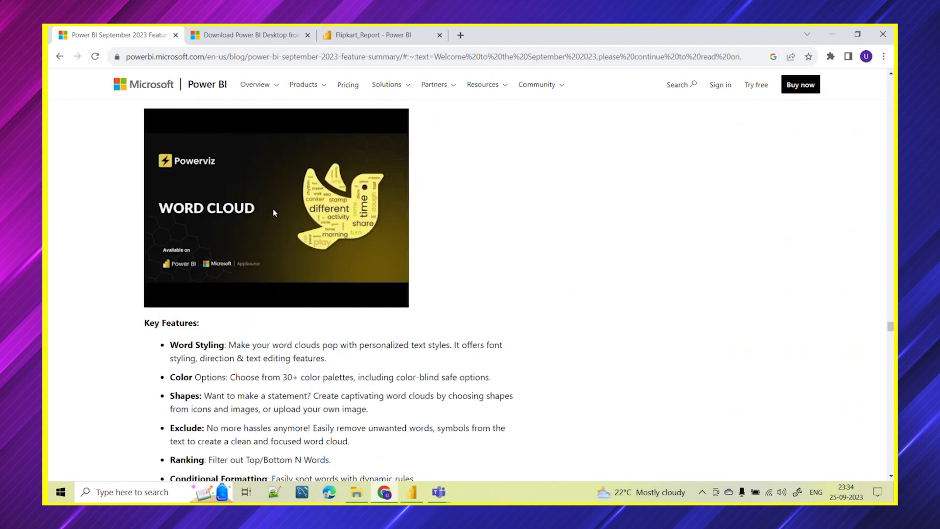
scroll(328, 243, down, 1)
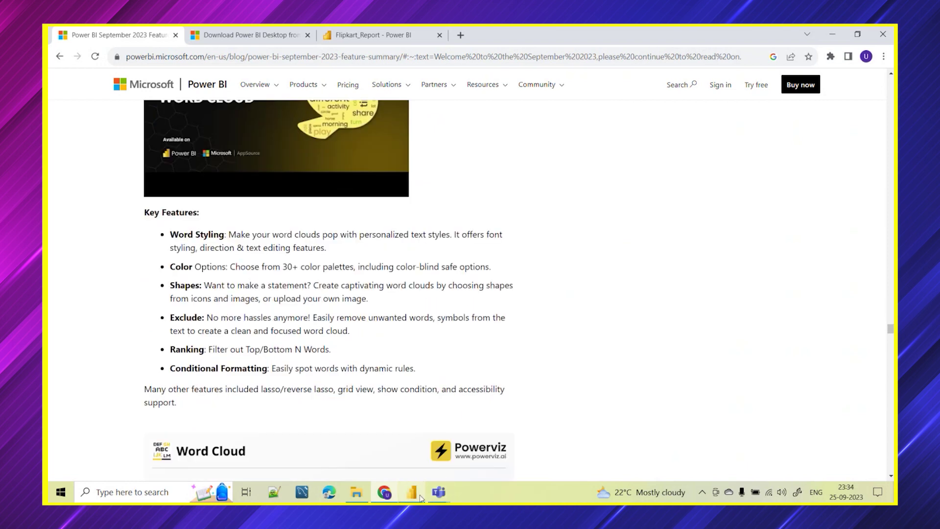
Switch to Power BI Desktop and open Page 2 of the Flipkart_Report to view the word cloud visuals
mouse_move(411, 491)
click(401, 446)
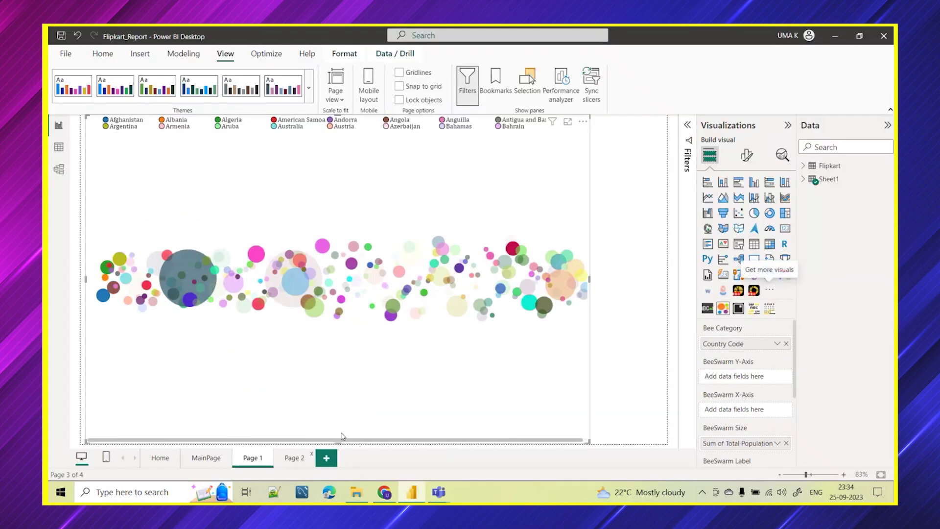
click(295, 457)
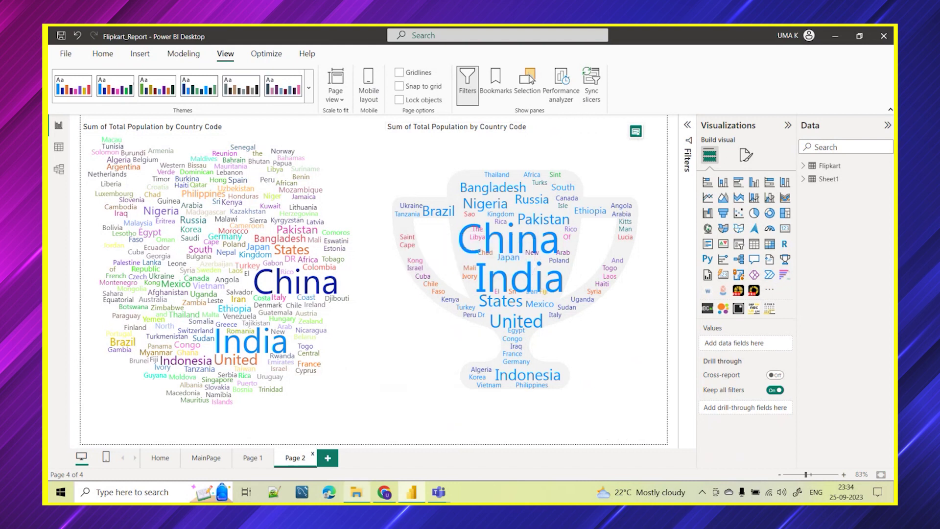
Return to the blog post in Chrome and review the Powerviz Word Cloud banner and its key features
mouse_move(381, 496)
click(359, 420)
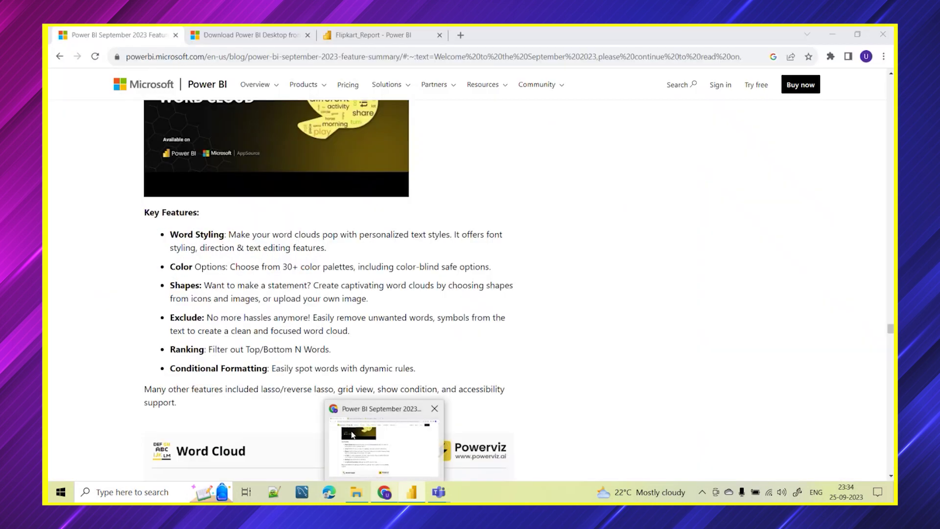
scroll(220, 240, up, 1)
scroll(286, 248, up, 3)
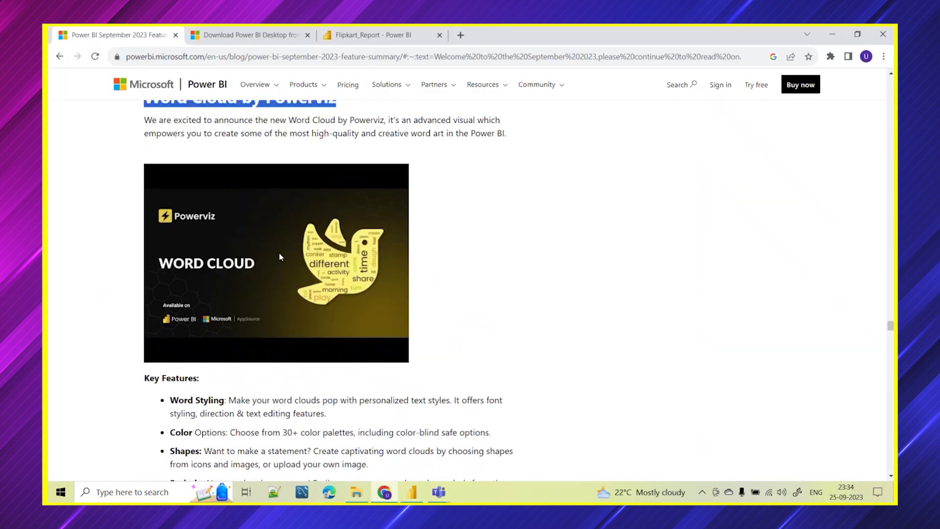
scroll(278, 252, down, 3)
scroll(257, 311, down, 1)
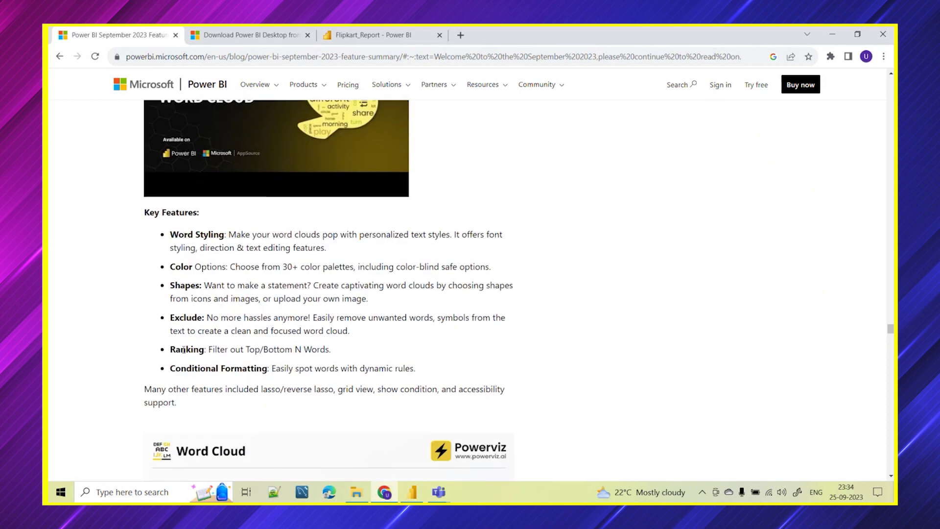
Examine the Powerviz word cloud shape examples and read the visual's business use cases
scroll(183, 349, down, 2)
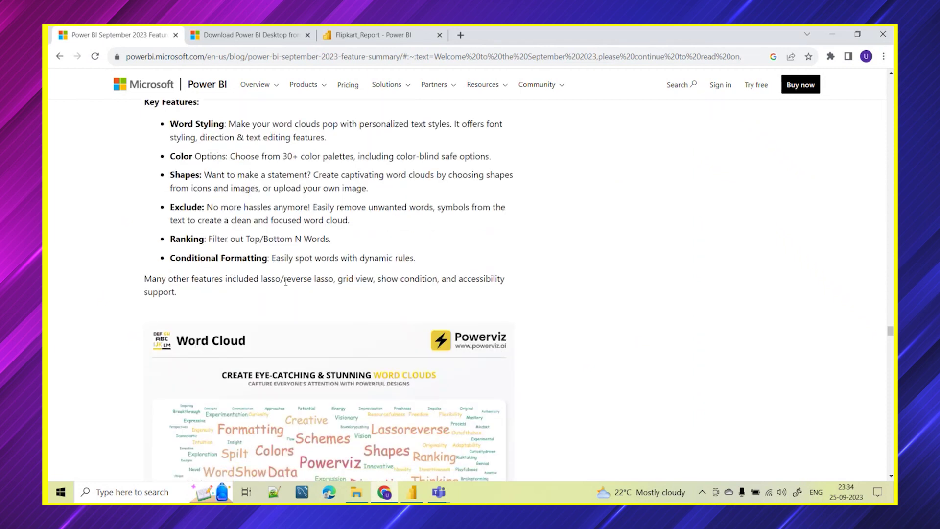
scroll(286, 282, down, 2)
scroll(285, 282, down, 4)
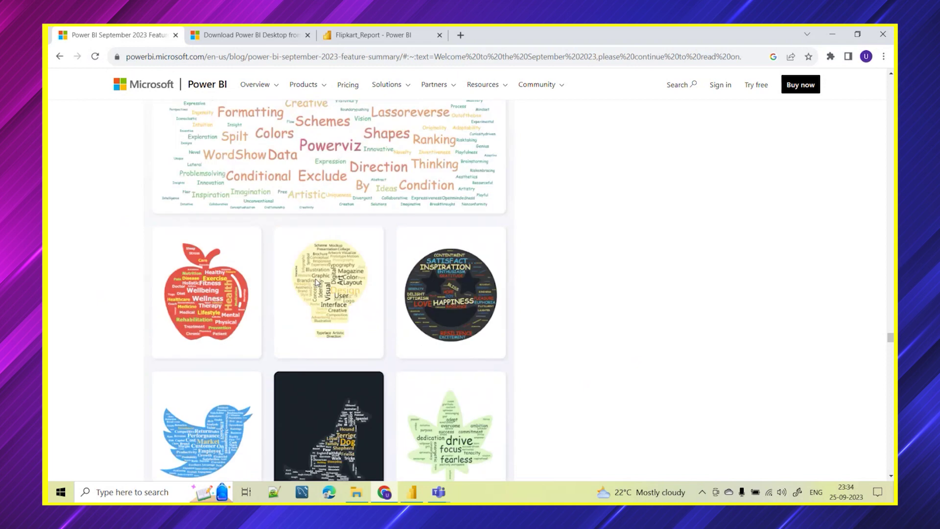
scroll(251, 328, down, 1)
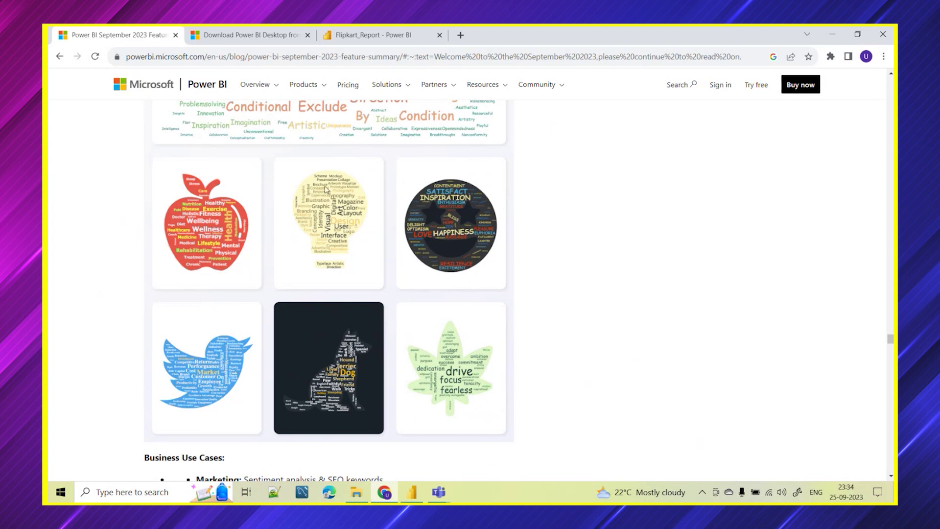
scroll(334, 316, down, 6)
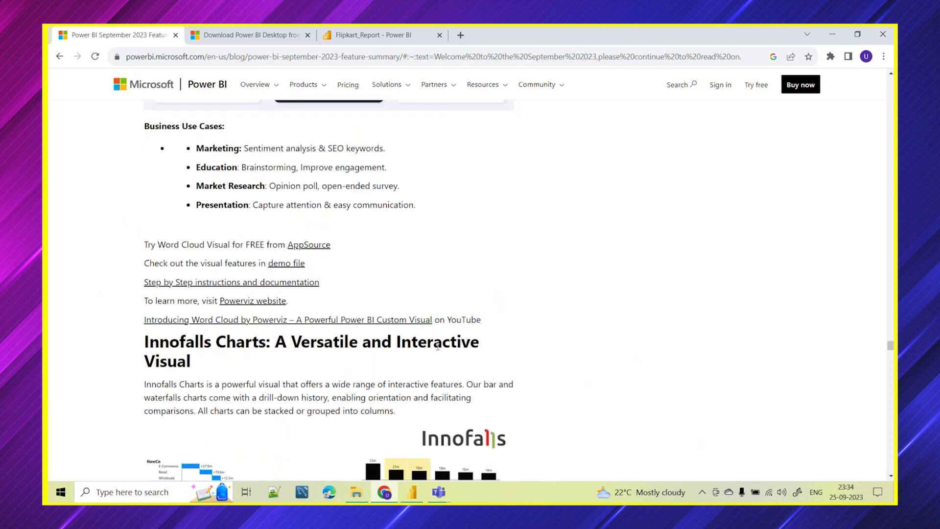
Go to the "Innofalls Charts: A Versatile and Interactive Visual" section and highlight "Innofalls Charts:" in its heading
scroll(439, 347, down, 3)
scroll(443, 289, up, 1)
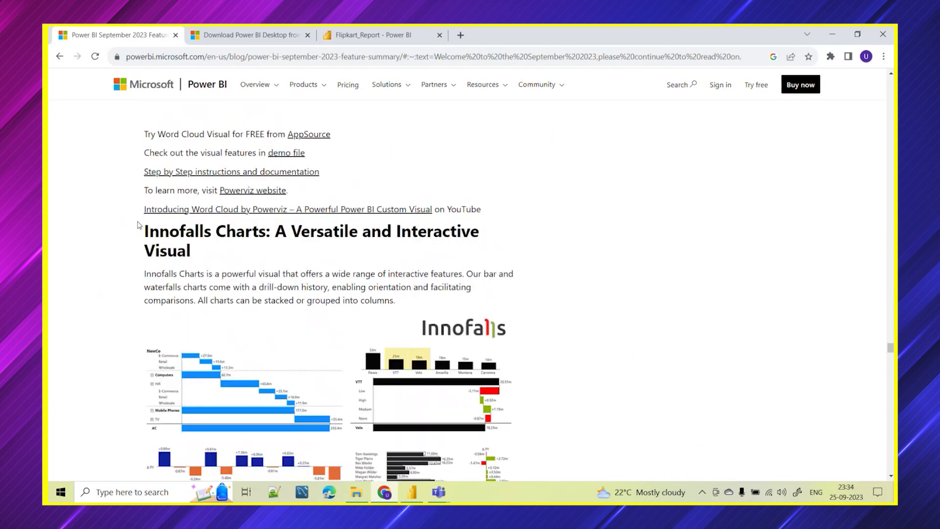
drag(145, 231, 274, 240)
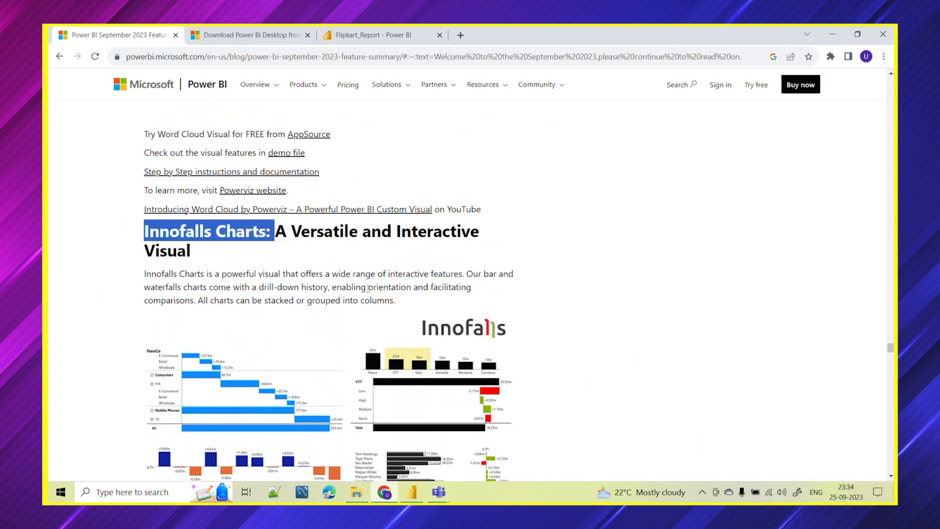
Clear the heading highlight and examine the Innofalls chart examples and feature descriptions, from Waterfalls to Animations
scroll(247, 204, down, 1)
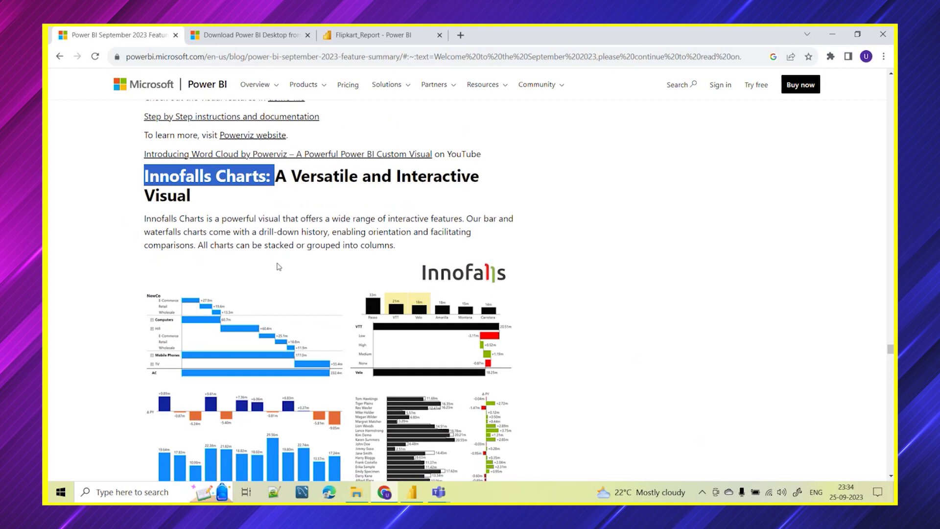
scroll(278, 266, down, 1)
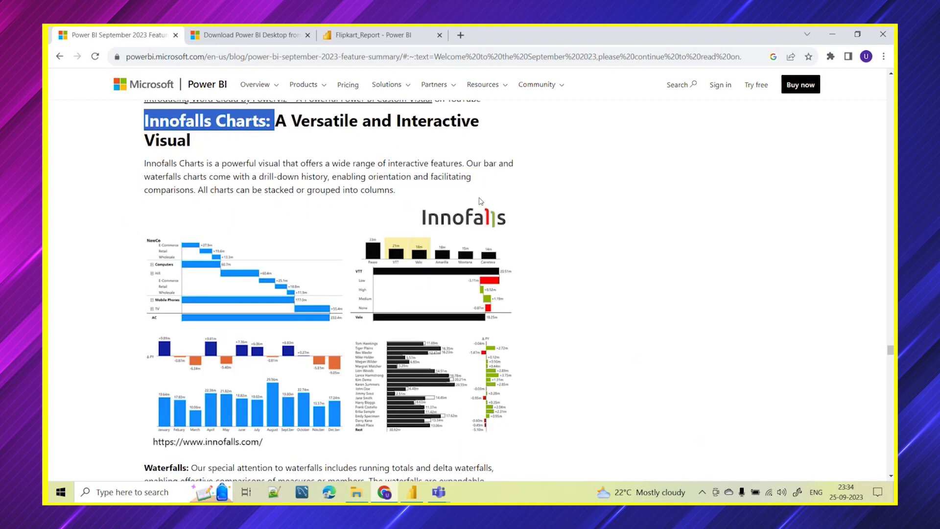
scroll(300, 308, down, 1)
scroll(450, 282, up, 1)
scroll(153, 174, up, 2)
click(175, 237)
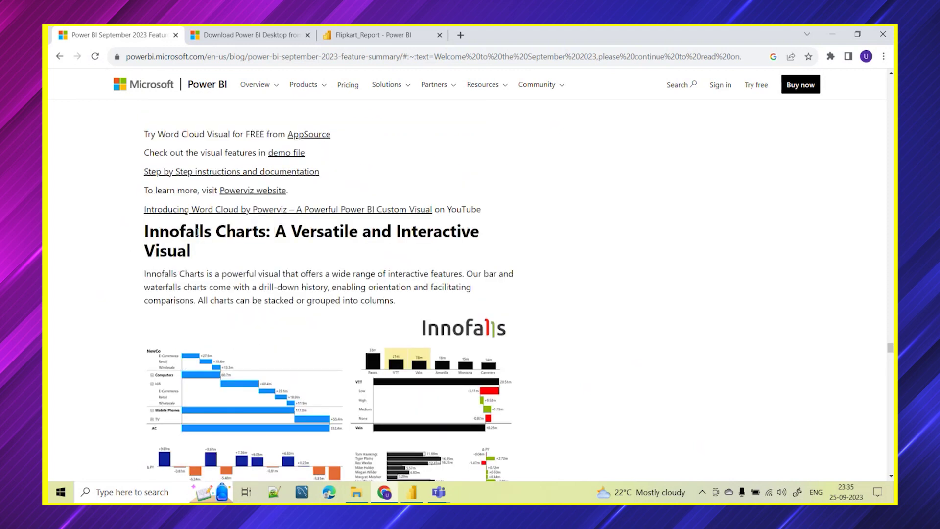
scroll(342, 446, down, 3)
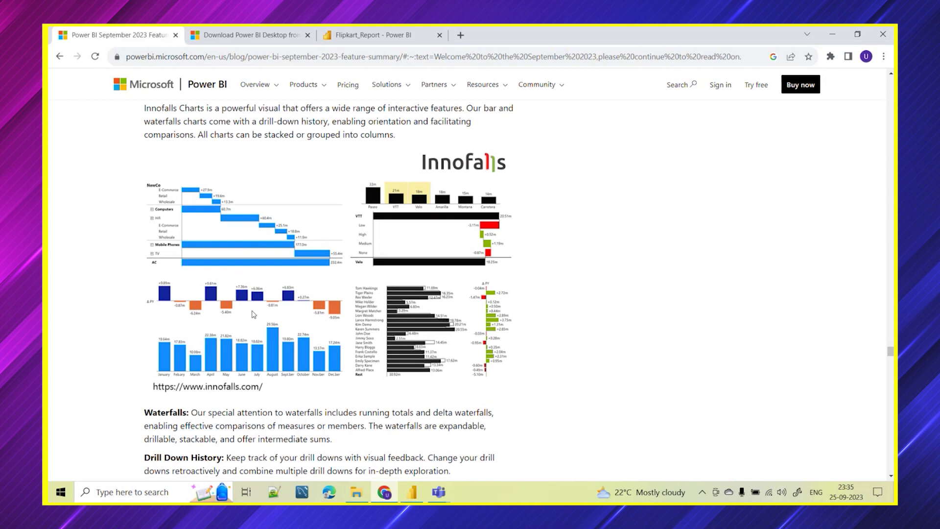
scroll(233, 346, down, 3)
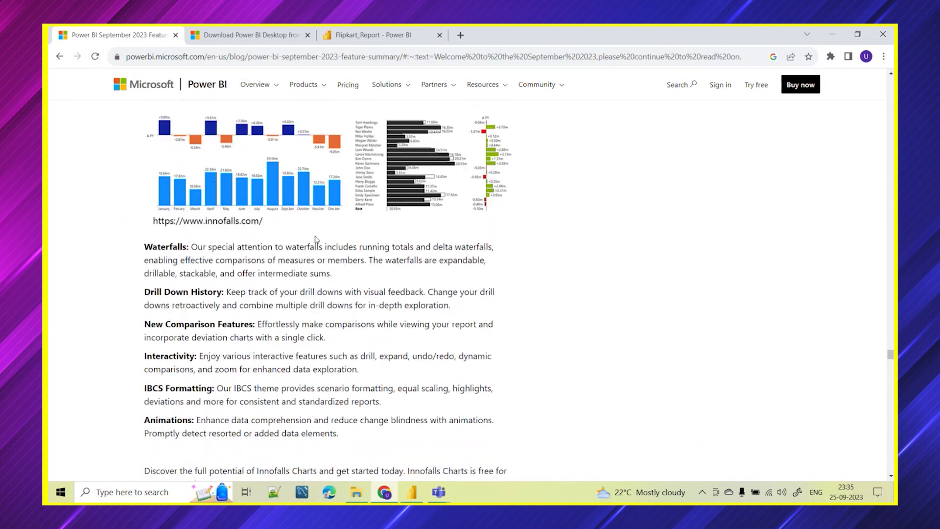
Finish reading the Innofalls Charts features, go to the "Hierarchy Chart by MAQ Software" section and highlight the start of its heading
scroll(316, 236, up, 2)
scroll(240, 298, down, 2)
scroll(285, 356, down, 2)
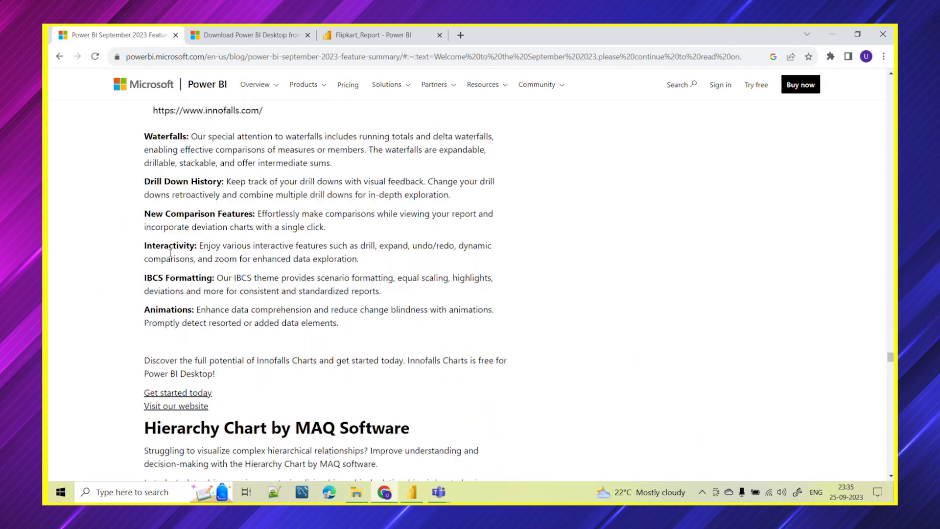
scroll(377, 347, down, 2)
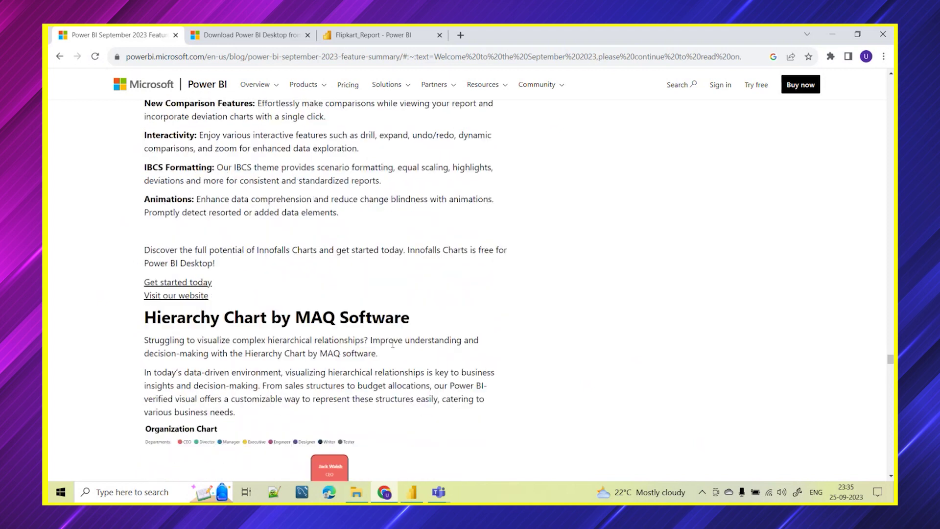
scroll(456, 242, down, 3)
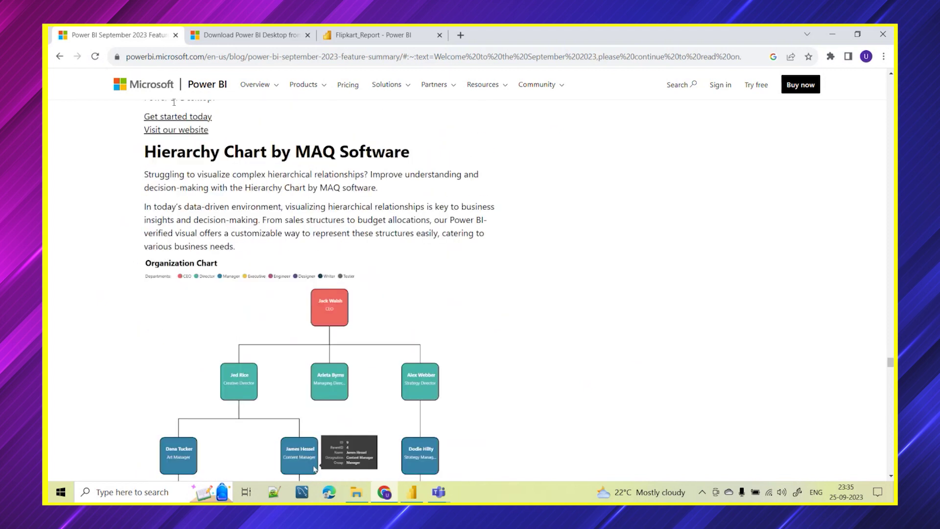
drag(146, 155, 260, 152)
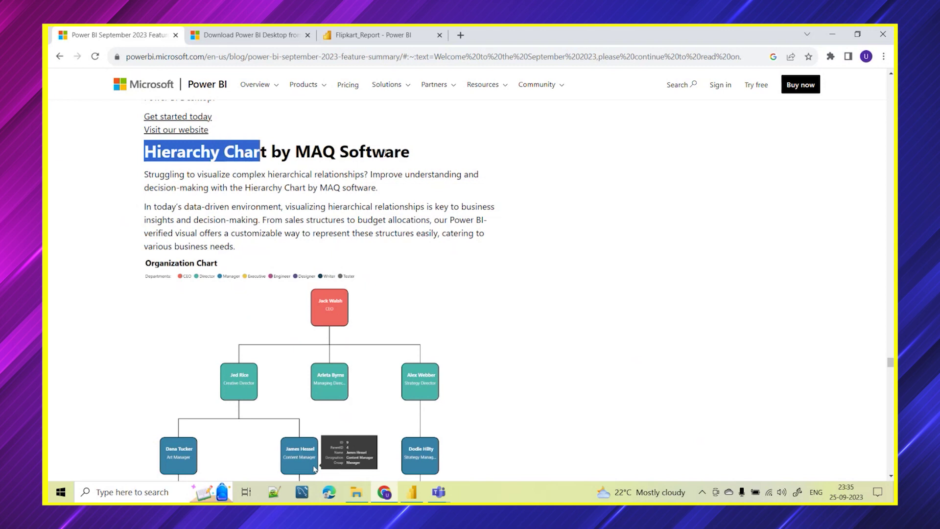
Examine the Hierarchy Chart introduction, the sample organization chart with its tooltip, and the key business uses
scroll(379, 202, down, 1)
scroll(202, 157, up, 2)
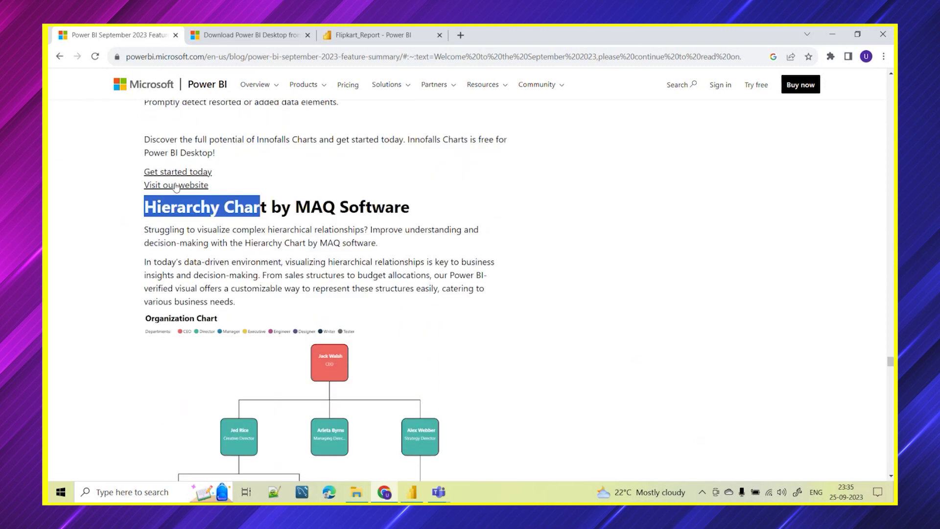
scroll(281, 242, down, 2)
scroll(288, 256, up, 1)
scroll(266, 360, down, 2)
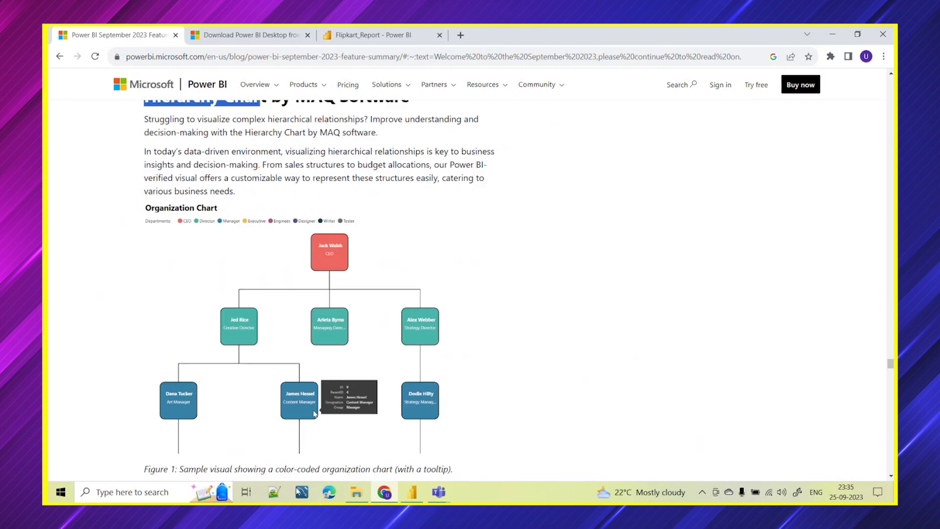
scroll(400, 393, down, 1)
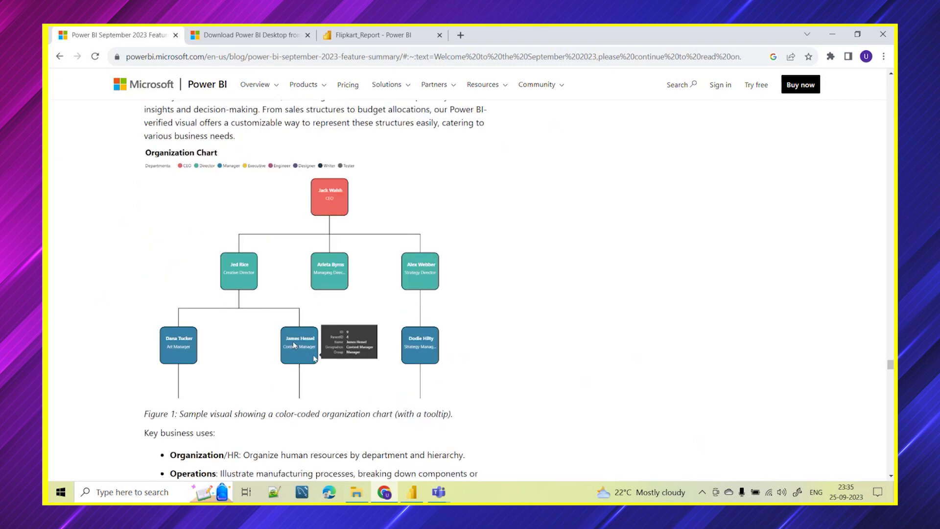
scroll(293, 345, down, 3)
scroll(285, 246, up, 3)
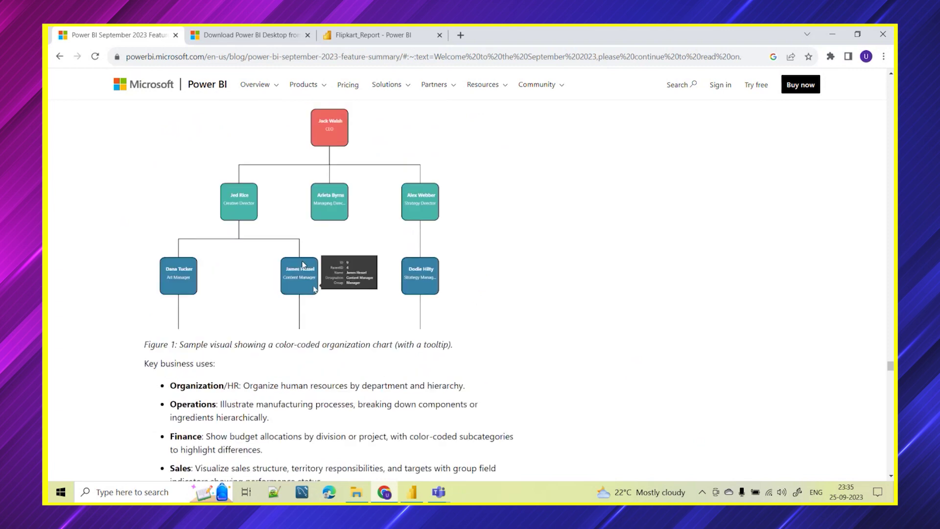
scroll(282, 348, down, 2)
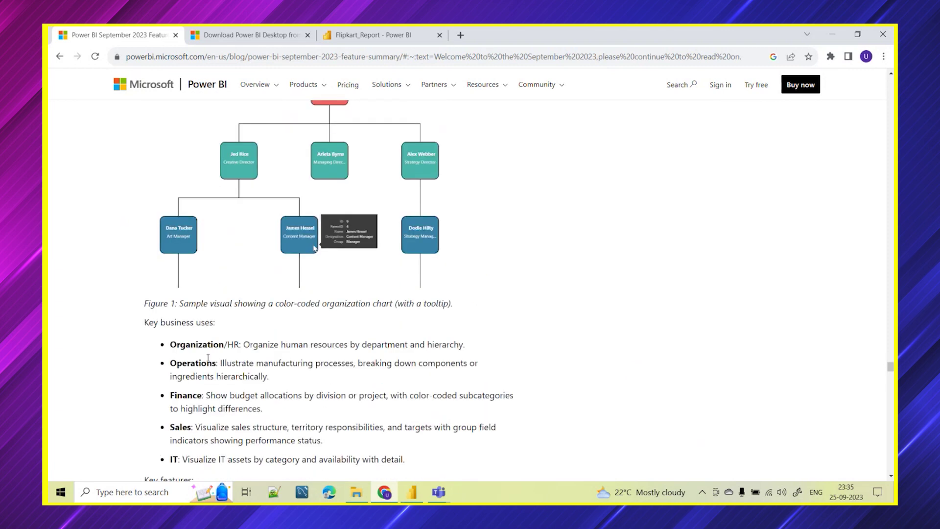
scroll(263, 243, up, 1)
scroll(186, 308, down, 5)
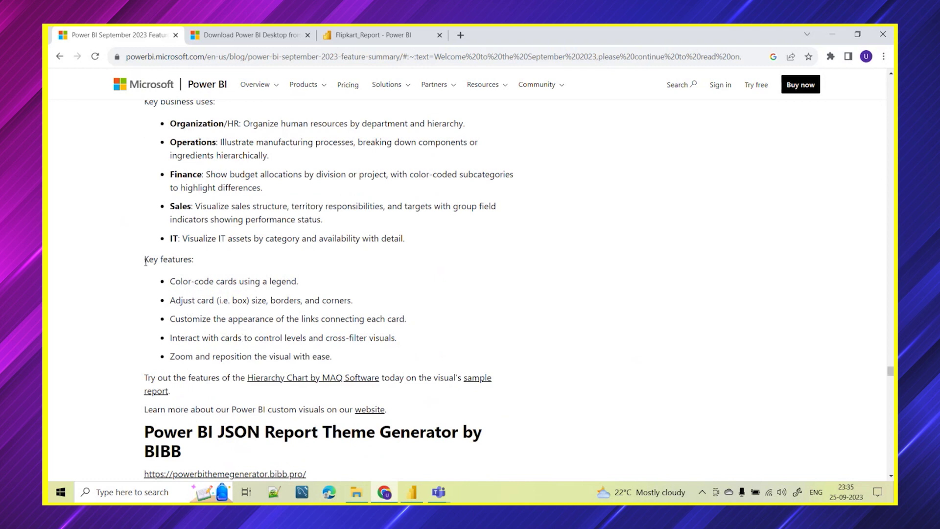
Highlight "Key features:" in the Hierarchy Chart section and read on to the Power BI JSON Report Theme Generator section
drag(145, 262, 194, 261)
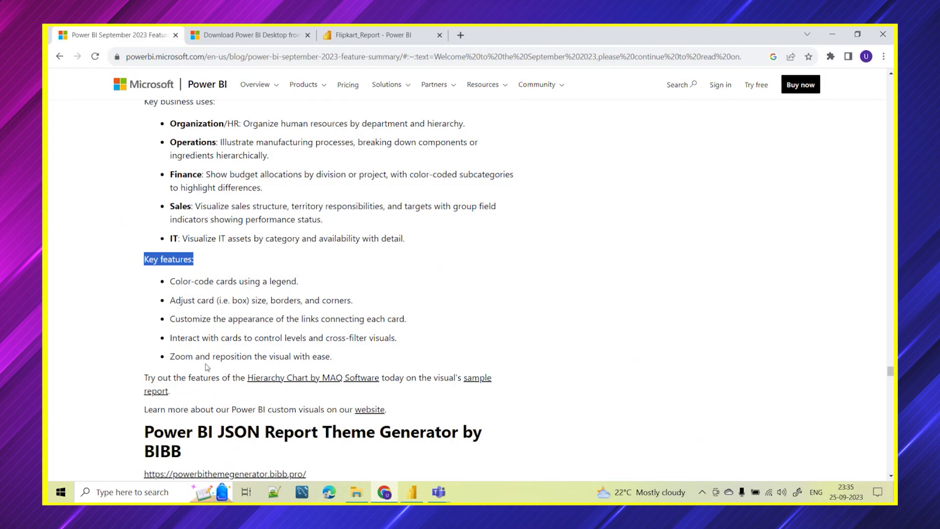
scroll(275, 353, down, 2)
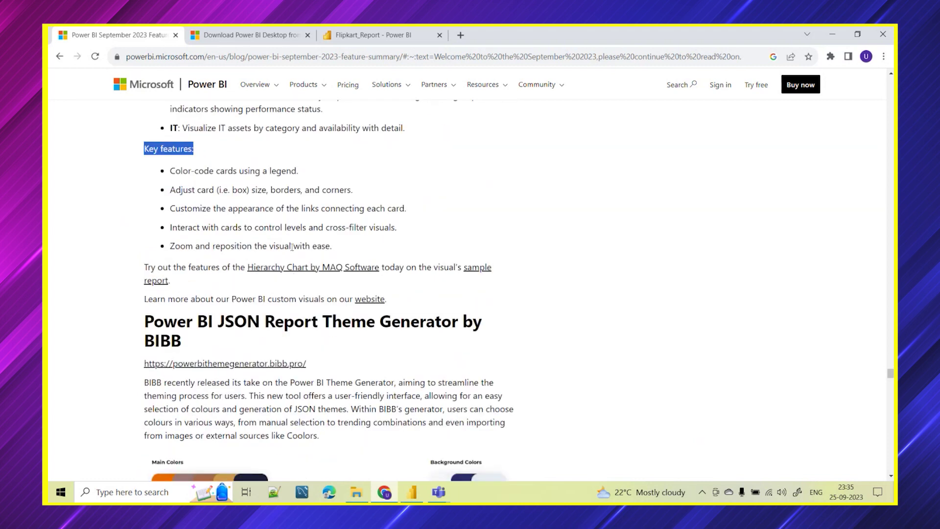
scroll(293, 248, down, 3)
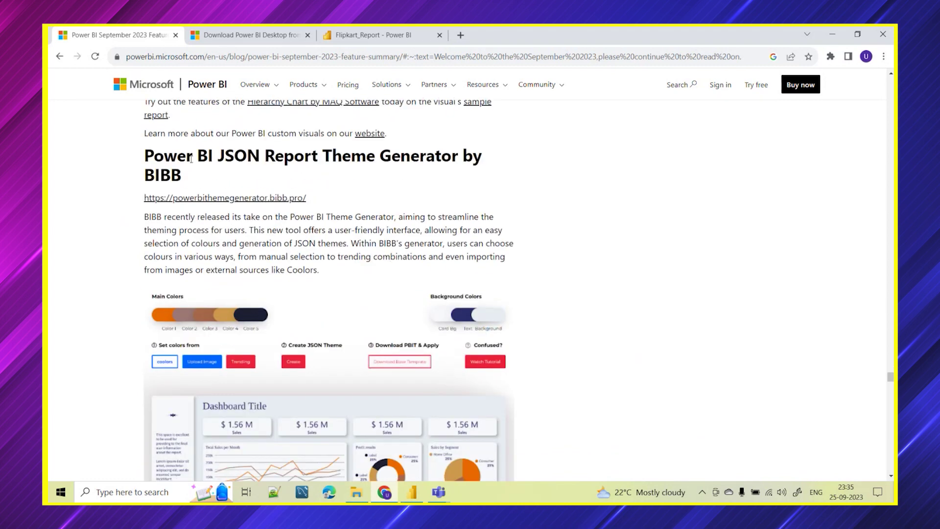
Switch to the Flipkart_Report in Power BI Desktop and browse the full list of report themes and theme options
mouse_move(411, 498)
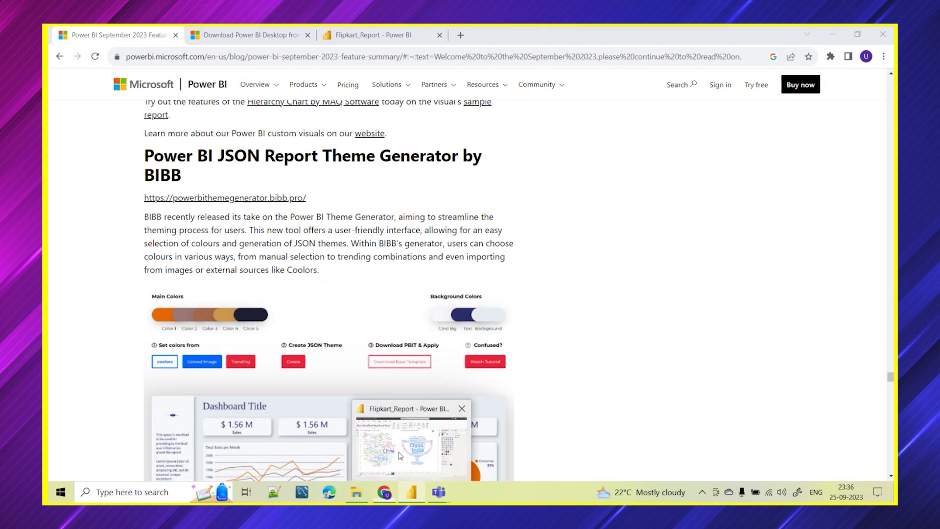
click(403, 458)
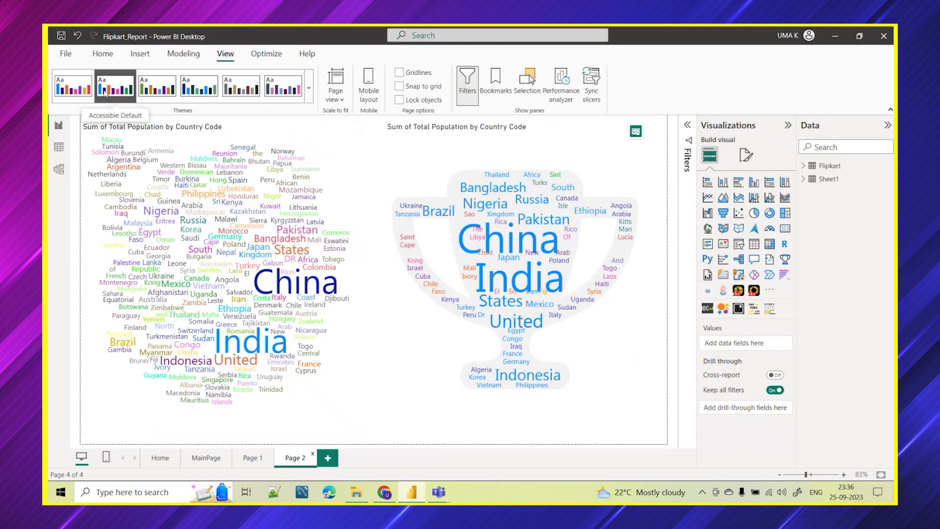
click(308, 100)
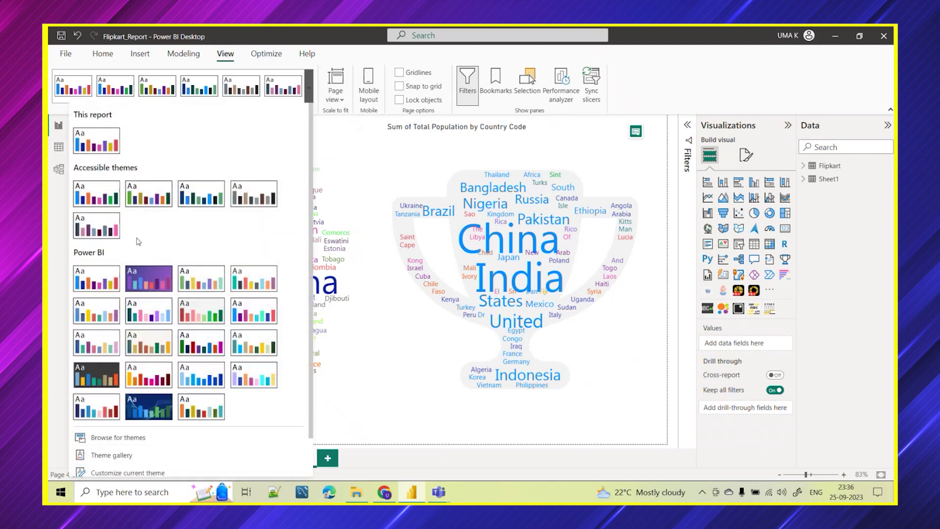
scroll(224, 237, down, 2)
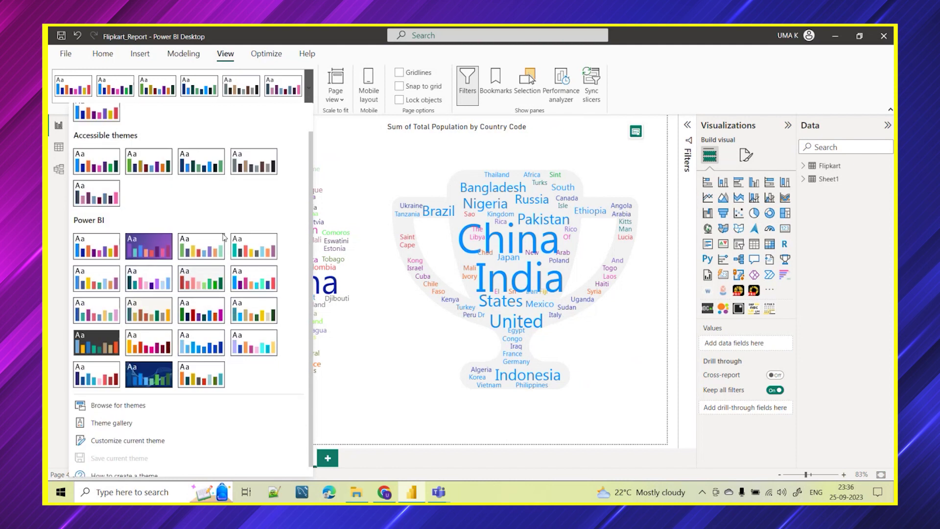
scroll(223, 238, down, 1)
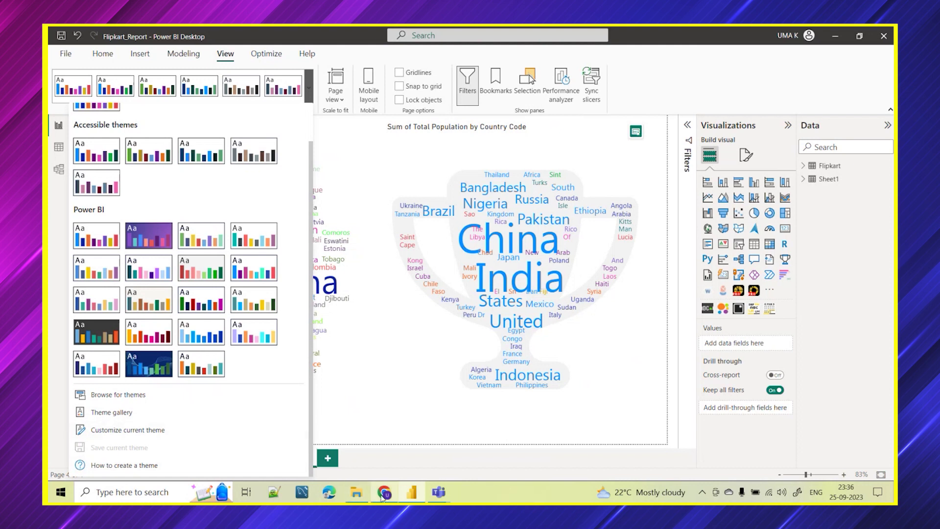
Return to the blog post in Chrome and highlight "Power BI JSON Report Theme Generator by" in the BIBB section heading
mouse_move(383, 492)
click(387, 460)
scroll(249, 271, up, 1)
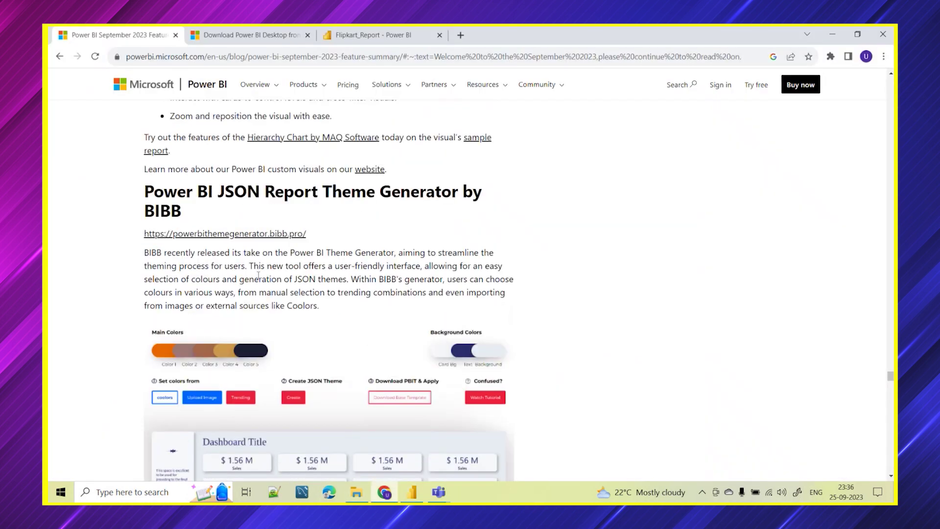
drag(147, 211, 484, 219)
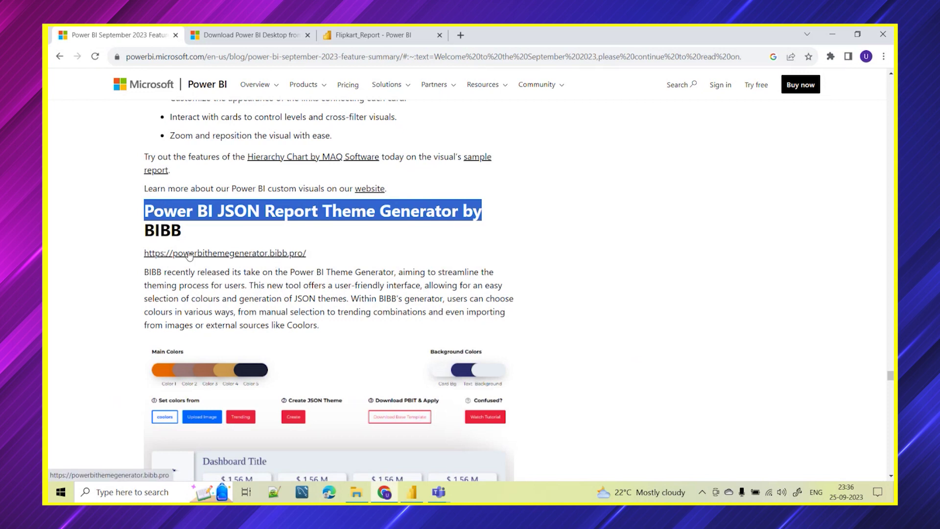
scroll(274, 264, down, 1)
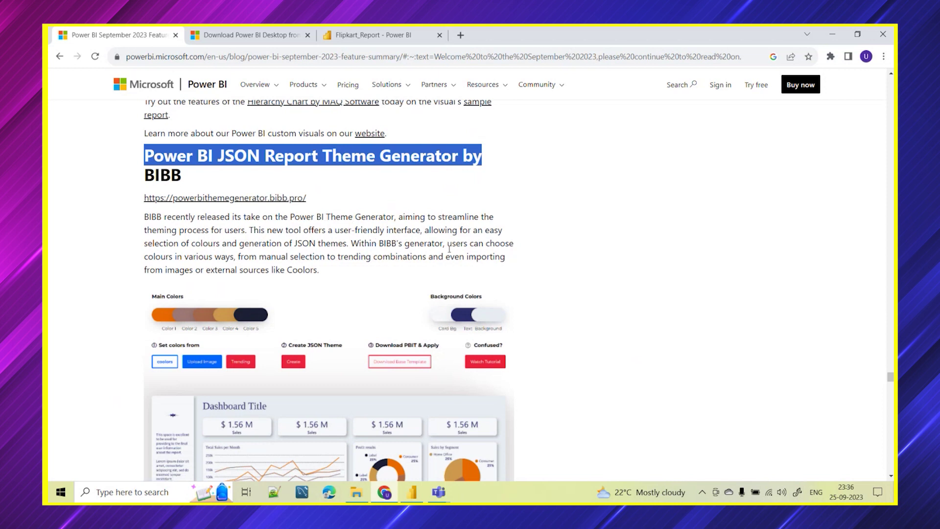
scroll(449, 249, down, 1)
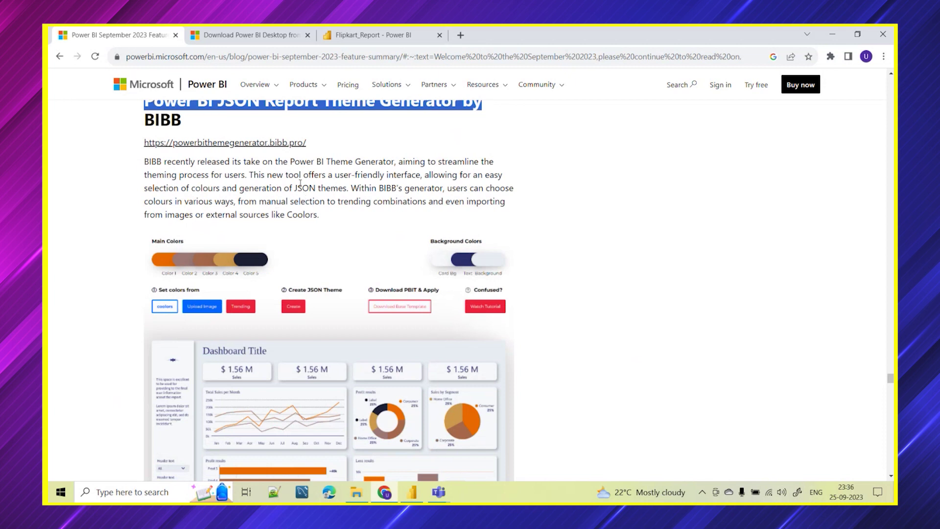
scroll(300, 183, up, 2)
drag(323, 257, 144, 260)
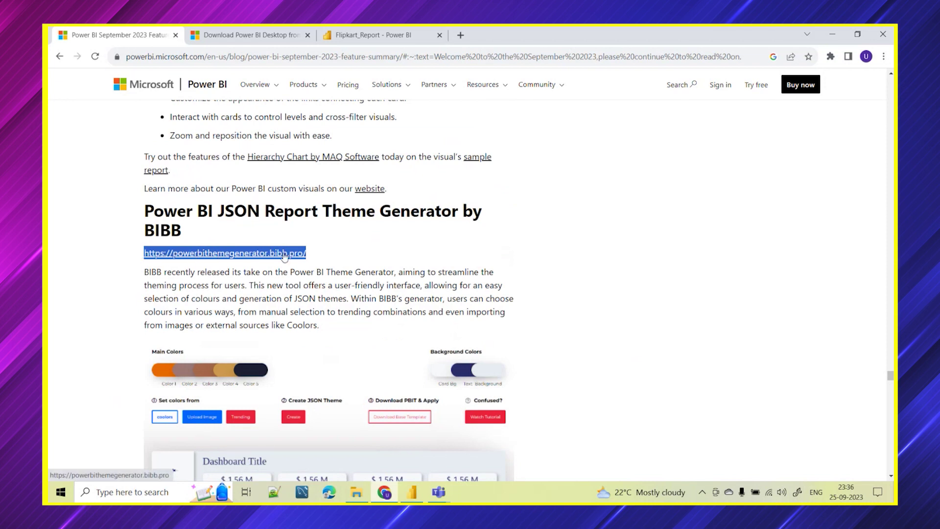
Examine the BIBB theme generator's color options and sample dashboard, and read the post's closing notes with the Power BI Desktop download link
scroll(365, 264, down, 2)
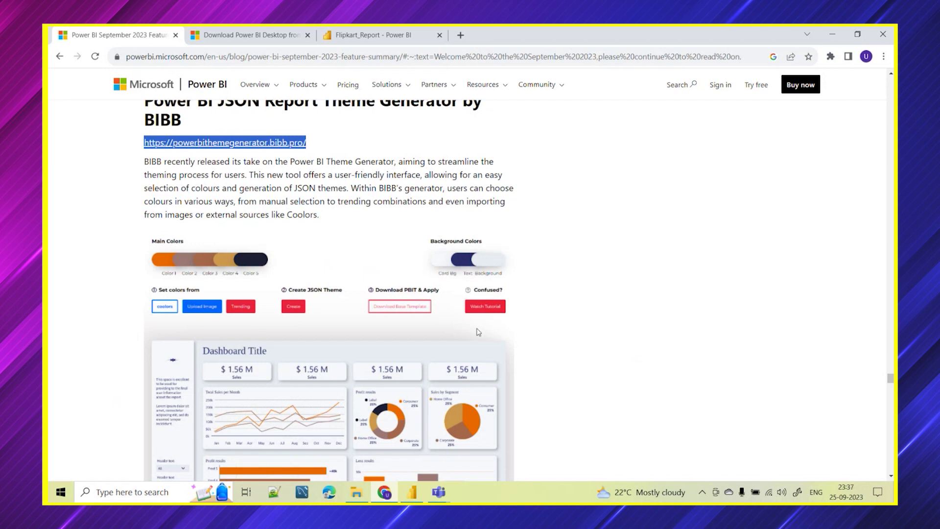
scroll(375, 217, down, 1)
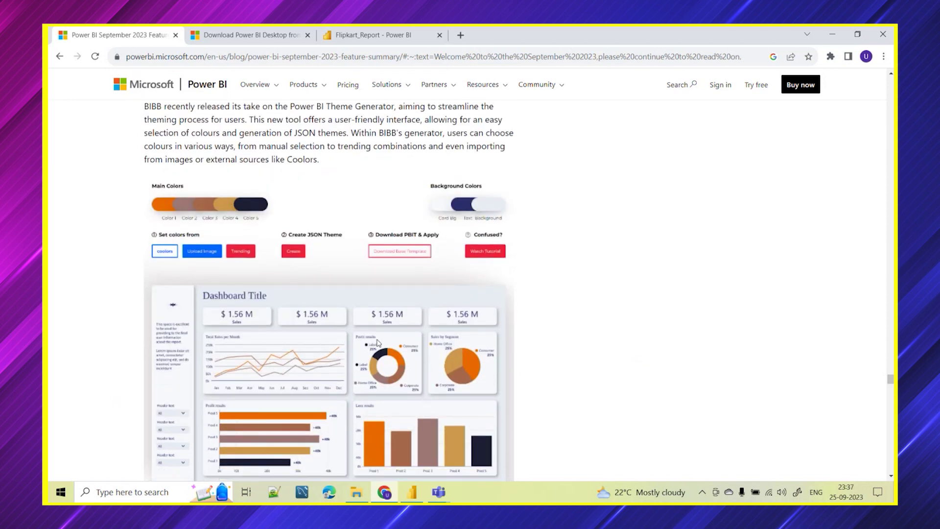
scroll(377, 342, down, 4)
scroll(372, 345, down, 2)
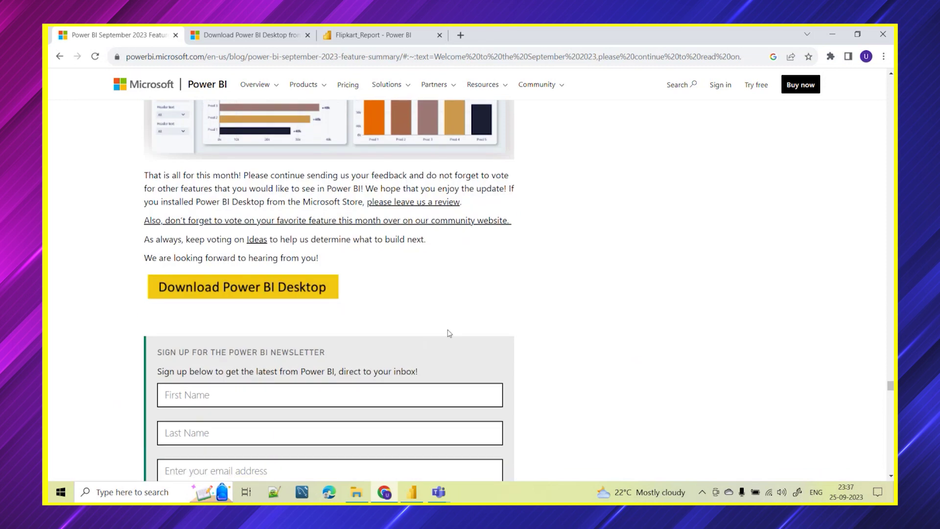
scroll(449, 334, up, 1)
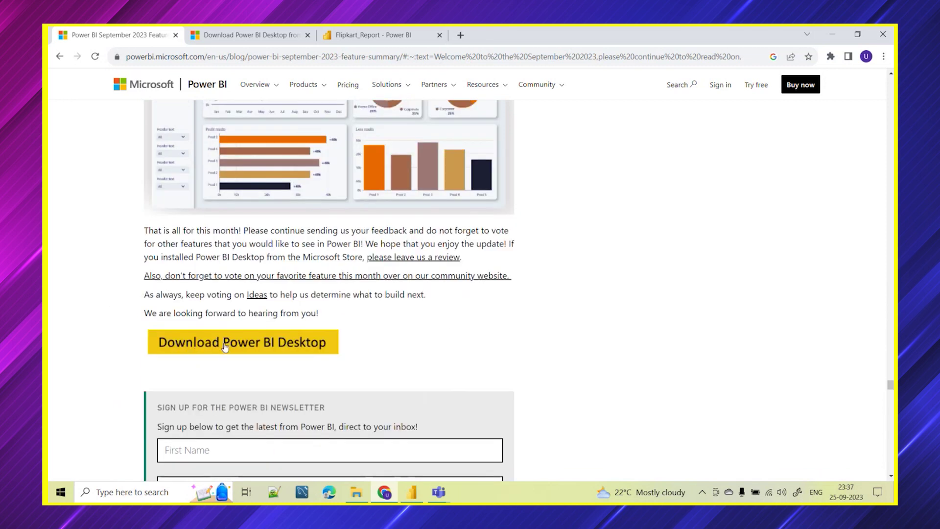
scroll(430, 346, down, 3)
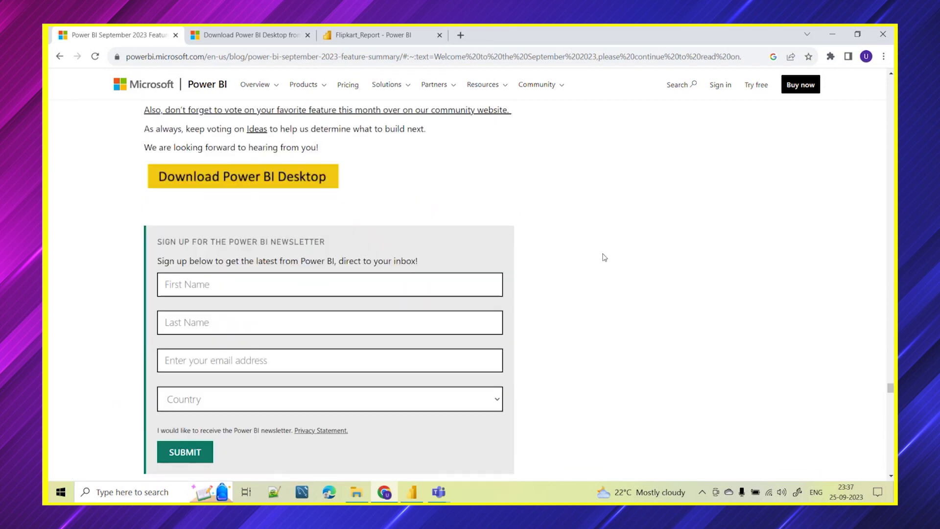
View the Power BI Desktop page in the Microsoft Download Center and return to the September 2023 blog post
click(253, 177)
click(247, 35)
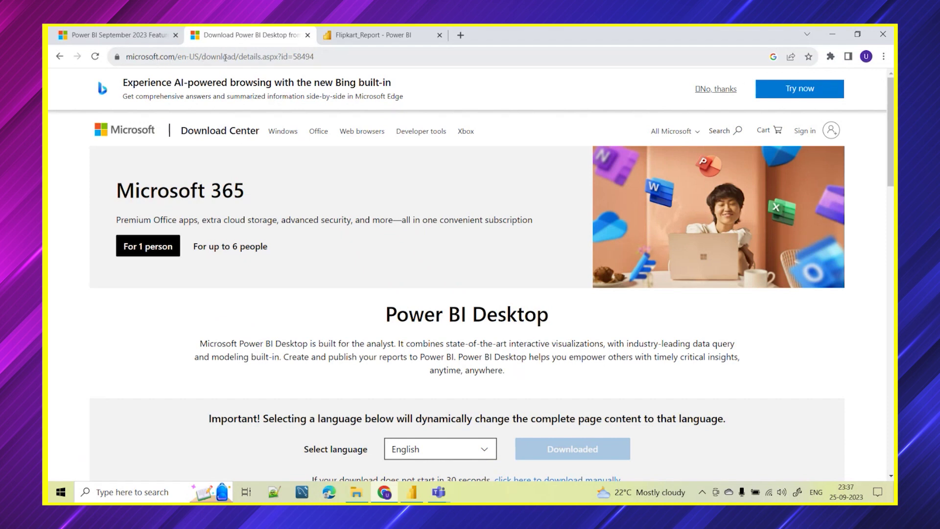
click(125, 32)
Look over the newsletter form and reader comments below the post, and go back up to the AppSource visuals sections
scroll(397, 267, down, 5)
scroll(343, 333, down, 6)
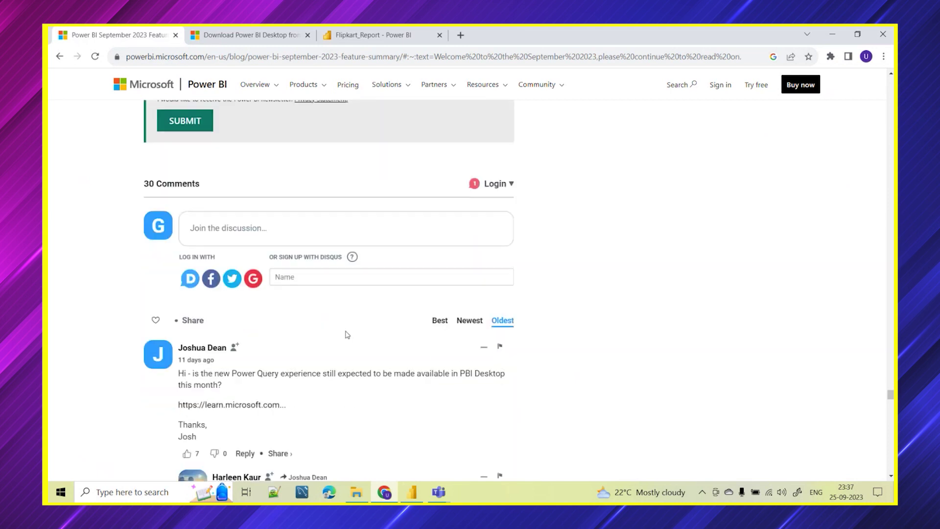
scroll(347, 323, up, 12)
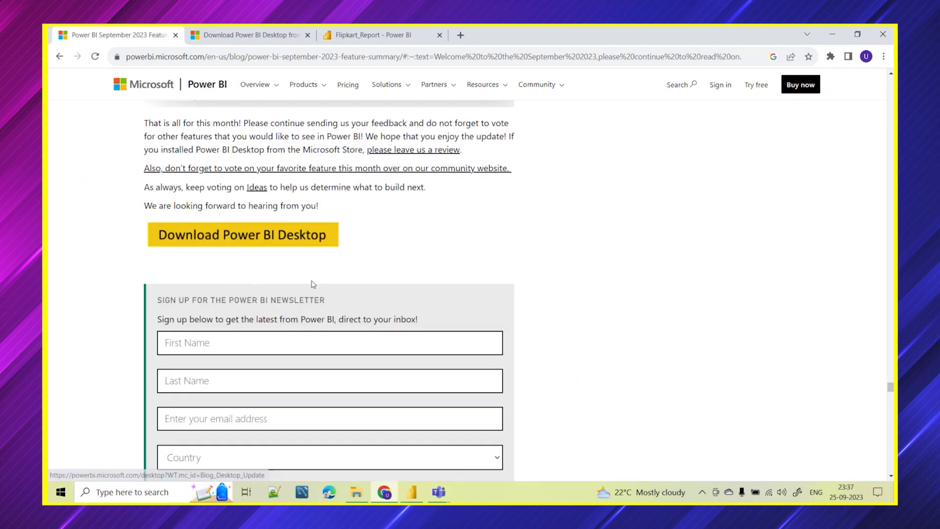
scroll(294, 279, up, 5)
scroll(336, 279, down, 10)
scroll(344, 330, down, 4)
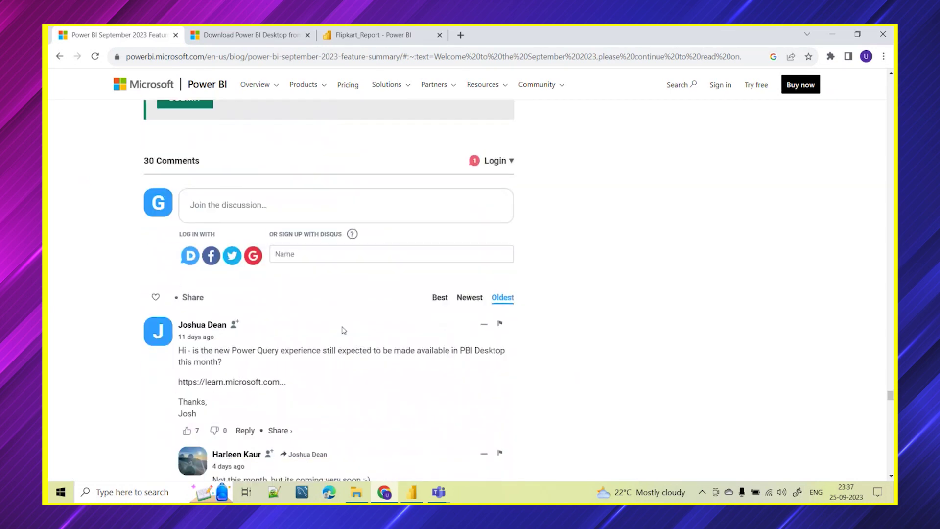
scroll(326, 114, up, 12)
scroll(342, 221, up, 15)
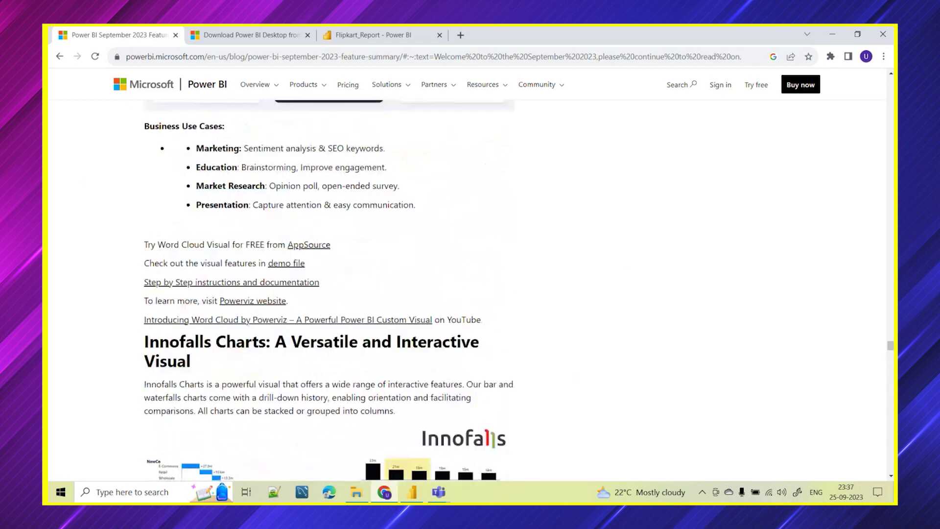
Return to the beginning of the blog post and revisit the General section and the "Mobile layout interactive canvas" examples
drag(888, 345, 889, 87)
scroll(216, 344, down, 18)
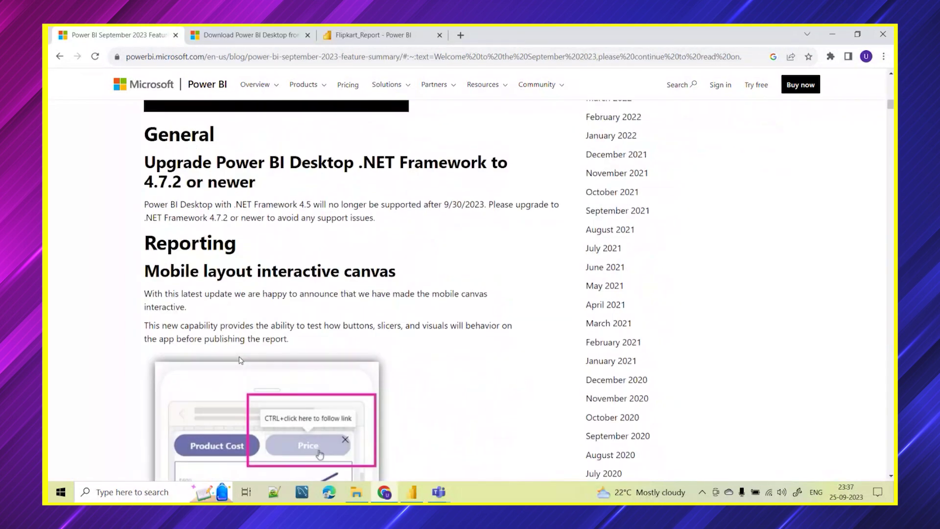
scroll(210, 308, down, 4)
scroll(299, 356, down, 6)
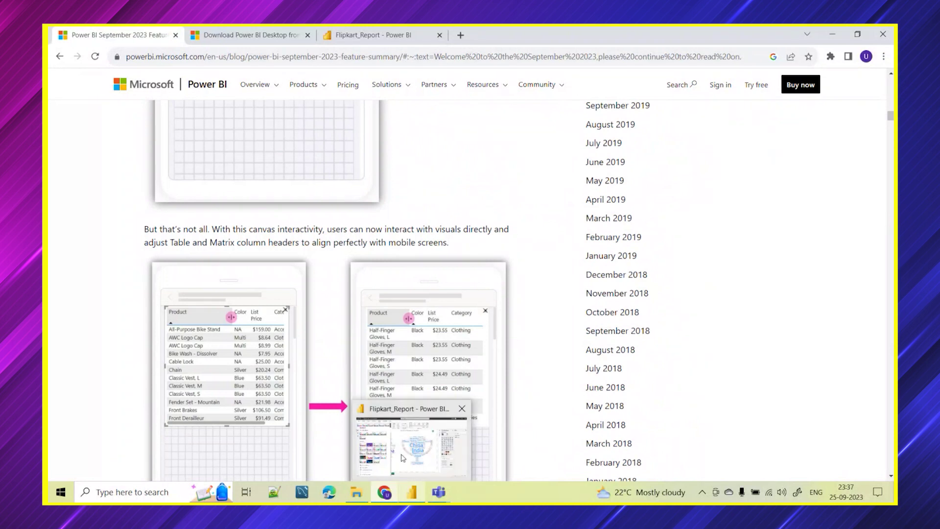
Switch to Flipkart_Report in Power BI Desktop, close the expanded theme gallery to view the word clouds, and return to the blog post
click(411, 495)
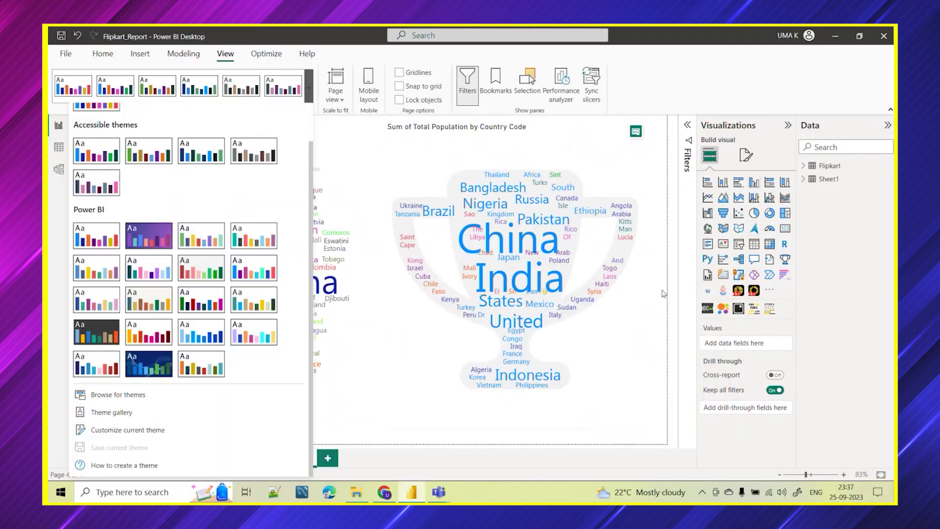
click(671, 271)
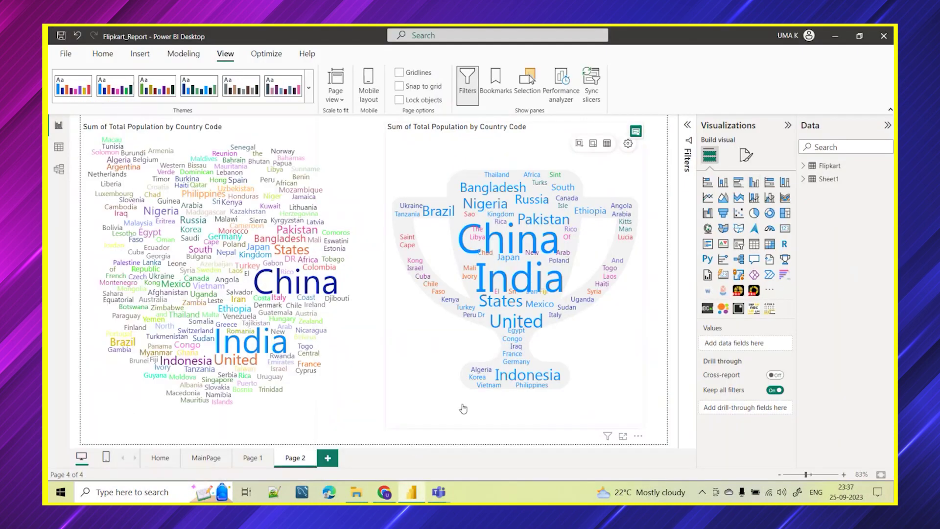
click(387, 494)
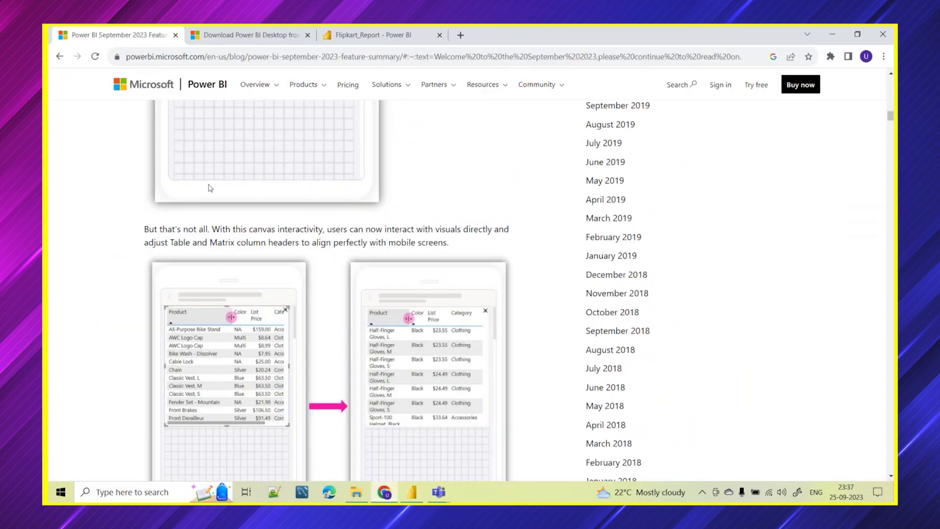
Go back up from the mobile canvas examples to the title and introduction of the Power BI September 2023 Feature Summary
scroll(373, 248, up, 3)
scroll(373, 248, up, 5)
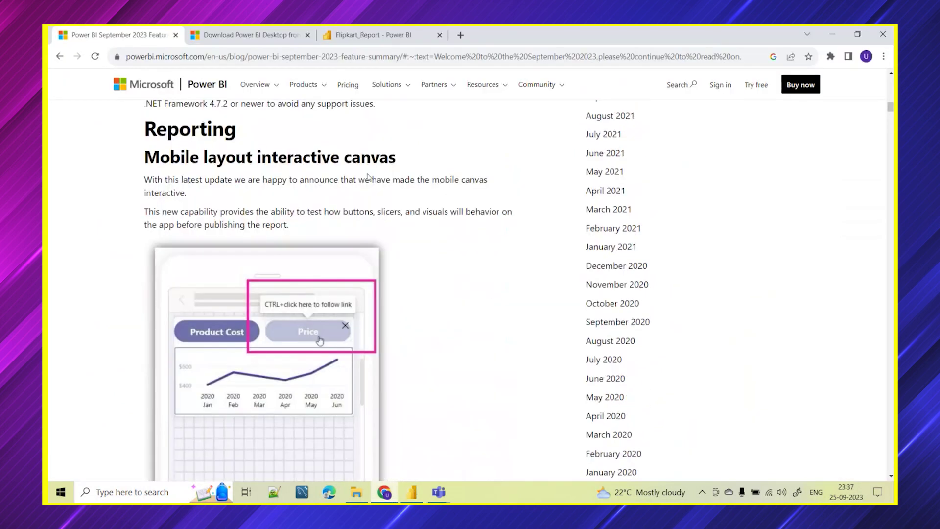
scroll(367, 176, up, 15)
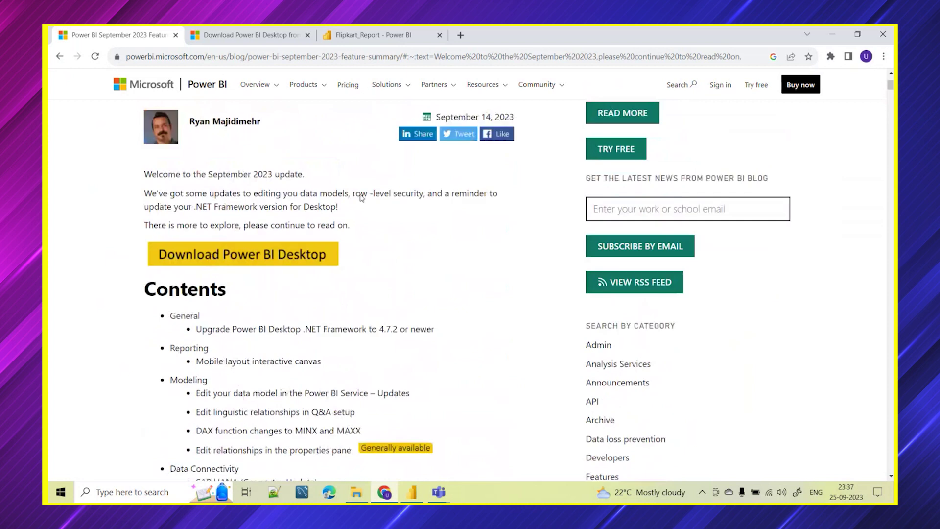
scroll(361, 197, up, 4)
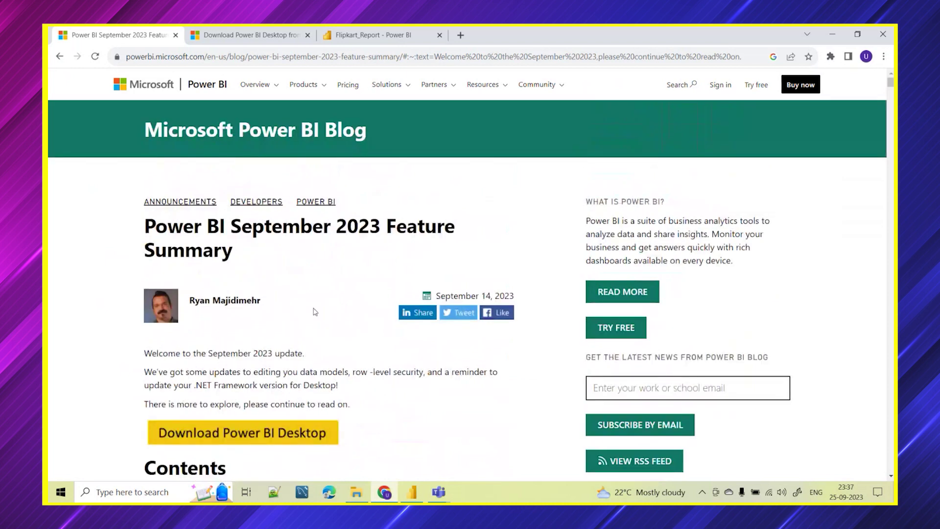